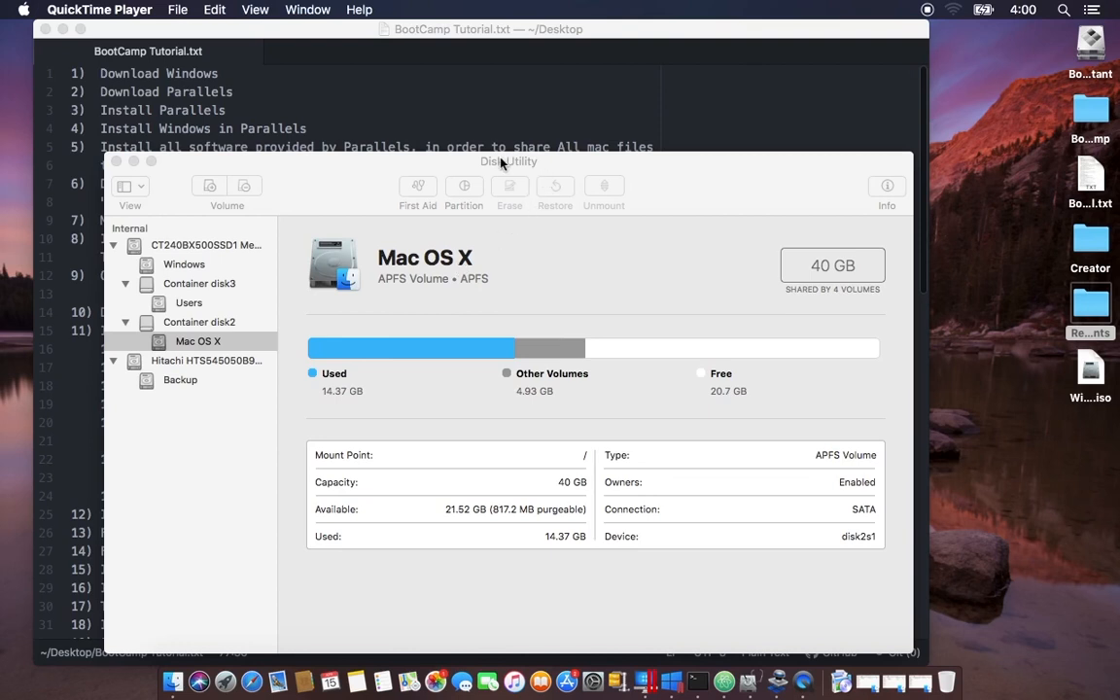
# Review the capacity and usage of the Mac OS X, Users and Windows volumes and their SSD, and minimise Disk Utility
pyautogui.click(394, 194)
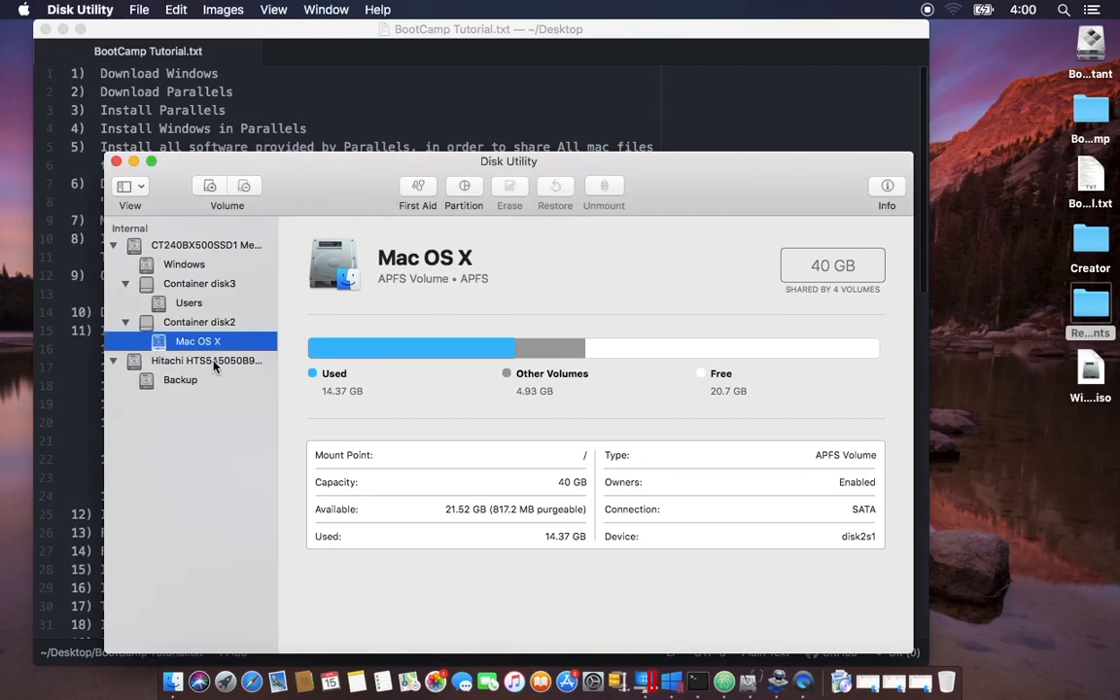
pyautogui.click(190, 306)
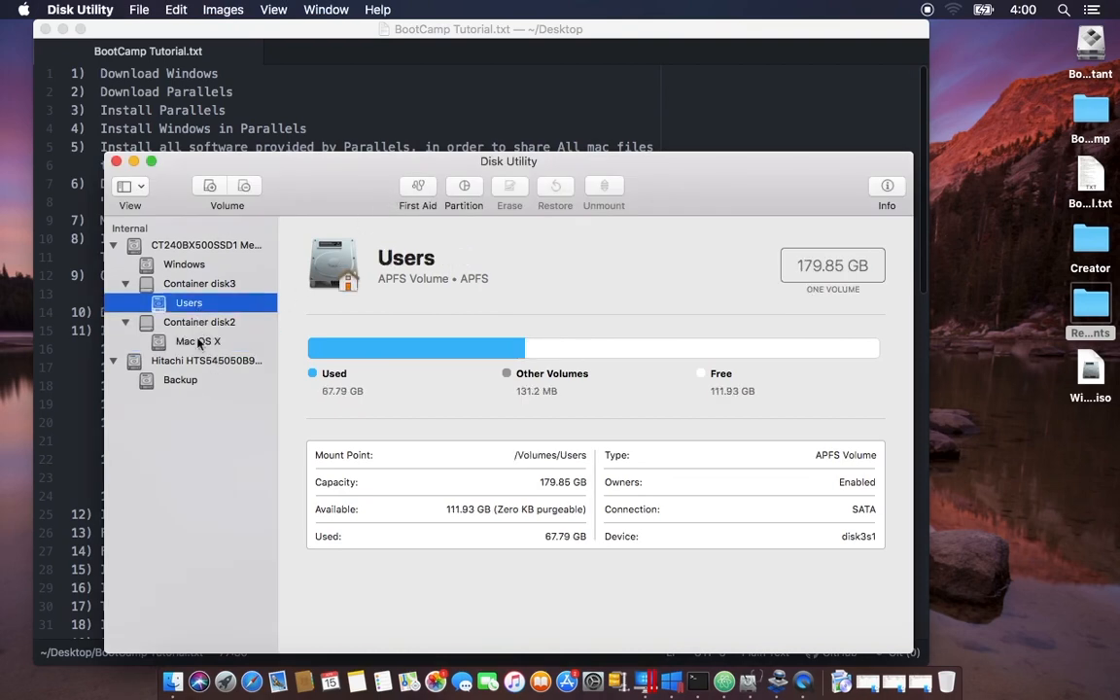
pyautogui.click(197, 344)
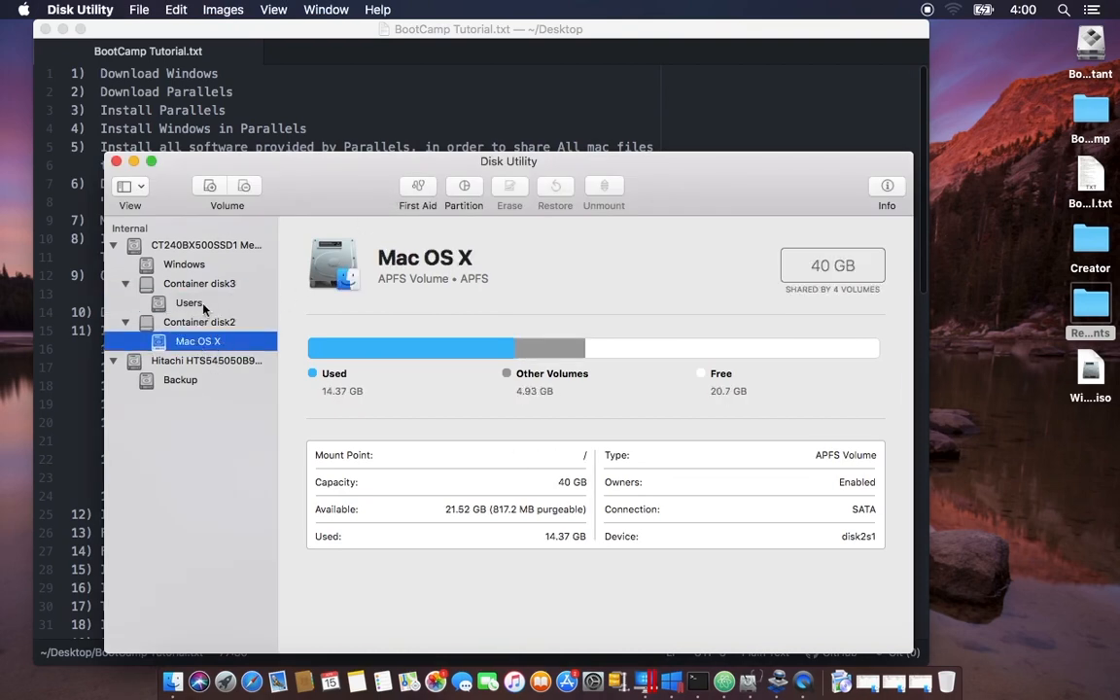
pyautogui.click(199, 305)
pyautogui.click(199, 245)
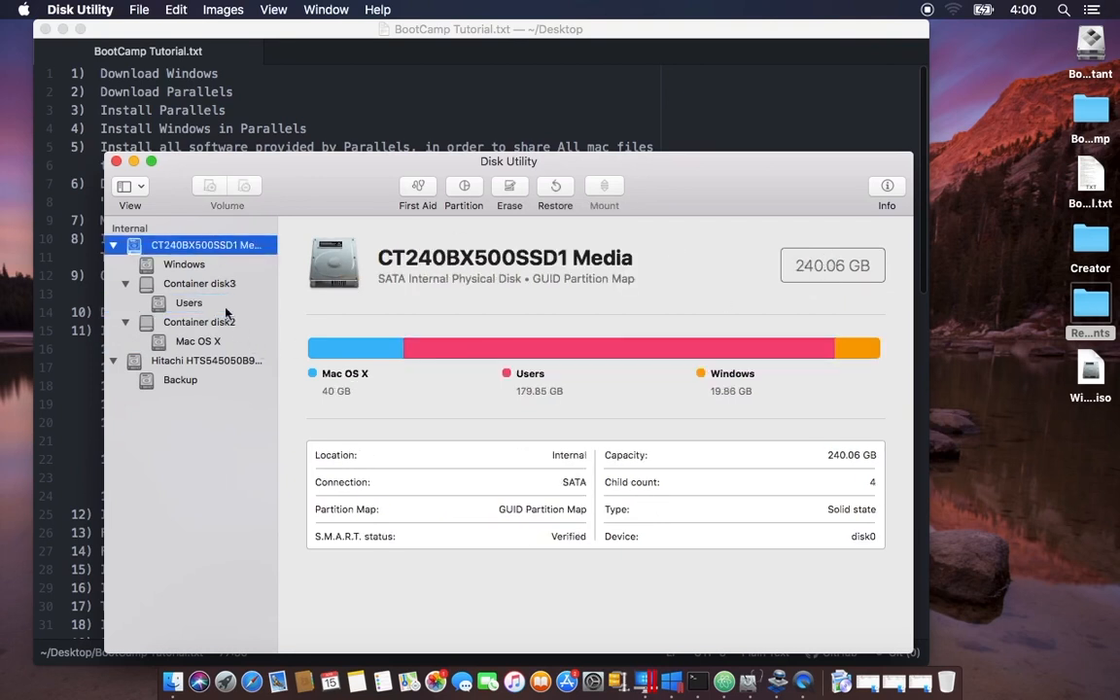
pyautogui.click(212, 345)
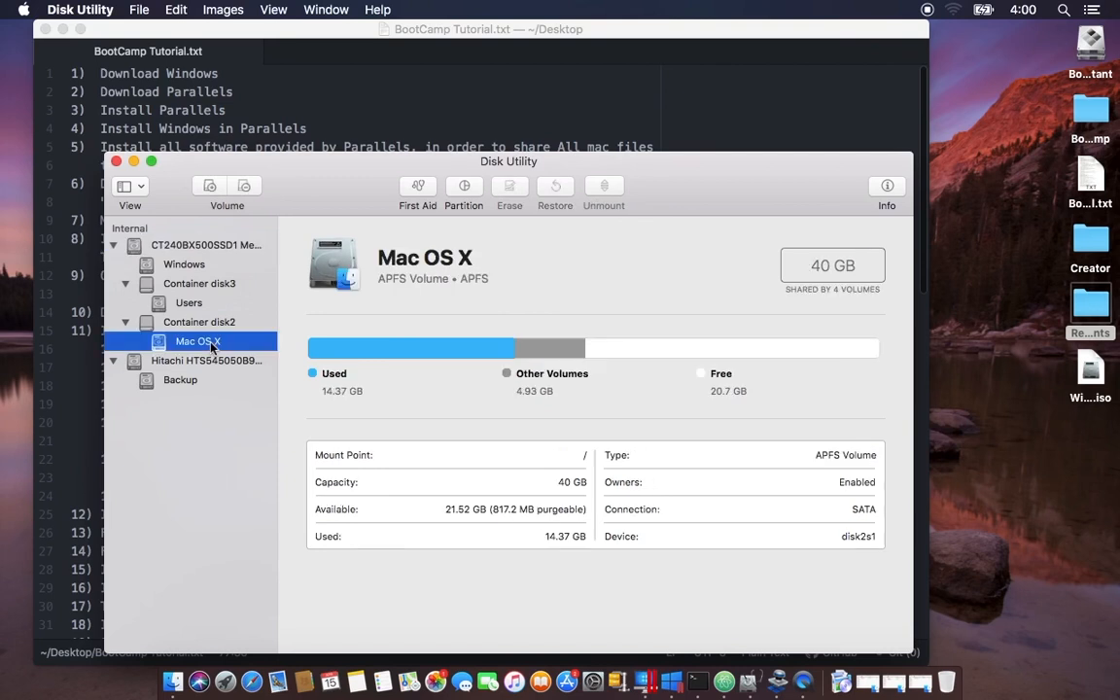
pyautogui.click(194, 305)
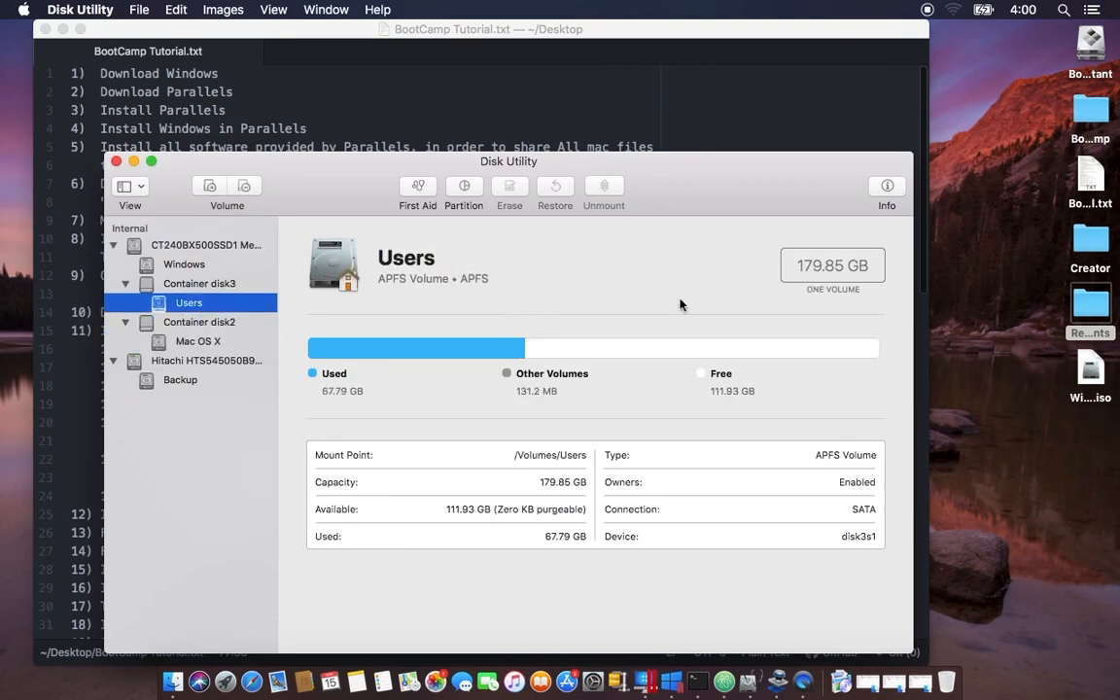
pyautogui.click(184, 264)
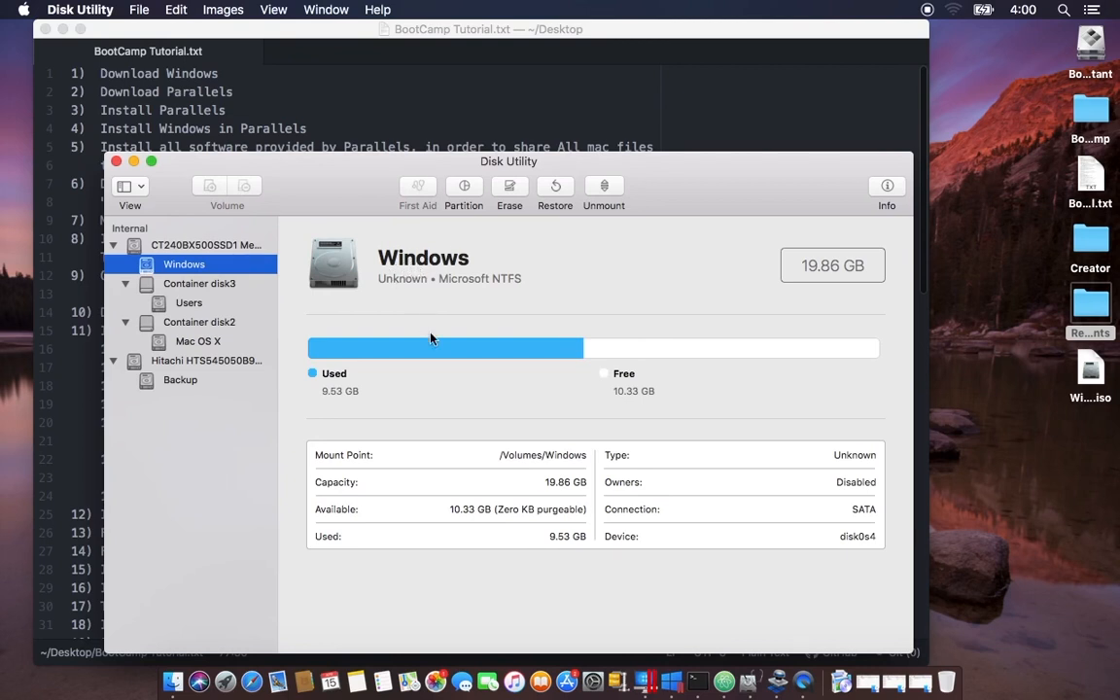
pyautogui.click(133, 161)
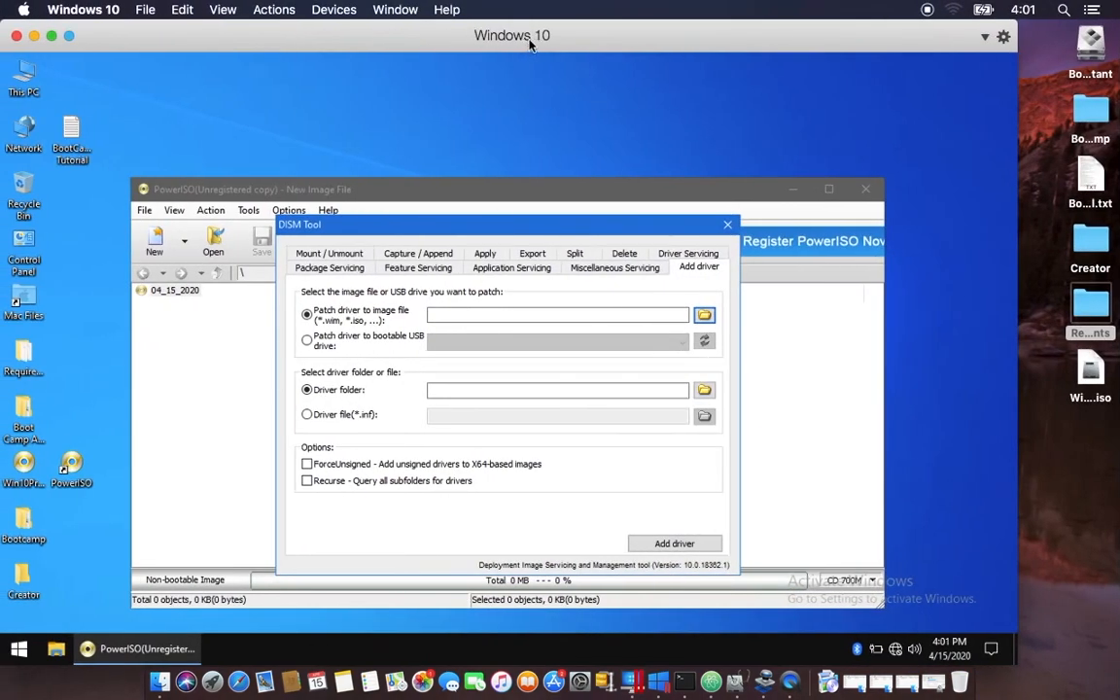
# Look over the Windows 10 virtual machine and its Graphics hardware configuration, and close the configuration window
pyautogui.moveTo(375, 39); pyautogui.dragTo(407, 35)
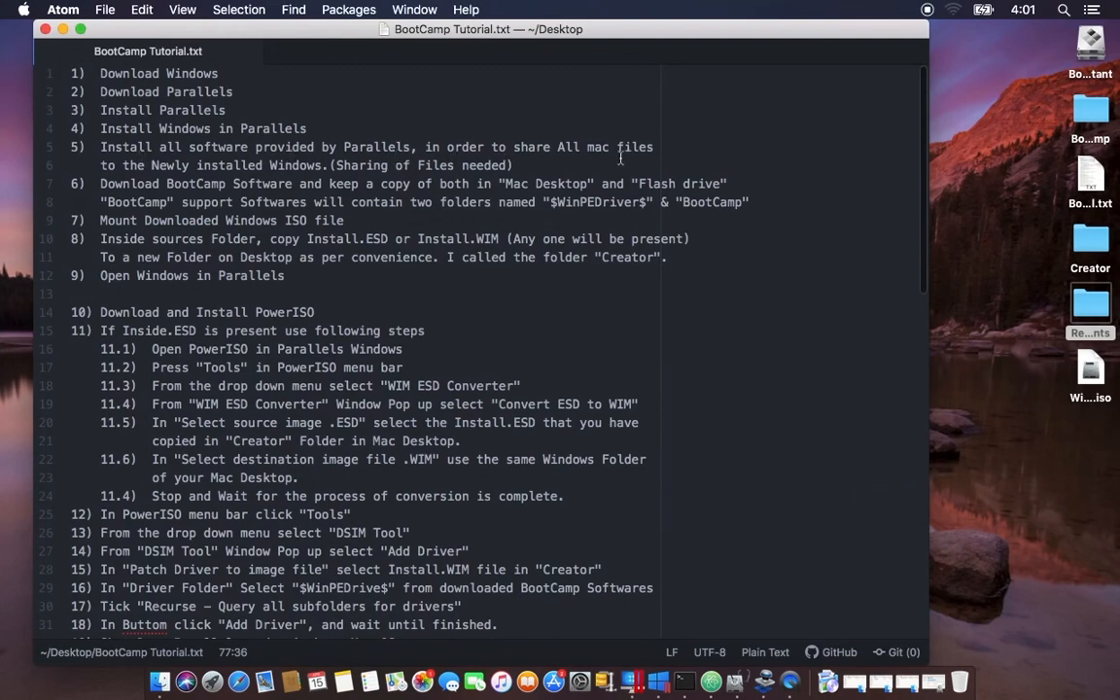
pyautogui.hotkey('ctrl', 'Left')
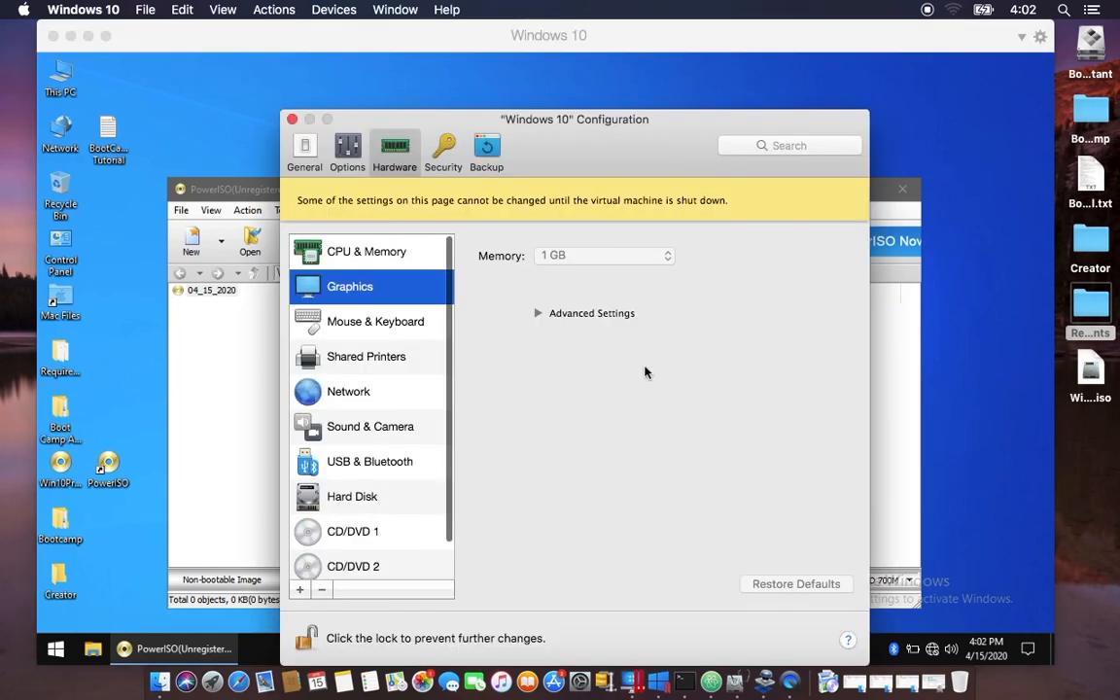
pyautogui.click(292, 120)
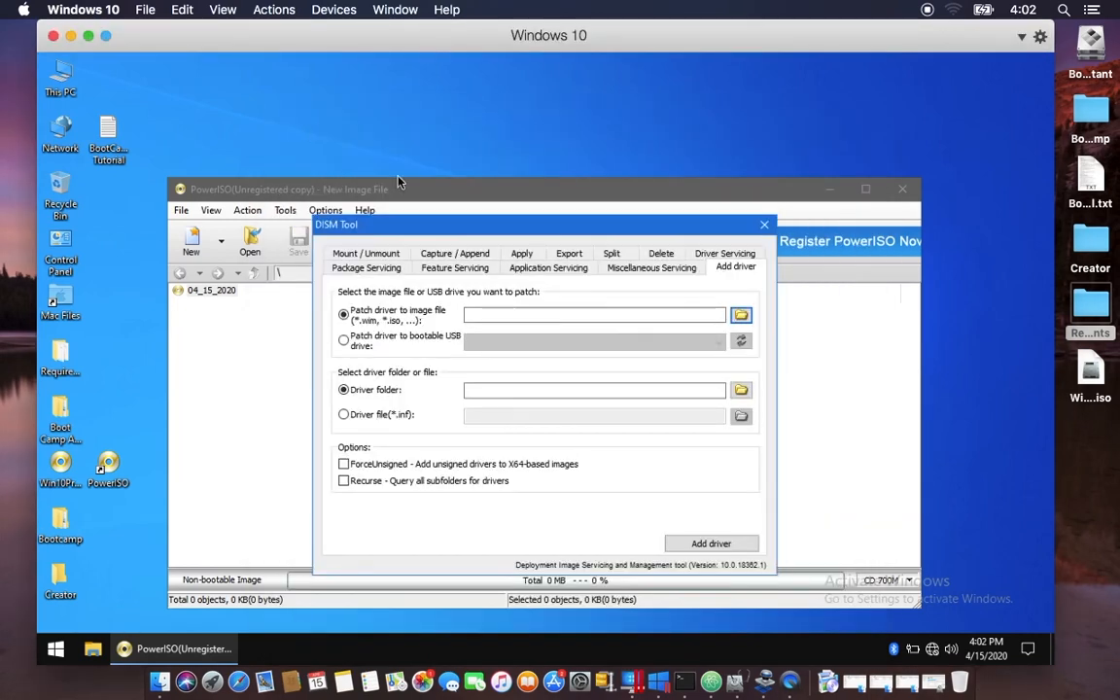
# Open This PC inside the virtual machine to view its drives and shared Mac network locations, and close it
pyautogui.click(92, 650)
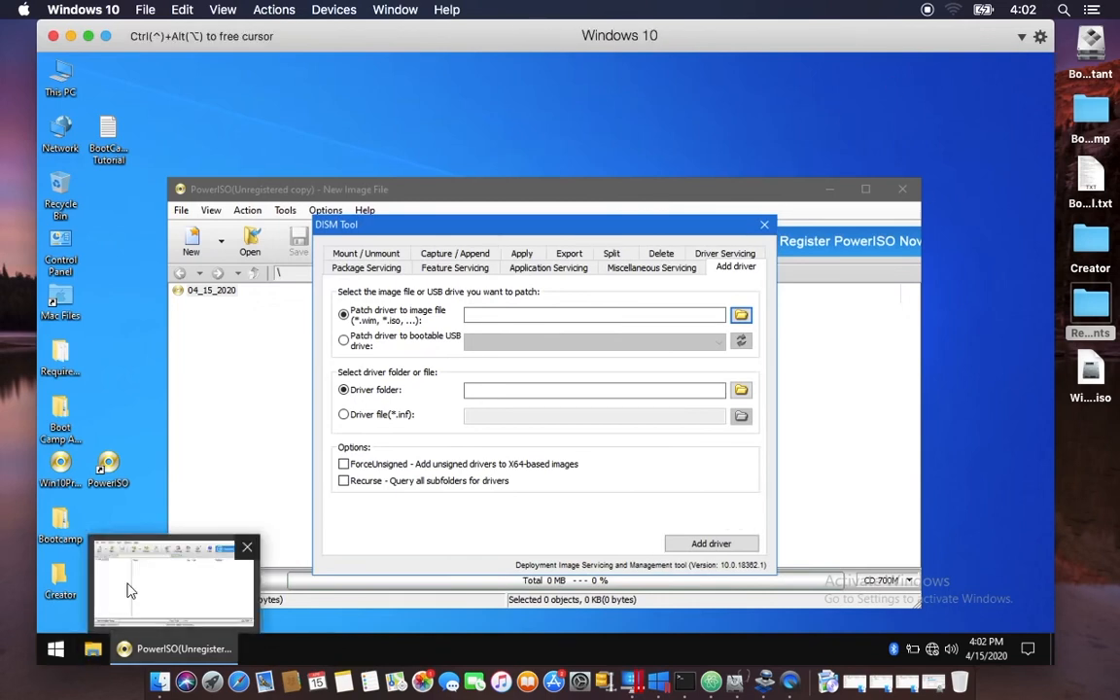
pyautogui.click(86, 657)
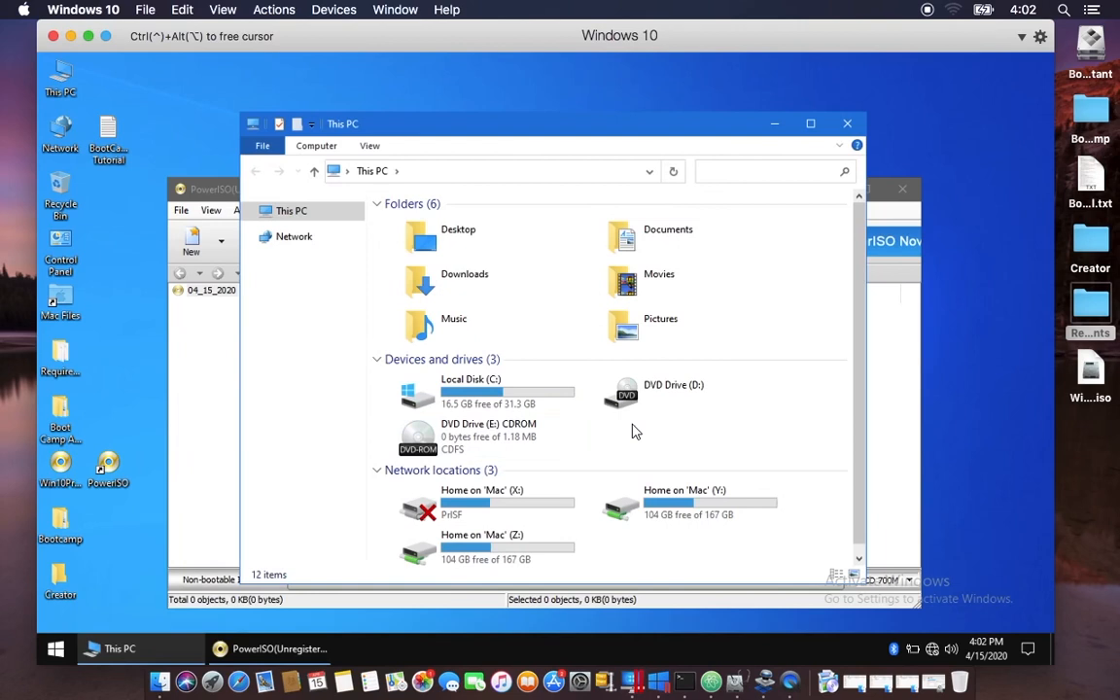
pyautogui.click(849, 124)
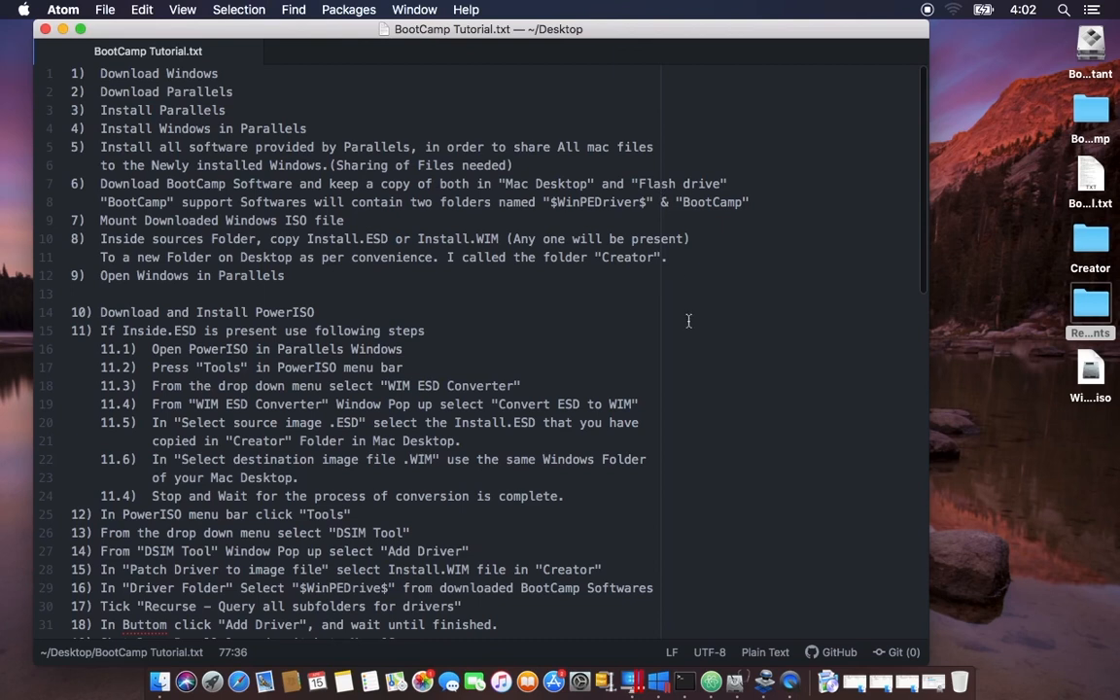
# Search the Mac for "boot" to locate Boot Camp Assistant, and dismiss the search
pyautogui.press('super+space')
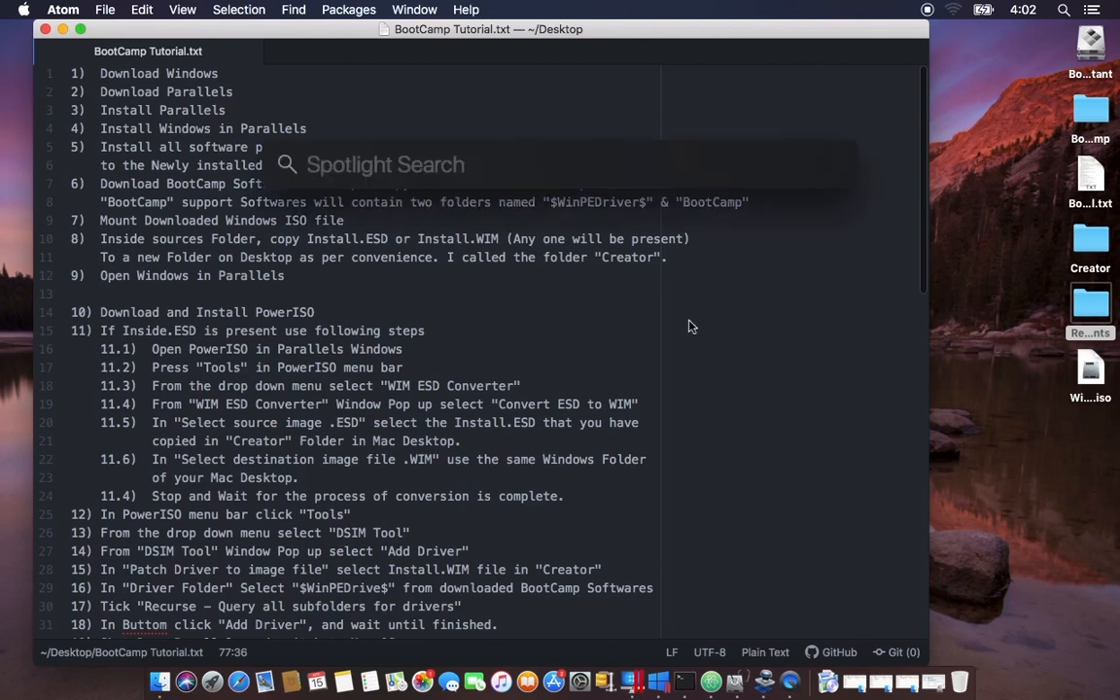
pyautogui.click(970, 192)
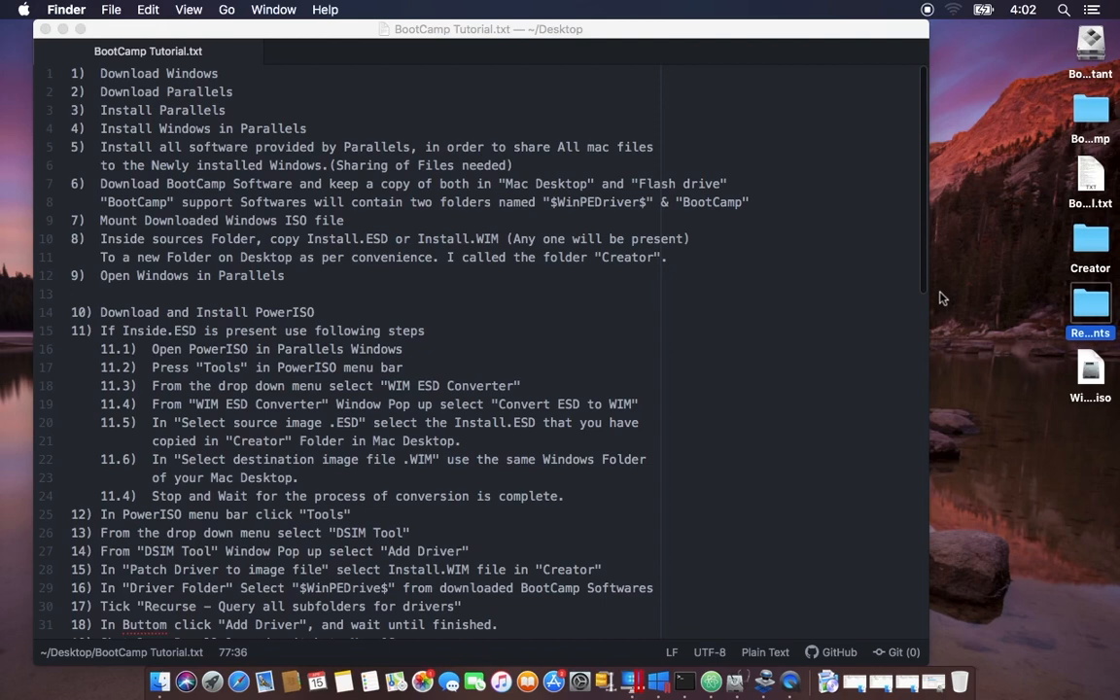
pyautogui.press('super+space')
pyautogui.write('boot')
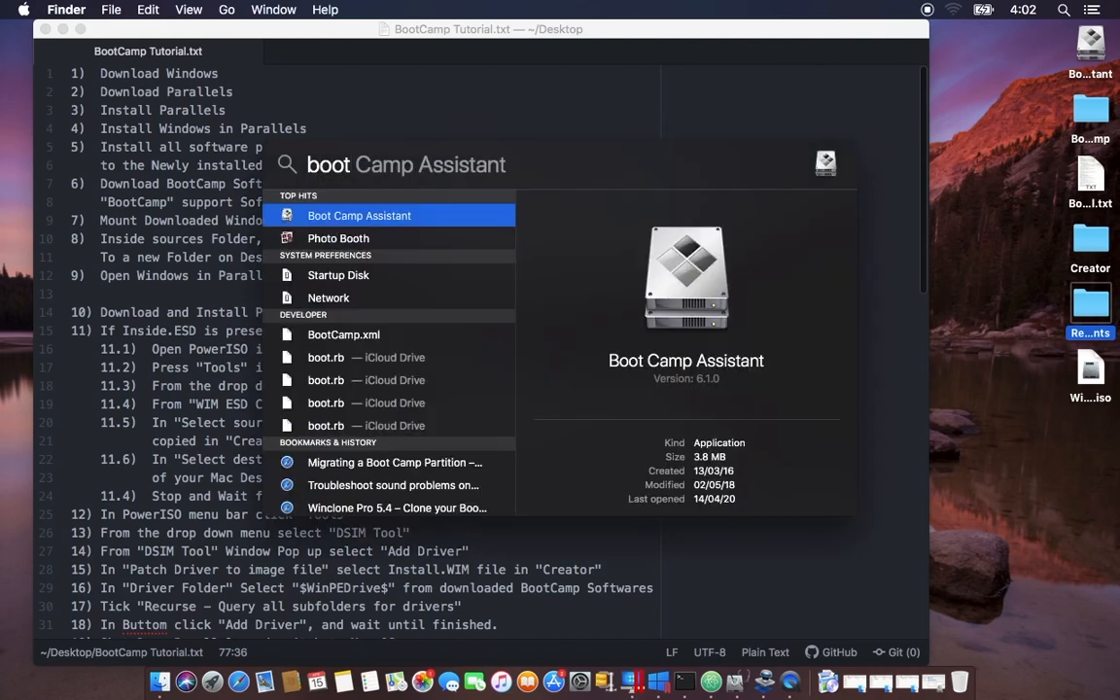
pyautogui.press('Escape')
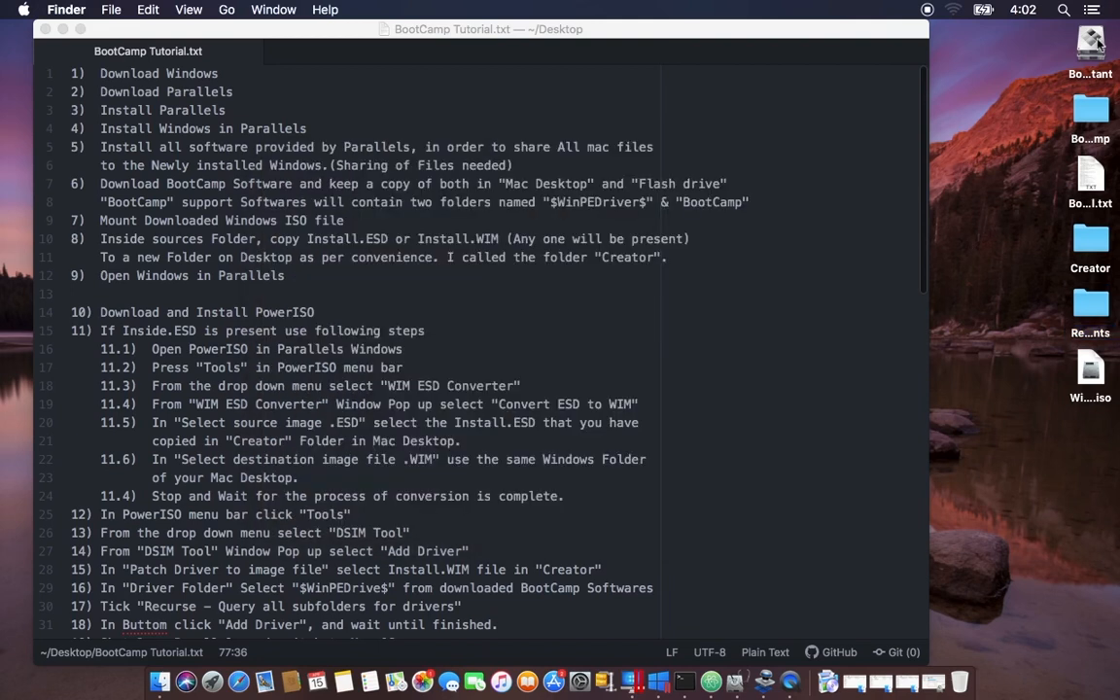
# In Boot Camp Assistant, deselect creating an install disk and installing or removing Windows, leaving only the support software download, and go back
pyautogui.doubleClick(1093, 41)
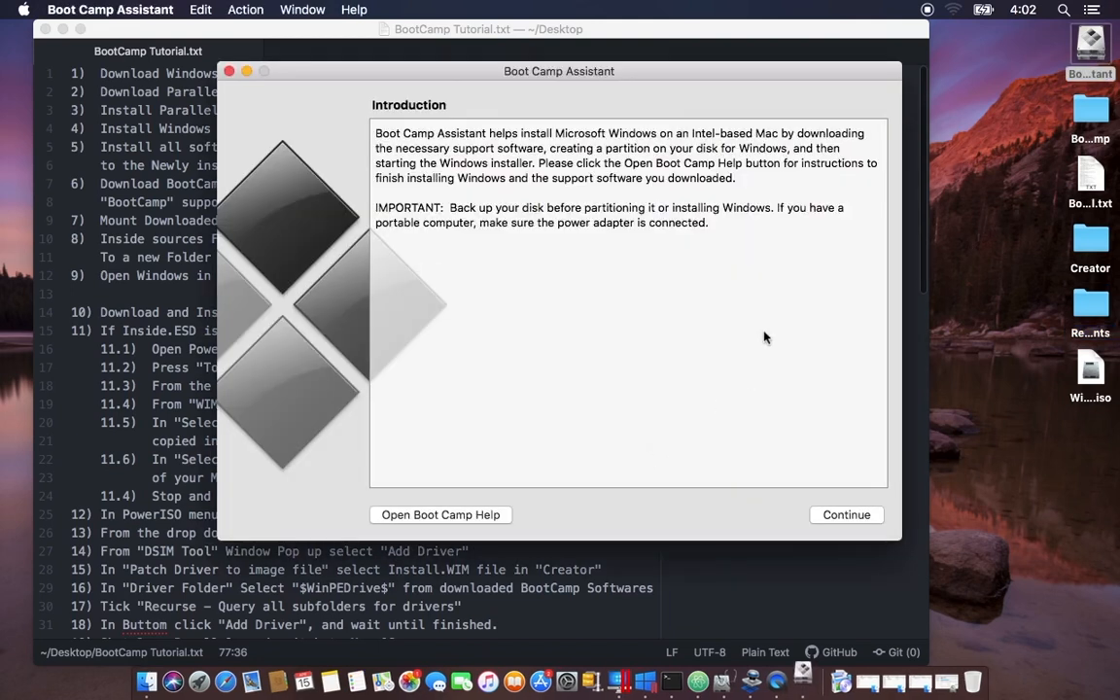
pyautogui.click(839, 515)
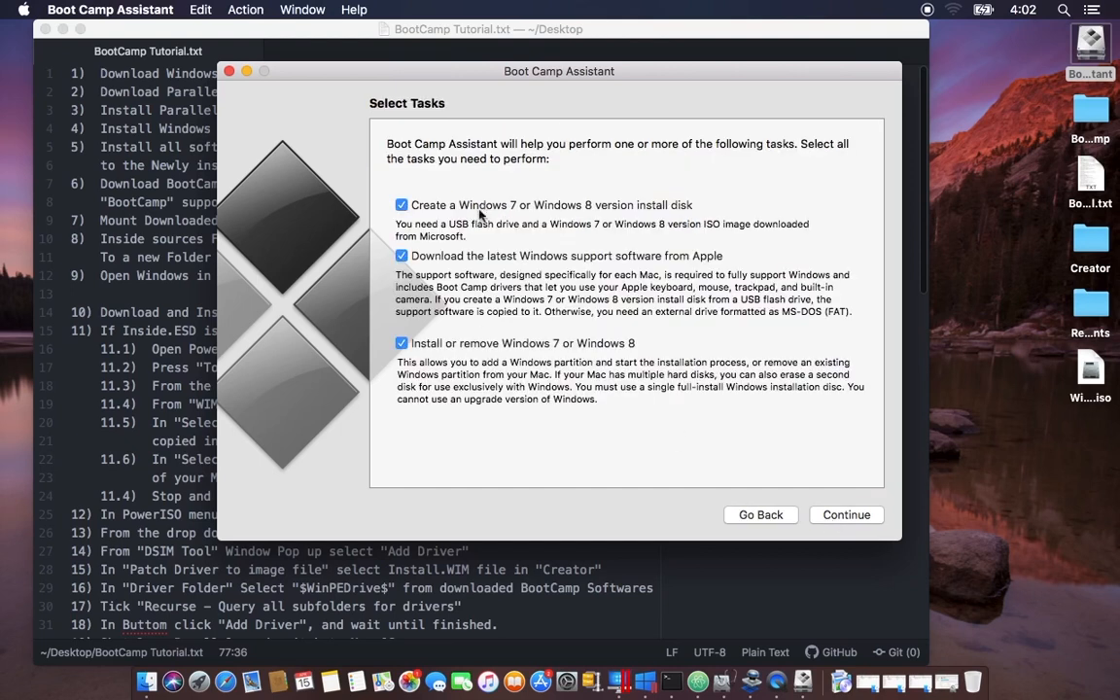
pyautogui.click(401, 206)
pyautogui.click(481, 346)
pyautogui.click(758, 515)
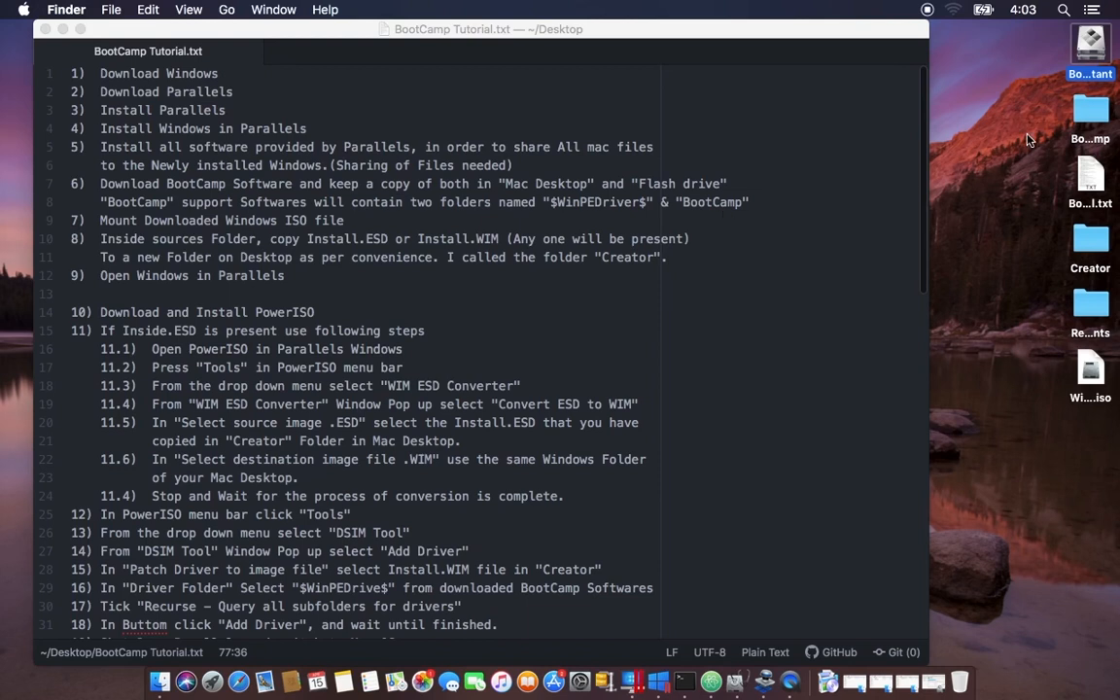
# Inspect the BootCamp and $WinPEDriver$ subfolders of the desktop's Bootcamp folder, and close its window
pyautogui.doubleClick(1091, 112)
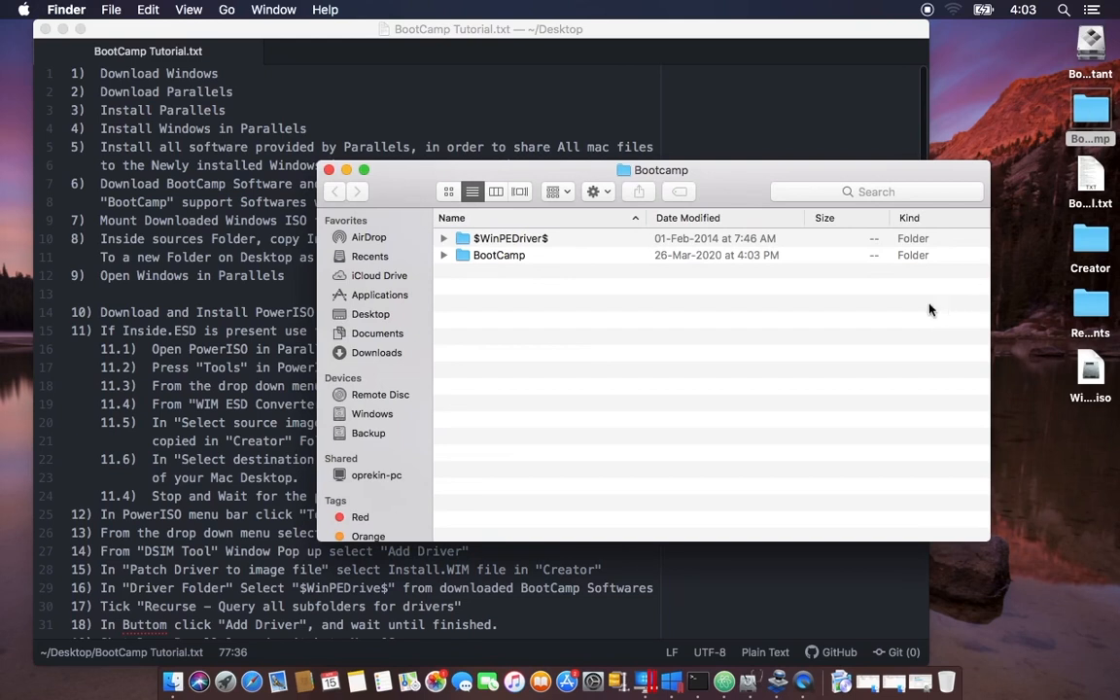
pyautogui.doubleClick(498, 256)
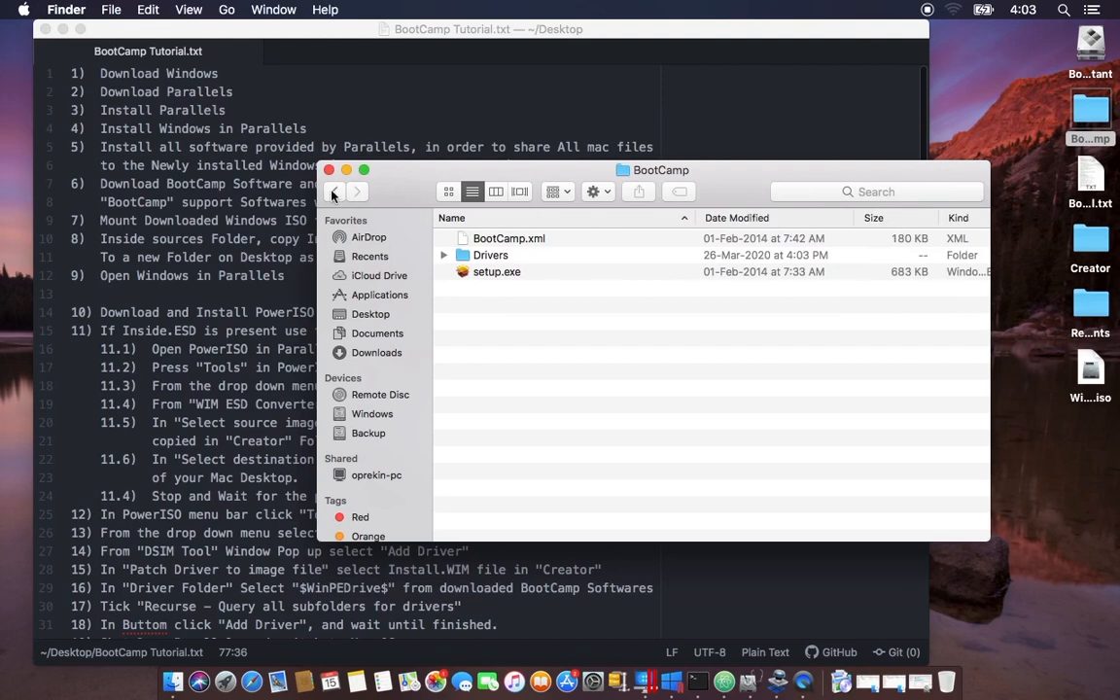
pyautogui.click(333, 193)
pyautogui.doubleClick(477, 238)
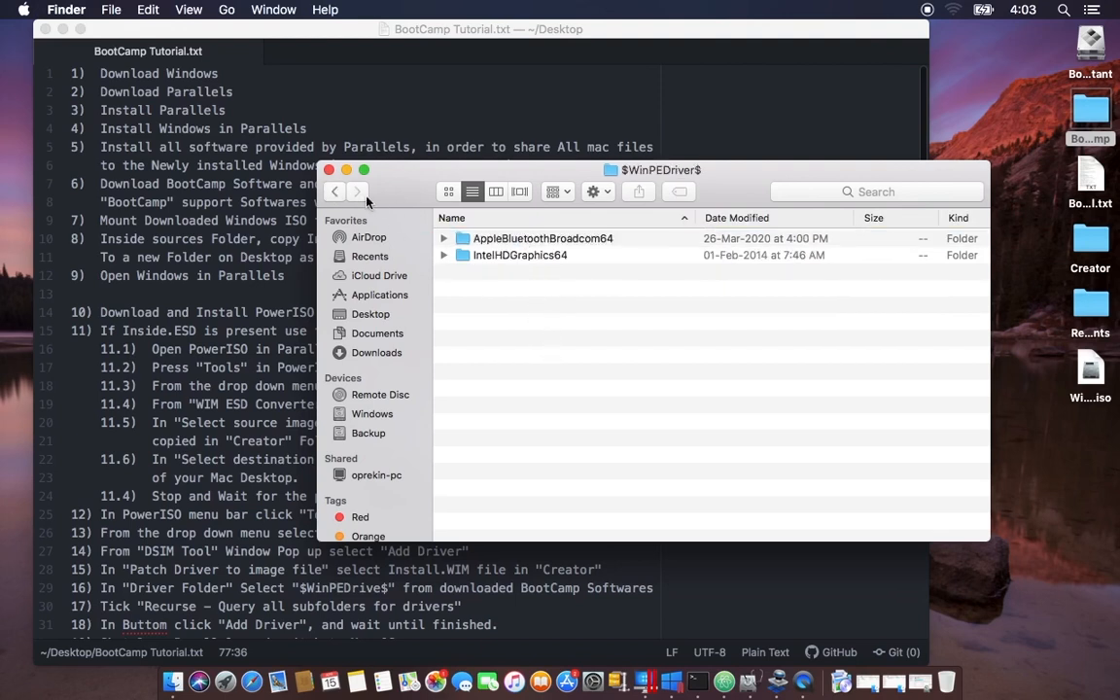
pyautogui.click(334, 192)
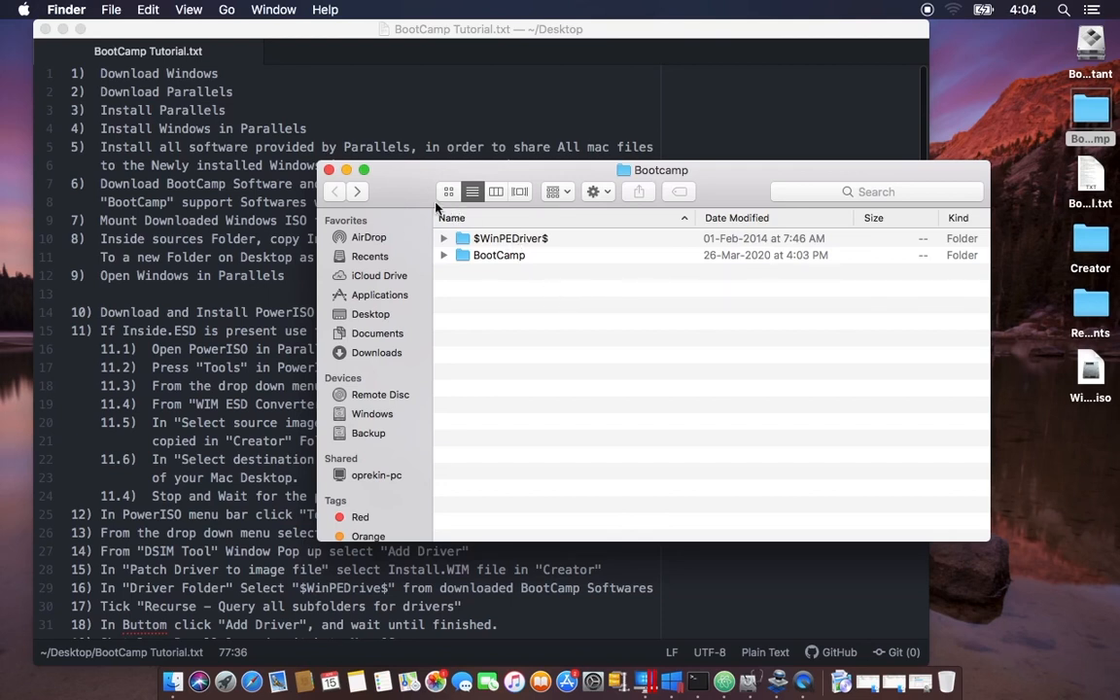
pyautogui.click(328, 170)
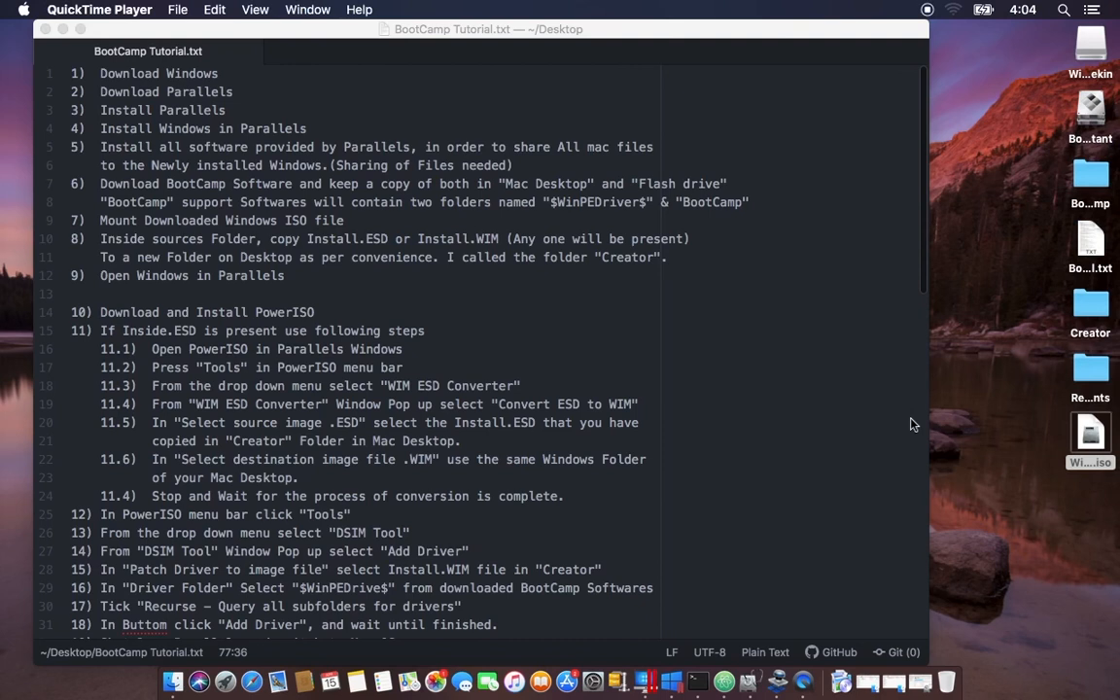
# Preview the Windows ISO file on the desktop to check its full name and size, and close the preview
pyautogui.click(1093, 465)
pyautogui.press('space')
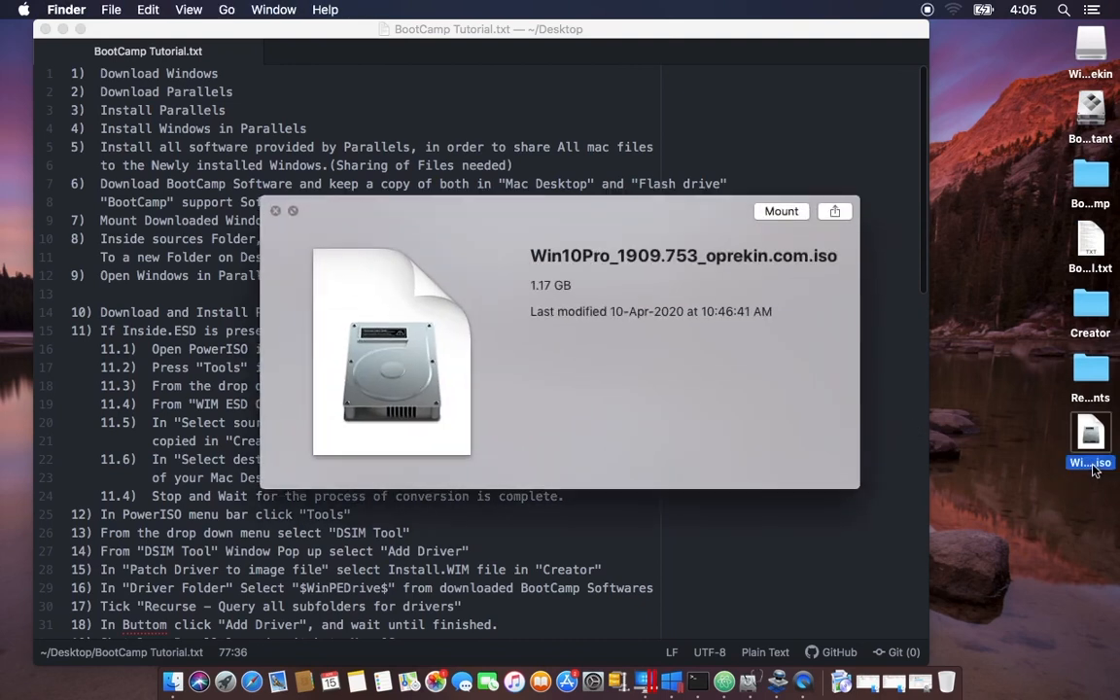
pyautogui.press('space')
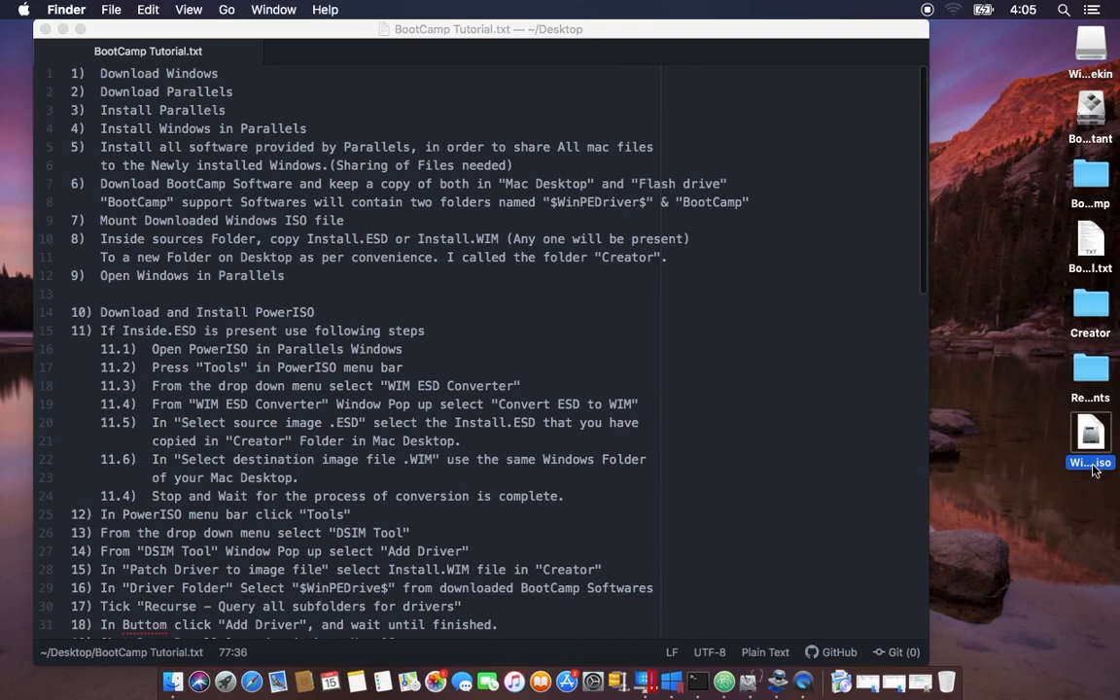
pyautogui.press('space')
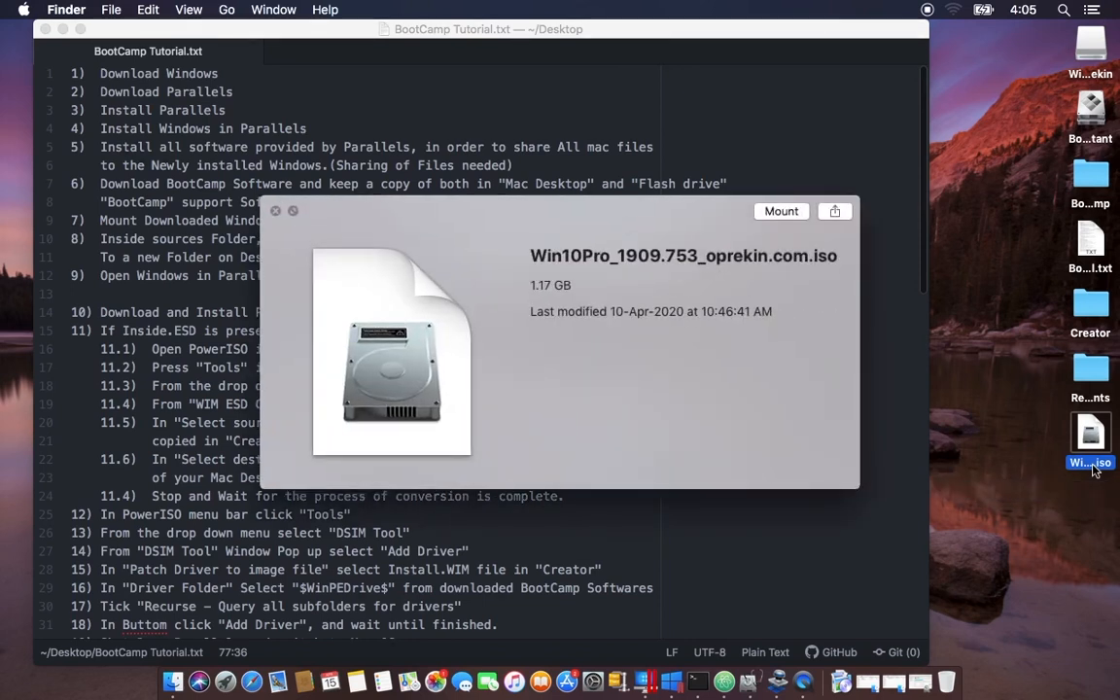
pyautogui.press('space')
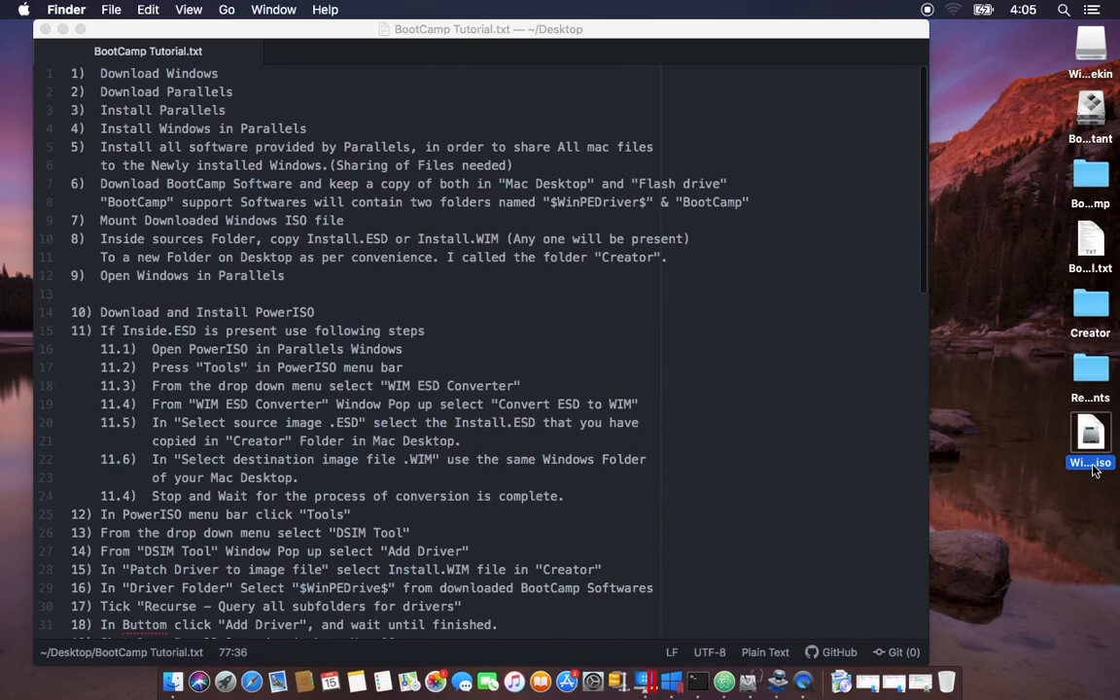
# Open the Windows ISO's sources folder, locate install.esd and view its copy option, and close the folder
pyautogui.doubleClick(1092, 467)
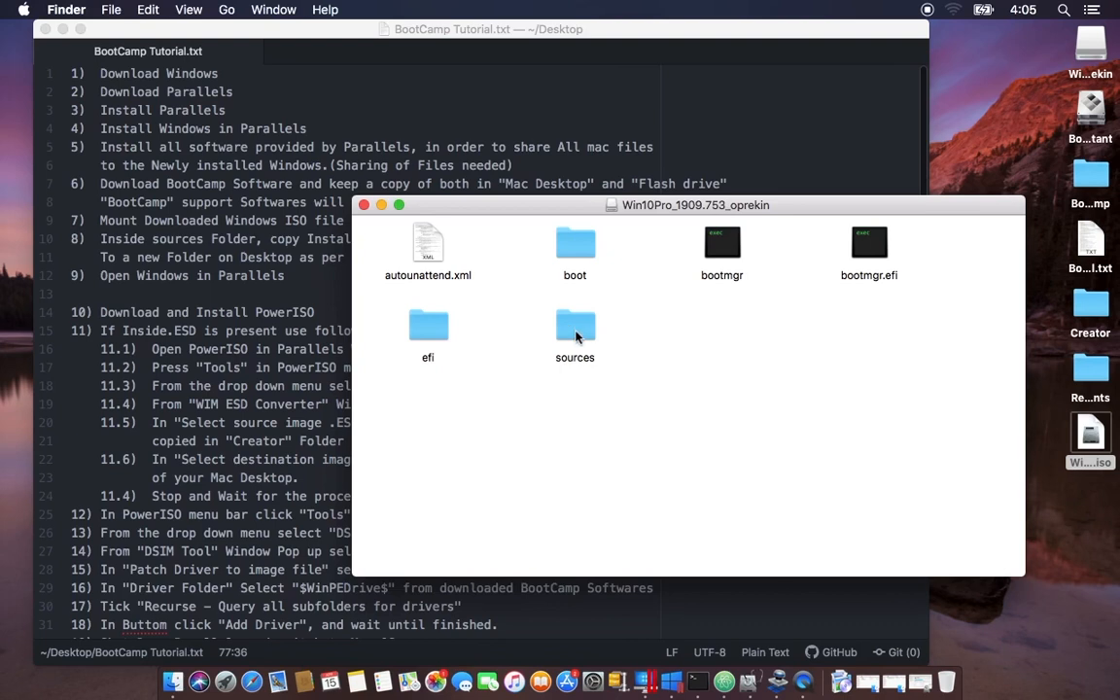
pyautogui.doubleClick(574, 332)
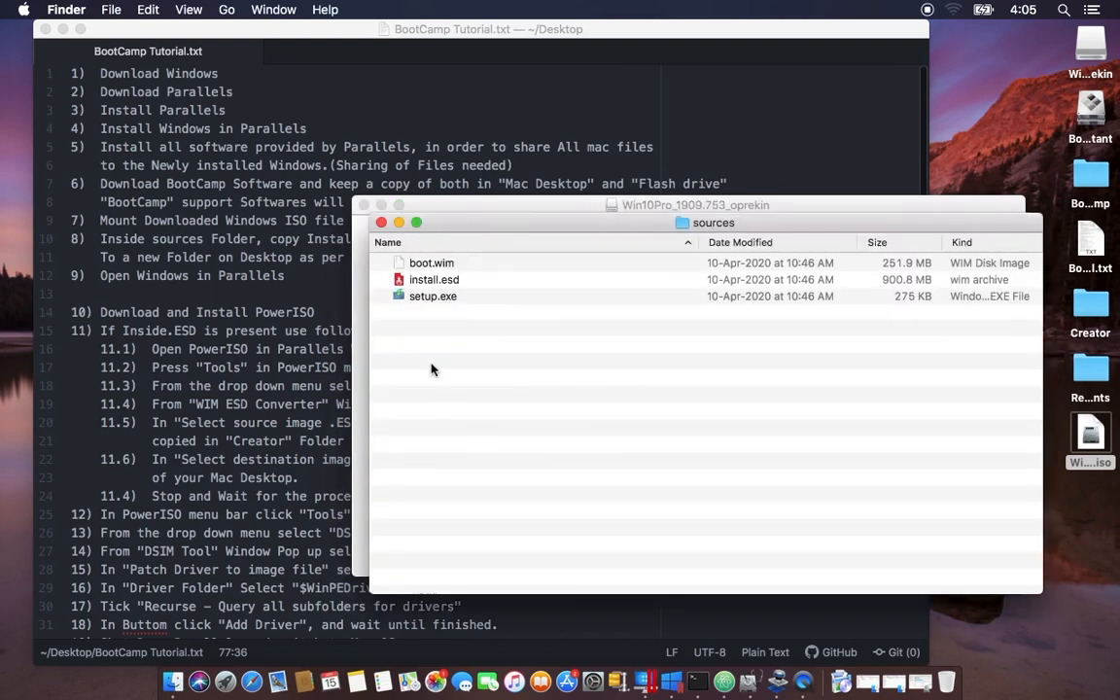
pyautogui.click(444, 281)
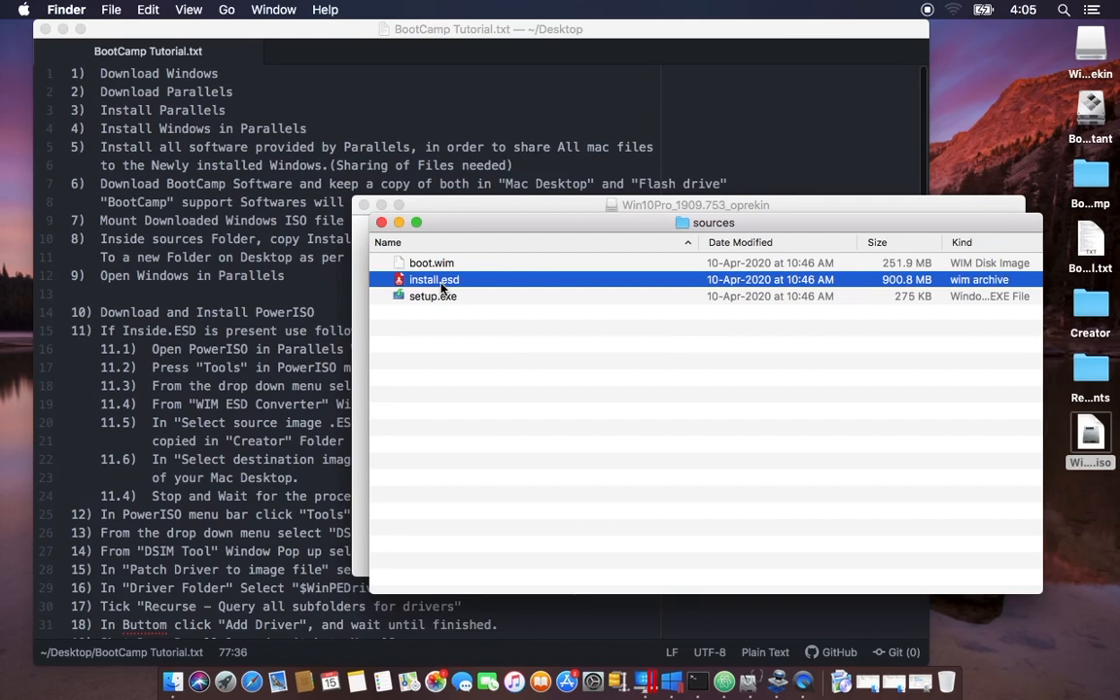
pyautogui.rightClick(444, 281)
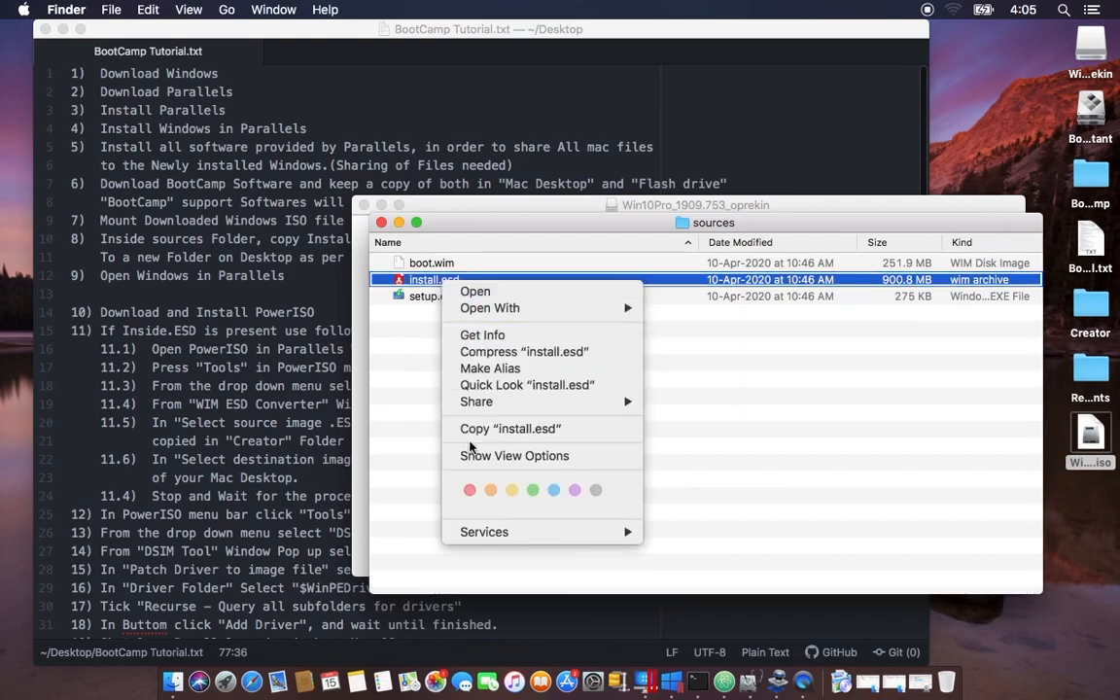
pyautogui.click(390, 382)
pyautogui.click(381, 222)
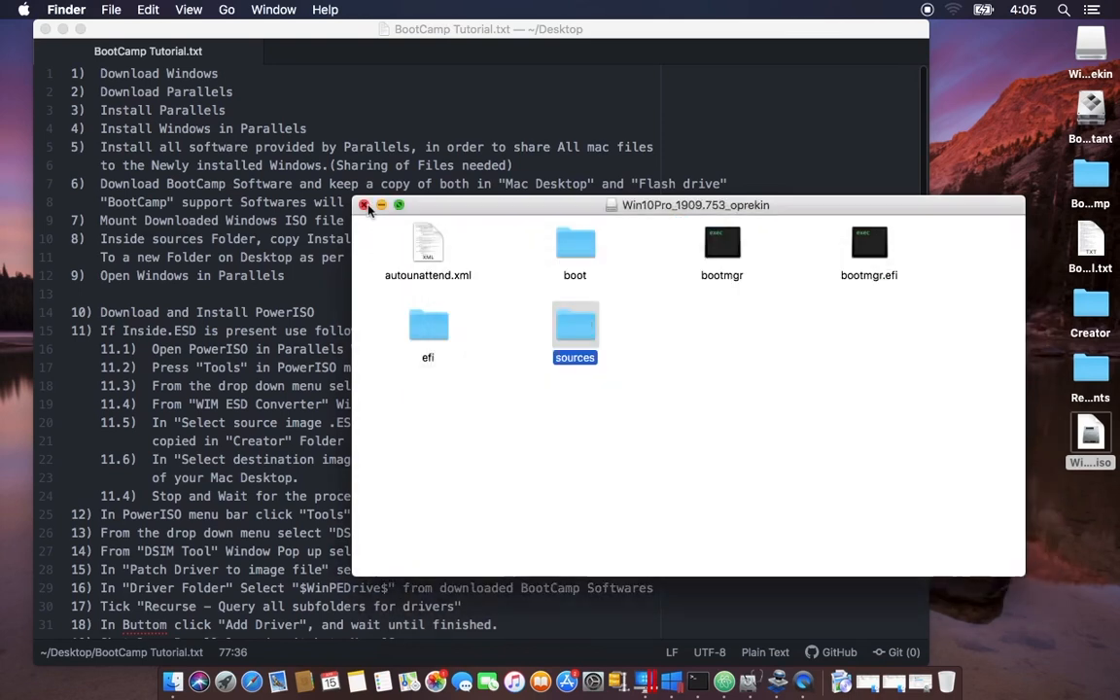
# Close the Windows ISO window, open the Creator folder on the Mac desktop to examine its install files, and close it
pyautogui.click(364, 205)
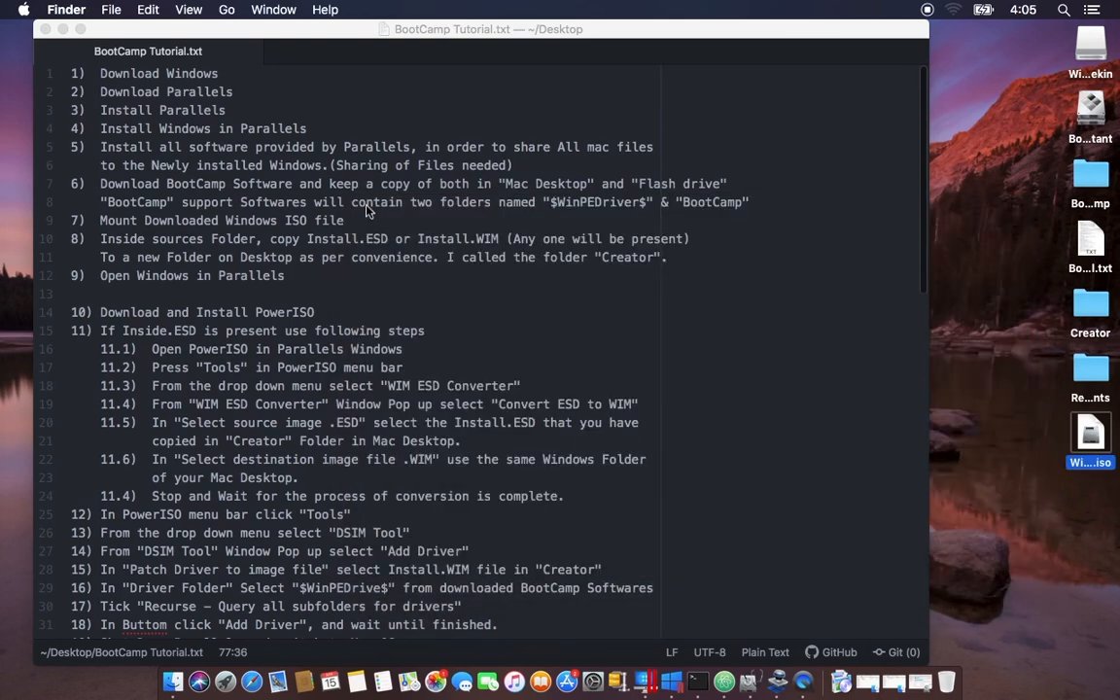
pyautogui.click(1084, 310)
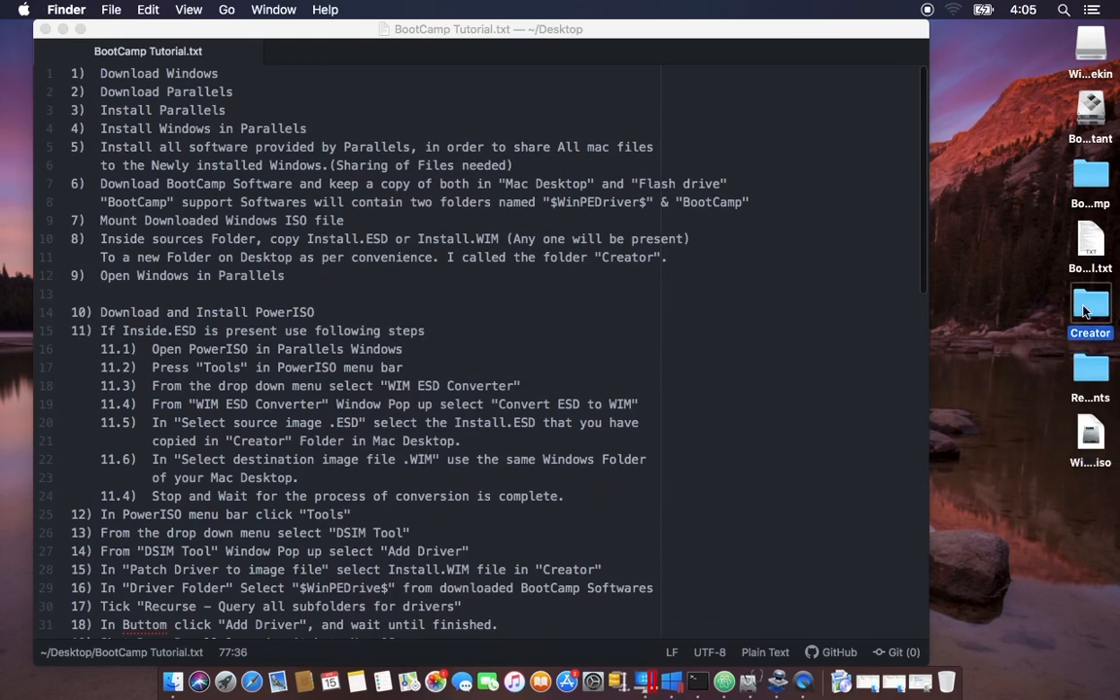
pyautogui.doubleClick(1085, 310)
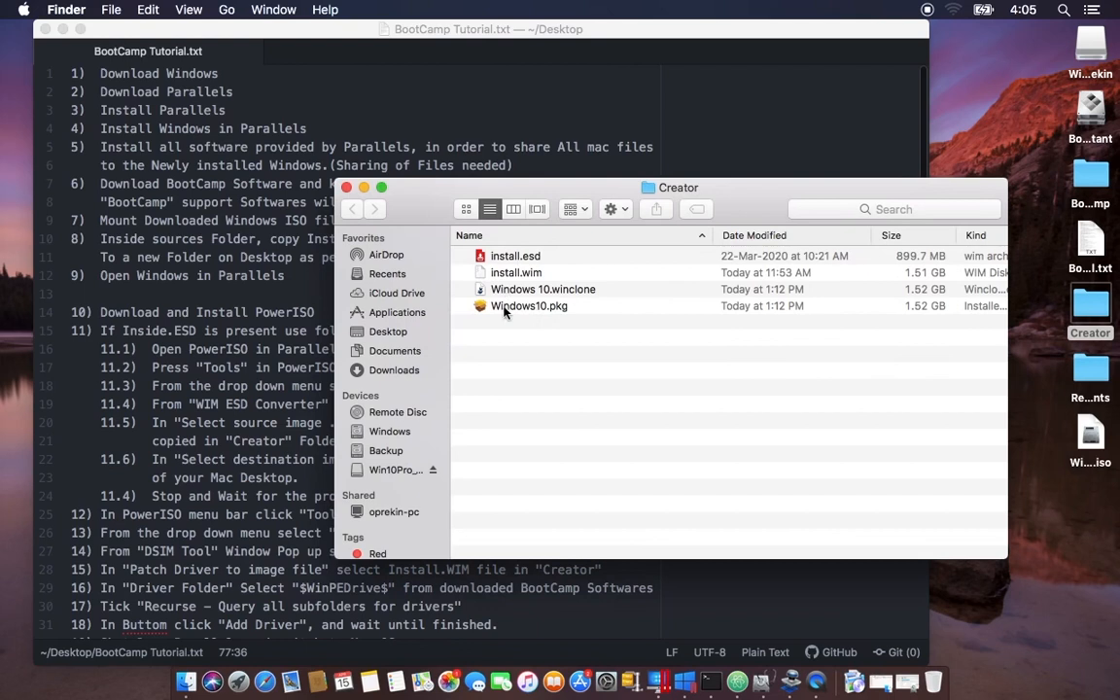
pyautogui.click(347, 187)
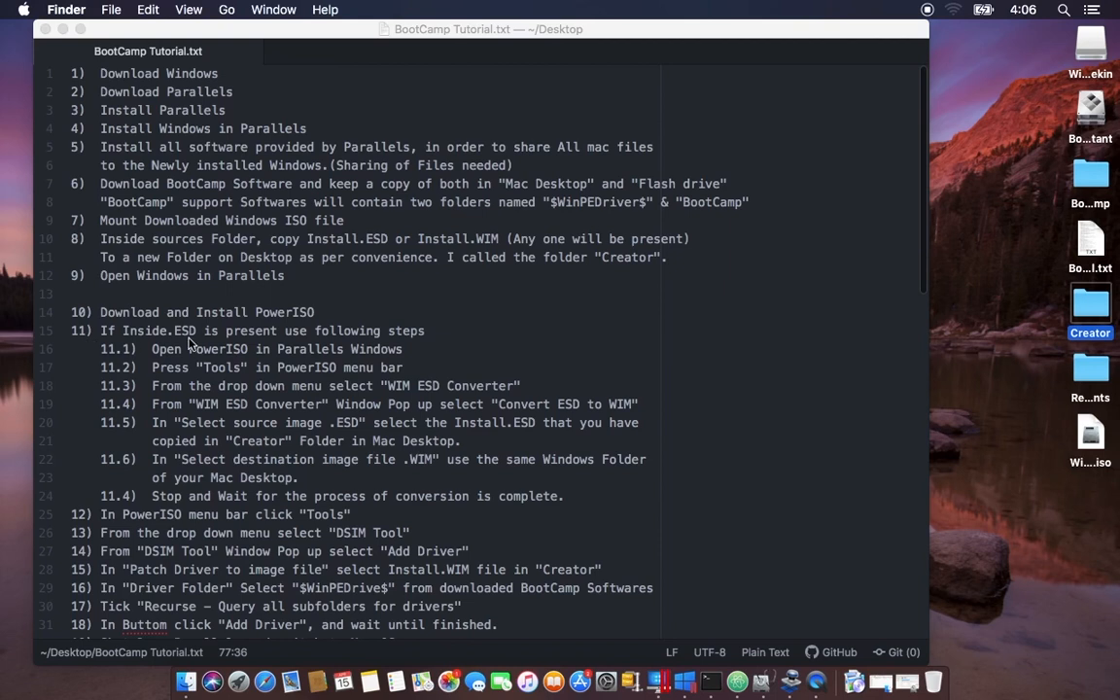
# Switch to the Windows 10 virtual machine and close the DISM Tool dialog and PowerISO
pyautogui.scroll(-5, 300, 351)
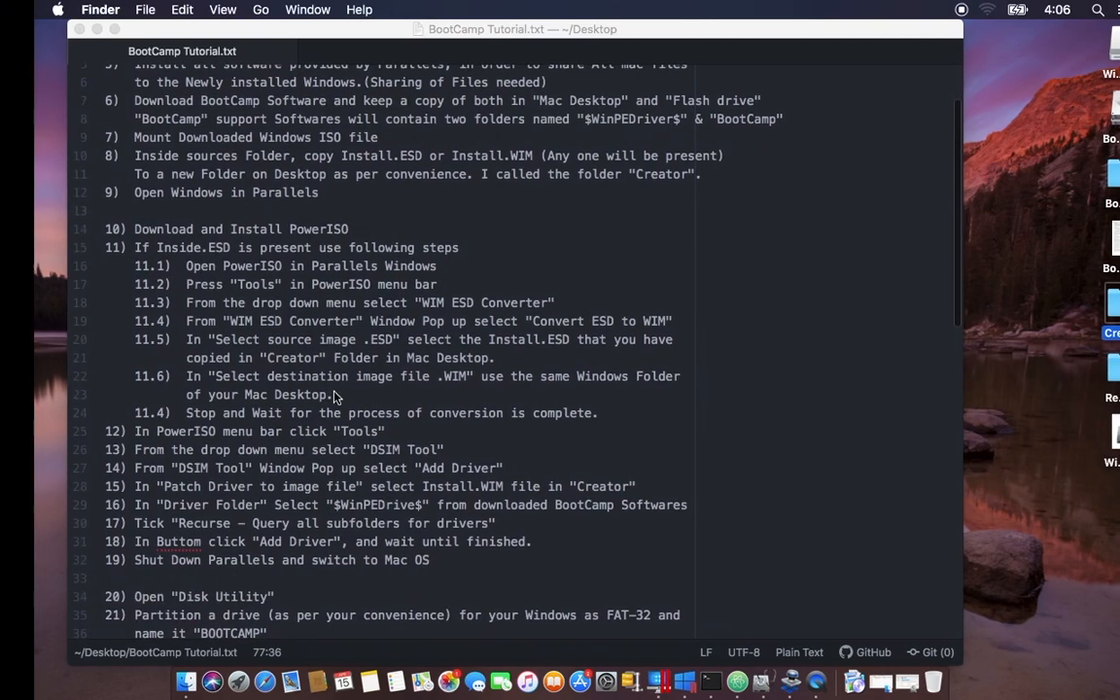
pyautogui.hotkey('ctrl', 'Left')
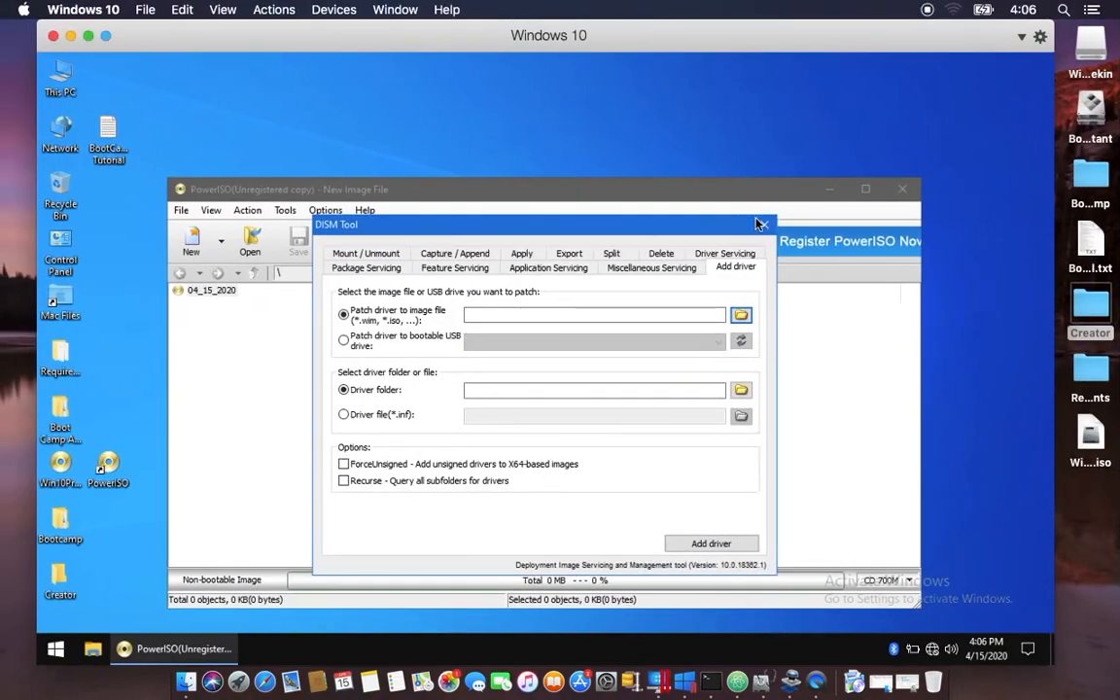
pyautogui.click(761, 225)
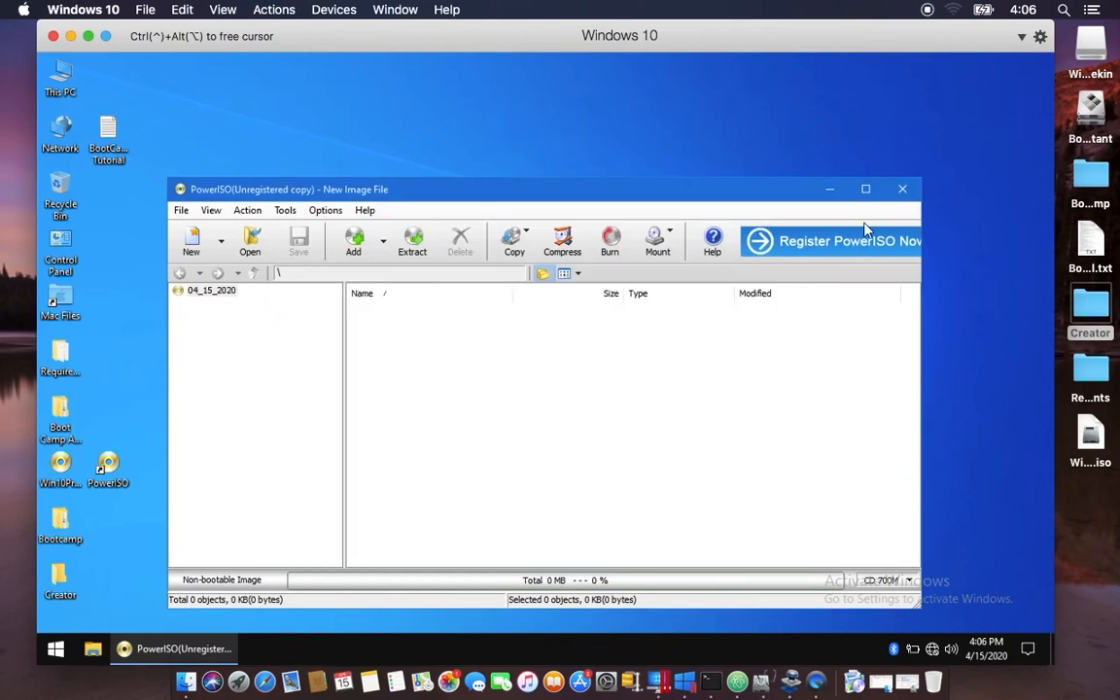
pyautogui.click(899, 189)
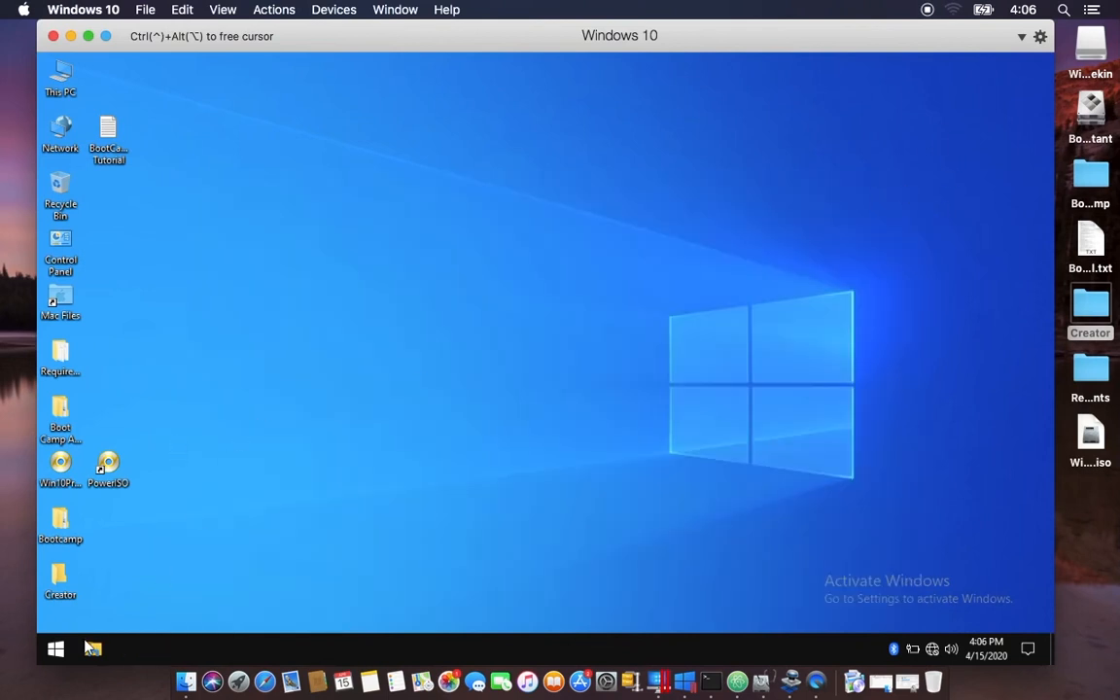
# Check the contents of the Bootcamp and Creator folders on the virtual machine's desktop, and return to the BootCamp Tutorial notes
pyautogui.doubleClick(61, 525)
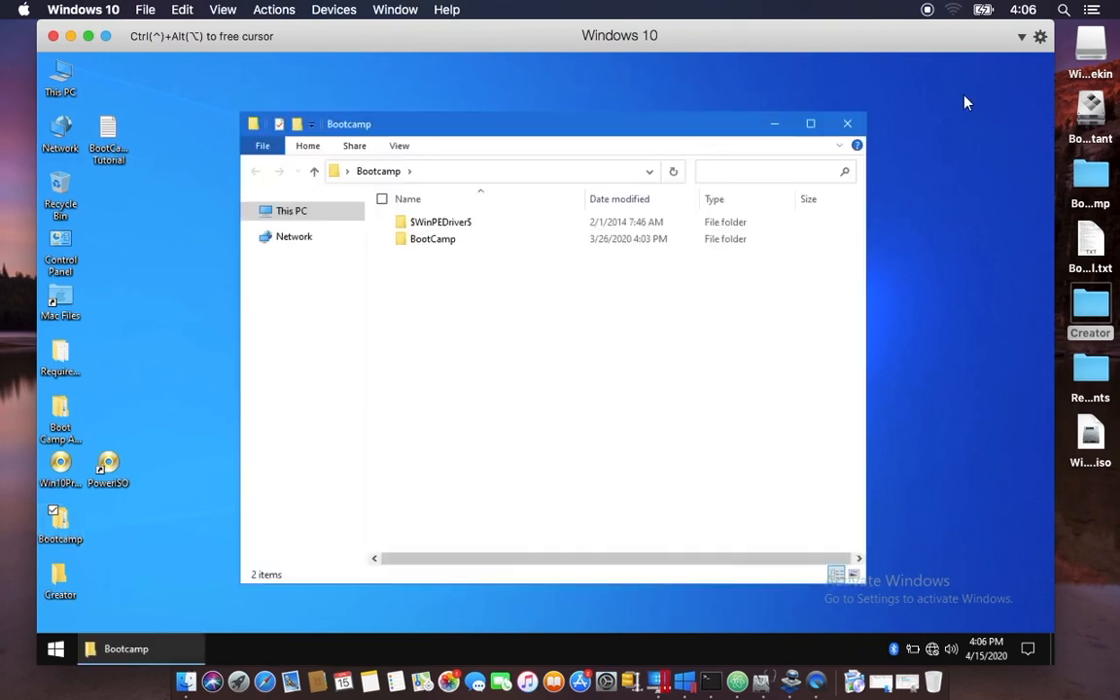
pyautogui.click(848, 124)
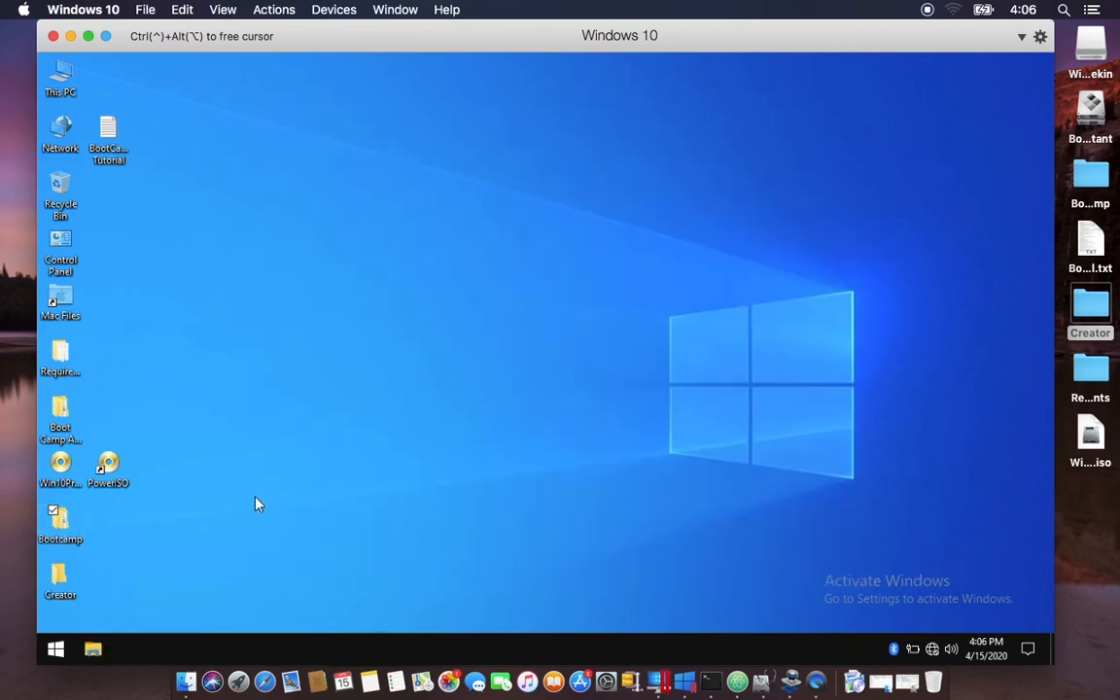
pyautogui.doubleClick(62, 587)
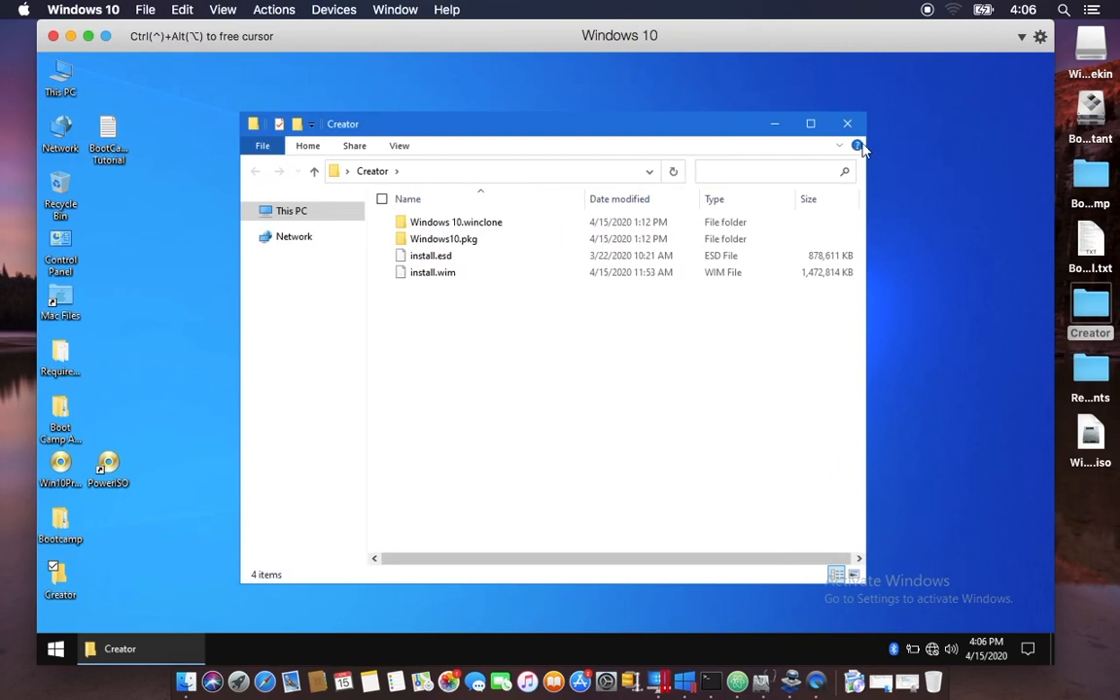
pyautogui.click(848, 123)
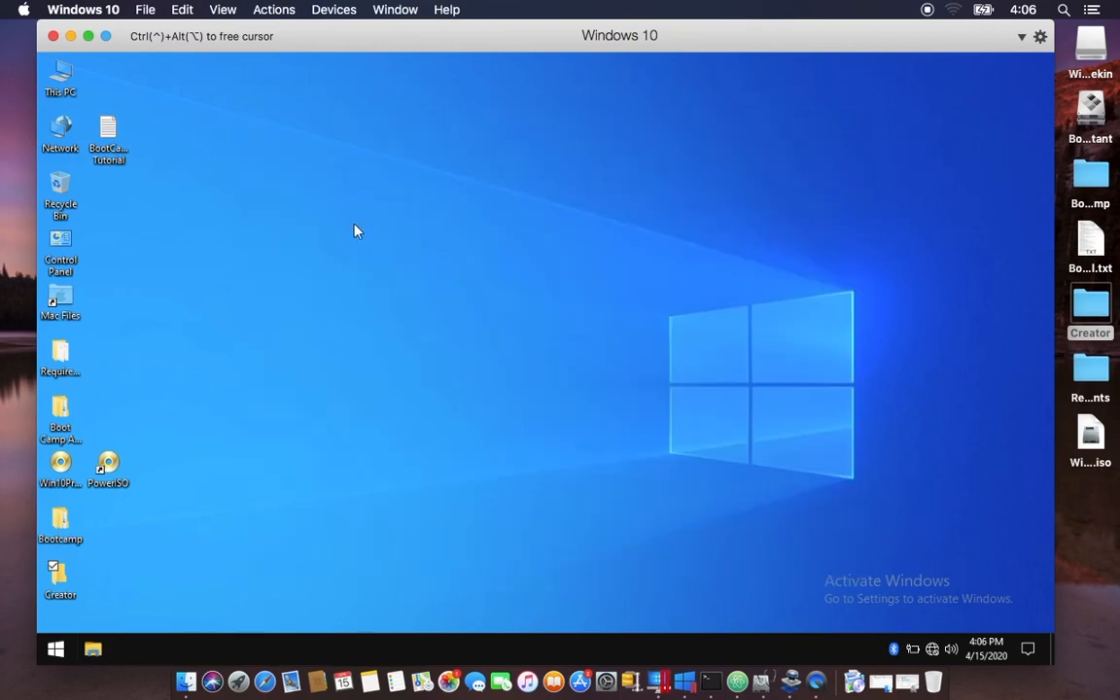
pyautogui.hotkey('ctrl', 'Right')
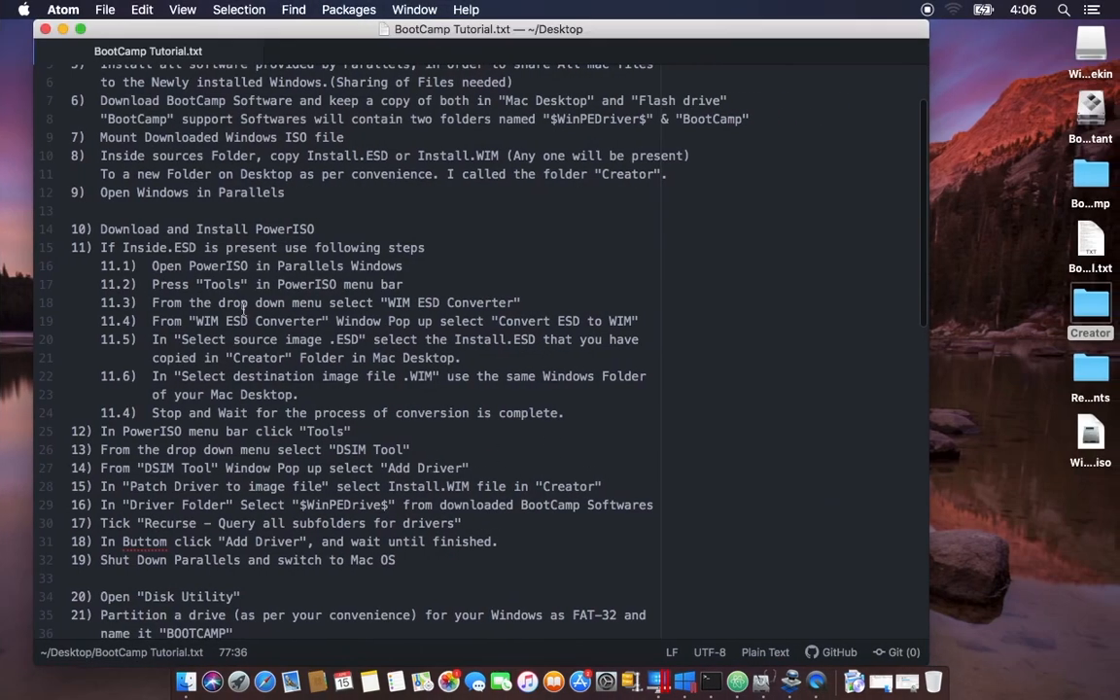
pyautogui.scroll(5, 282, 301)
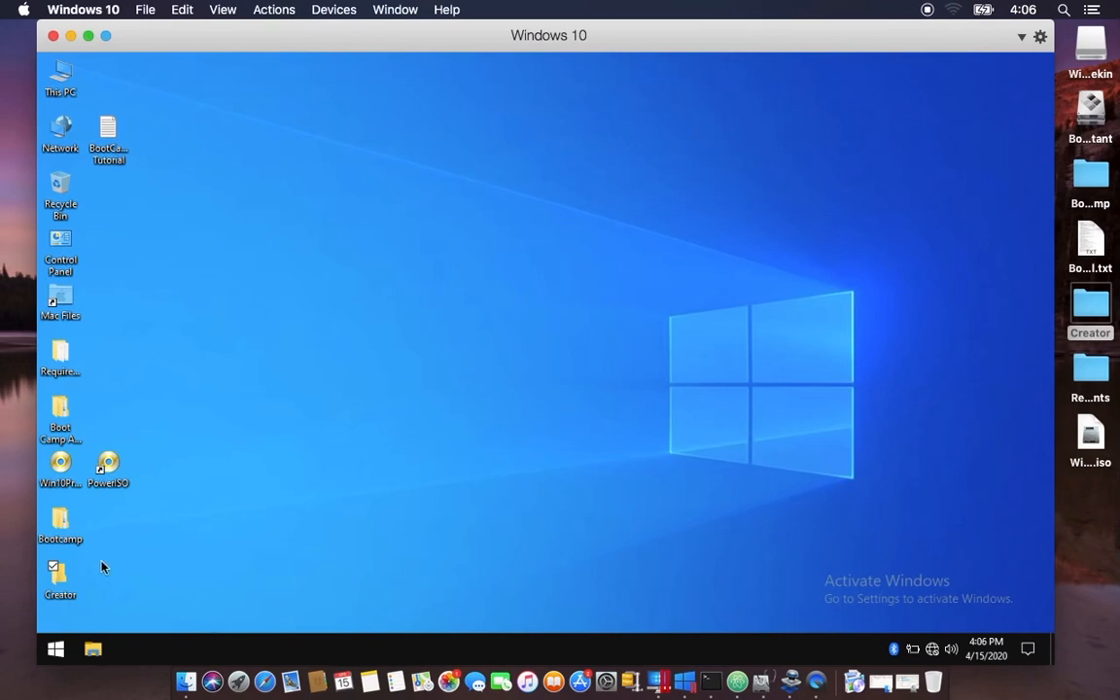
# Launch PowerISO in the Windows 10 virtual machine and continue unregistered
pyautogui.click(104, 463)
pyautogui.click(106, 464)
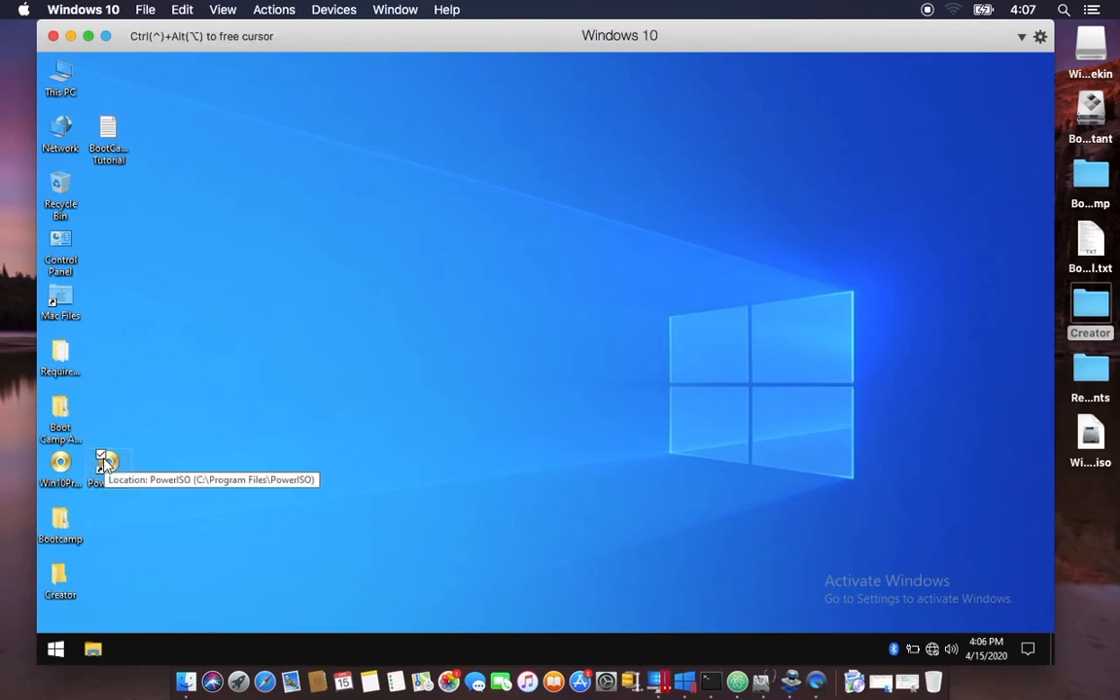
pyautogui.doubleClick(106, 463)
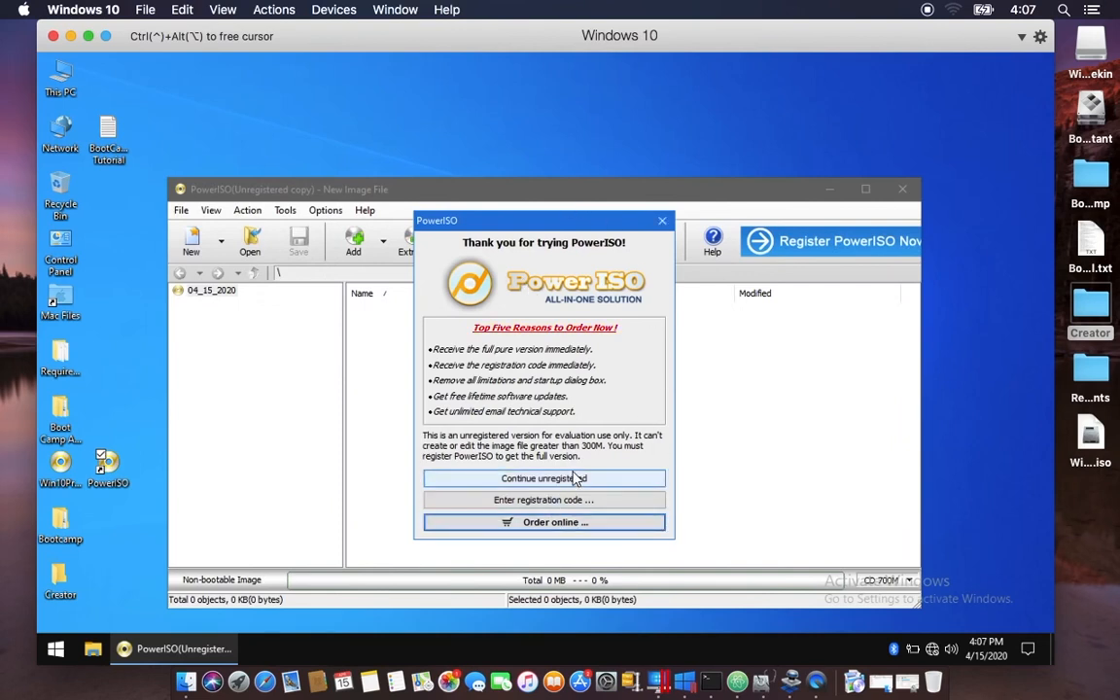
pyautogui.click(574, 480)
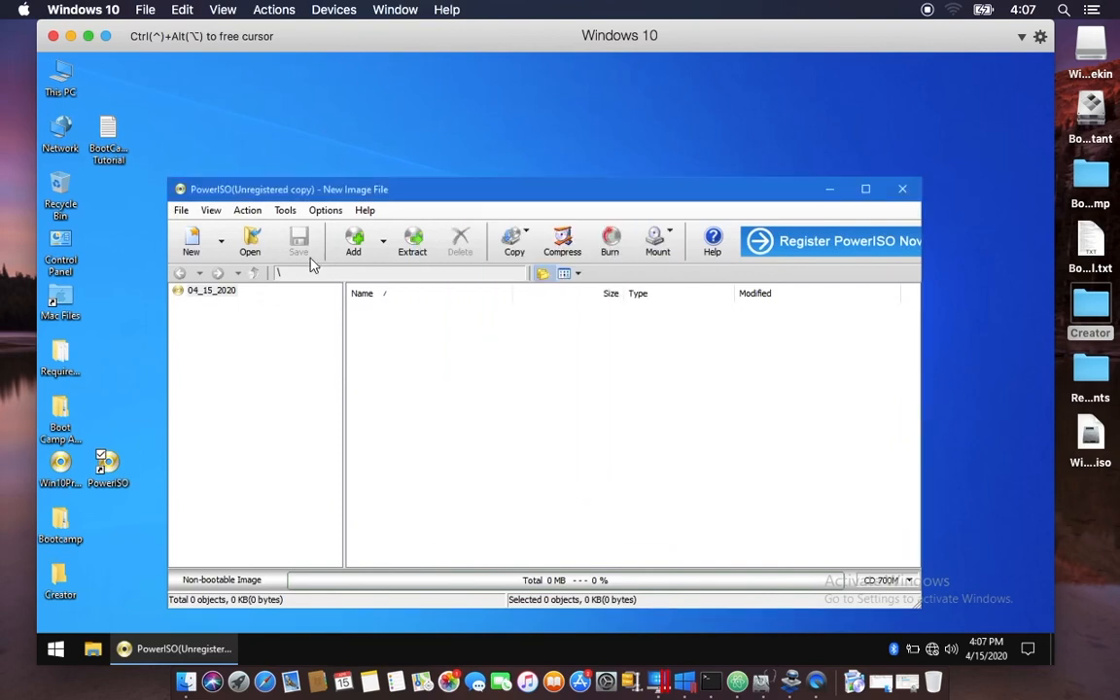
pyautogui.click(284, 211)
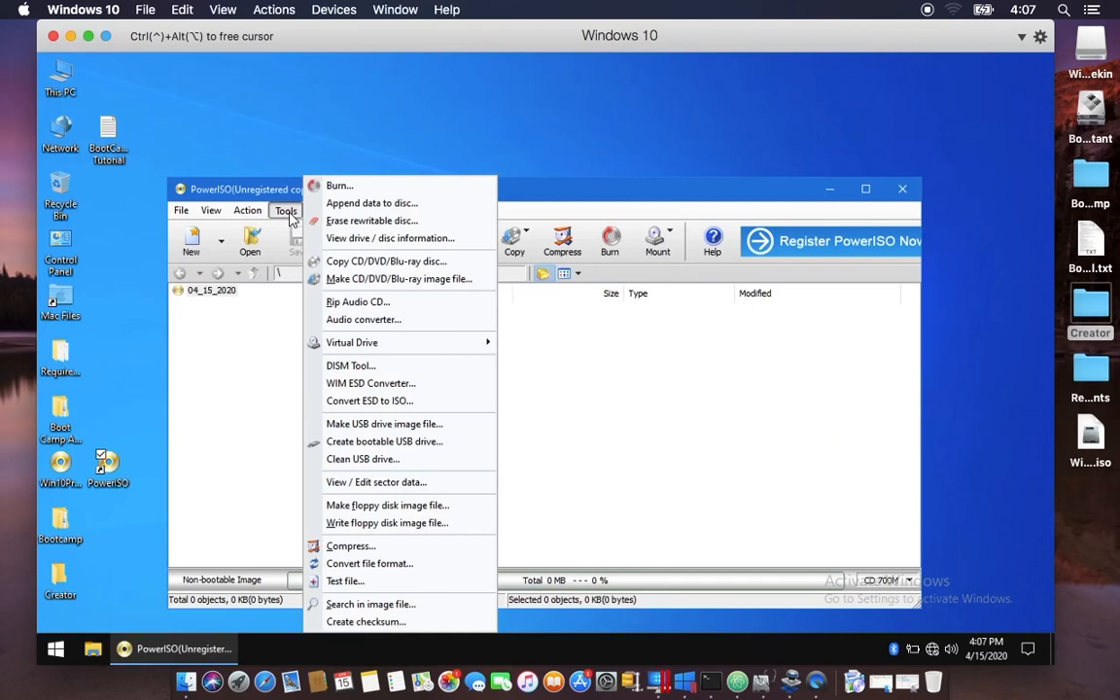
pyautogui.click(408, 401)
pyautogui.hotkey('ctrl', 'Right')
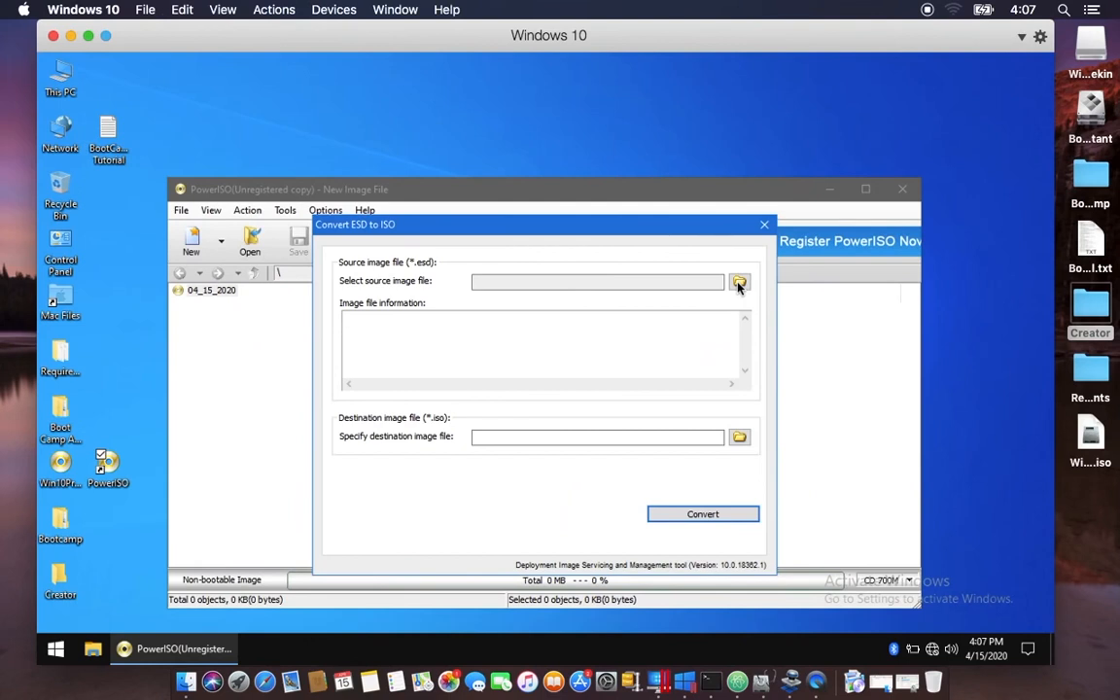
pyautogui.click(739, 284)
pyautogui.click(740, 283)
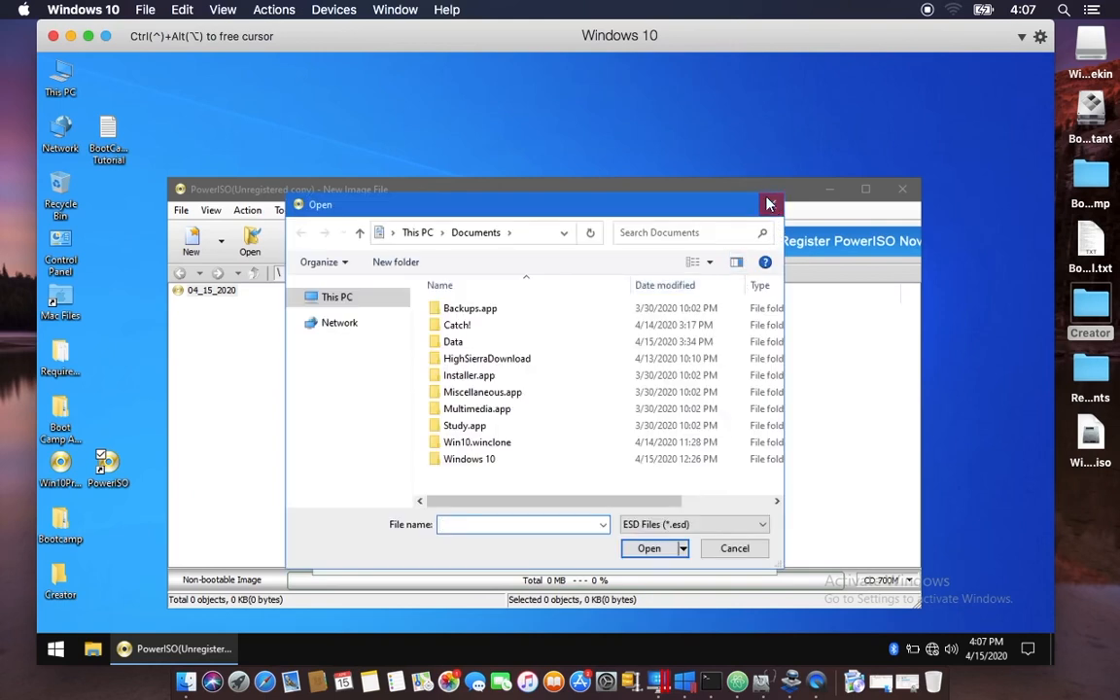
pyautogui.click(770, 204)
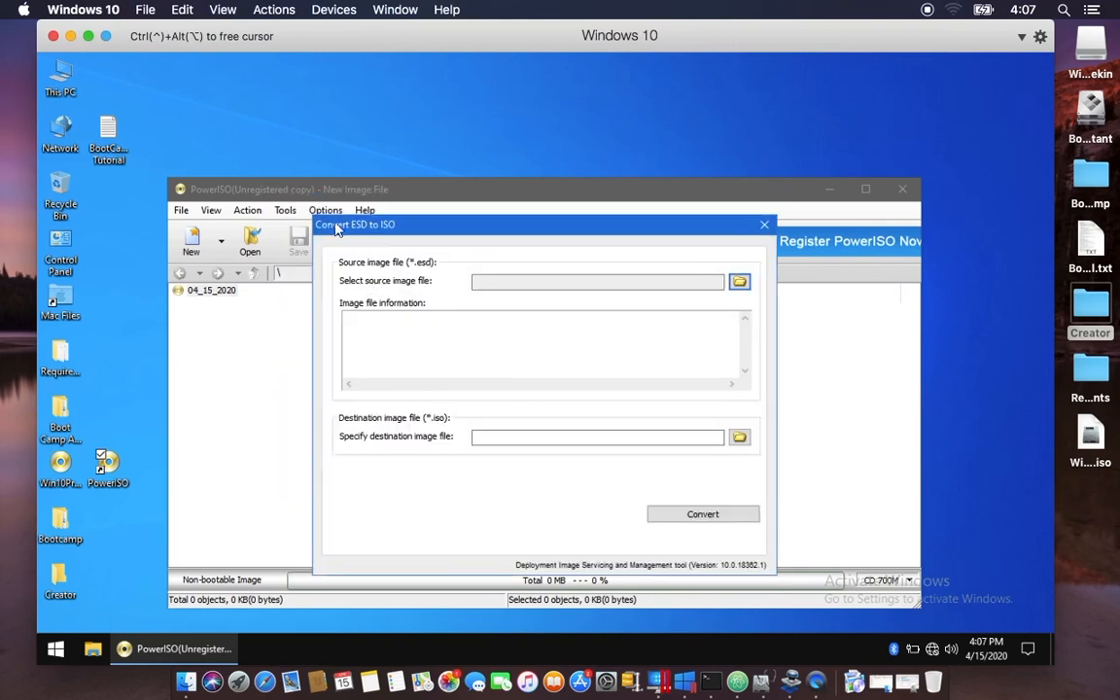
pyautogui.click(764, 225)
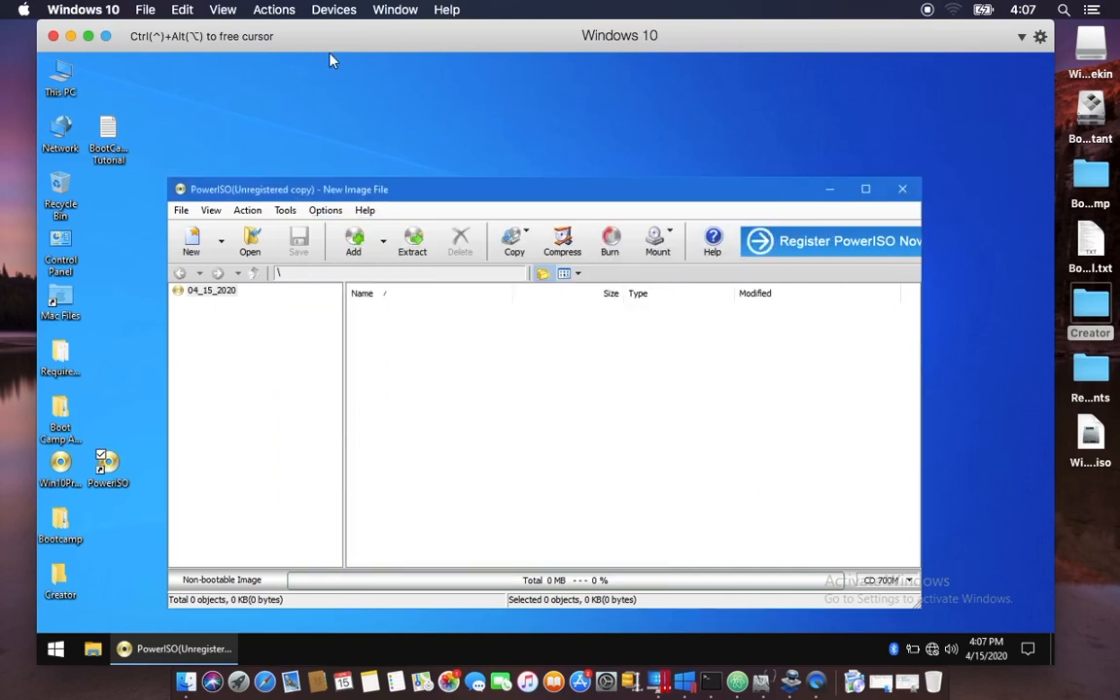
# Open PowerISO's WIM ESD Converter for converting an ESD image to WIM
pyautogui.click(284, 210)
pyautogui.moveTo(398, 354)
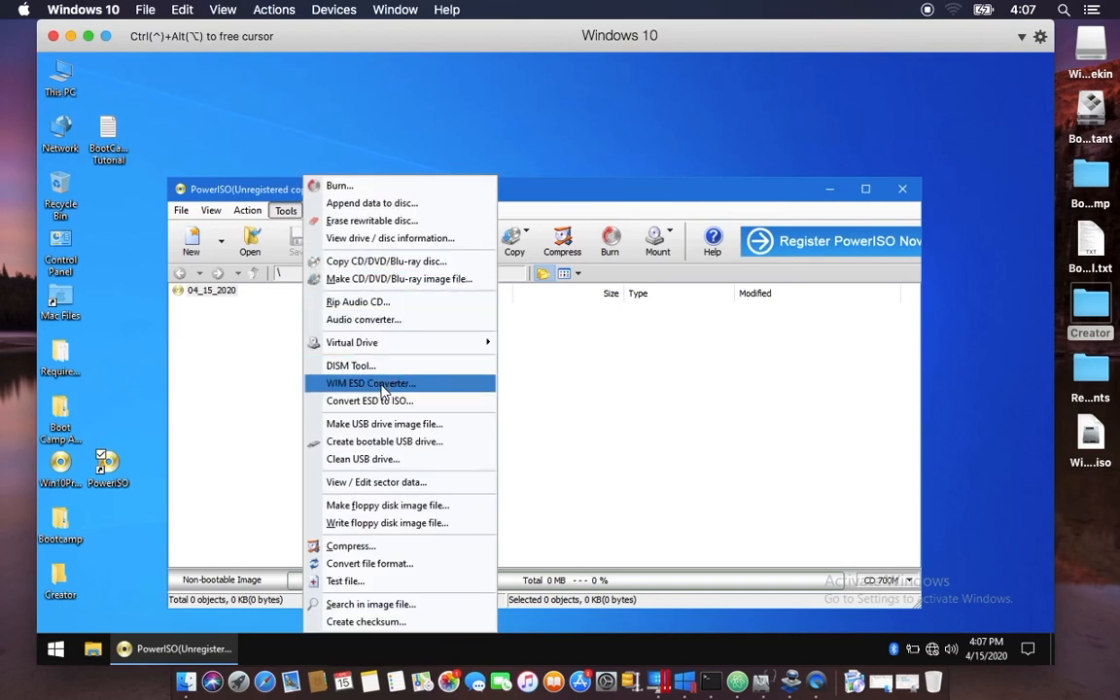
pyautogui.click(387, 387)
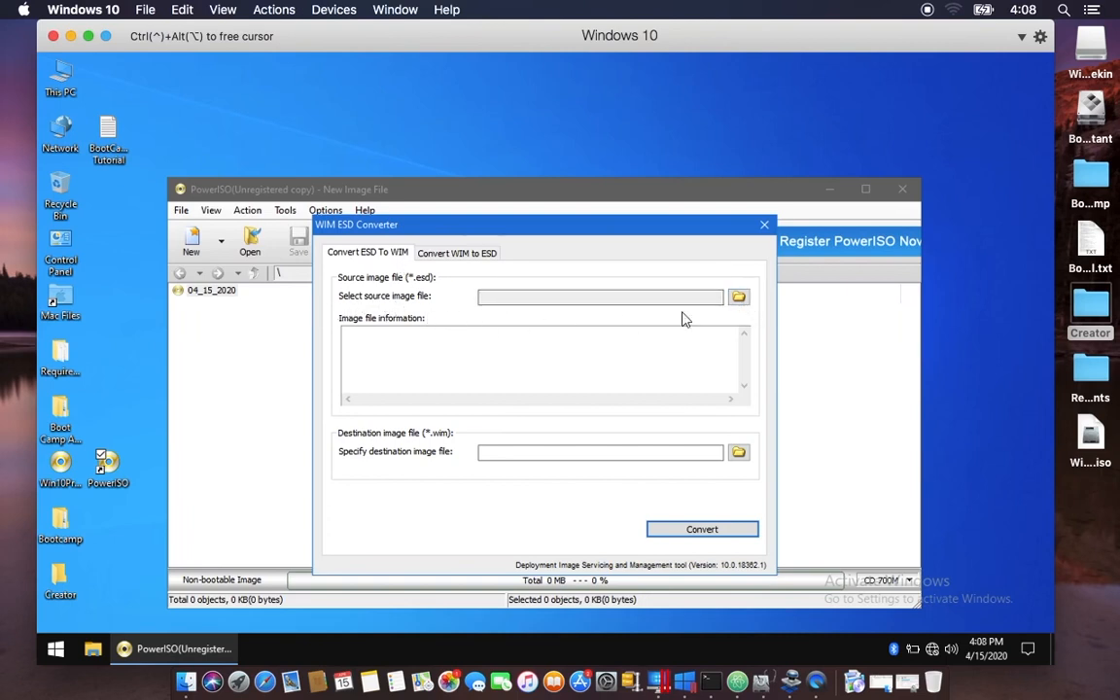
# Browse to install.esd in the desktop's Creator folder as the converter's source image, and cancel the selection
pyautogui.click(739, 296)
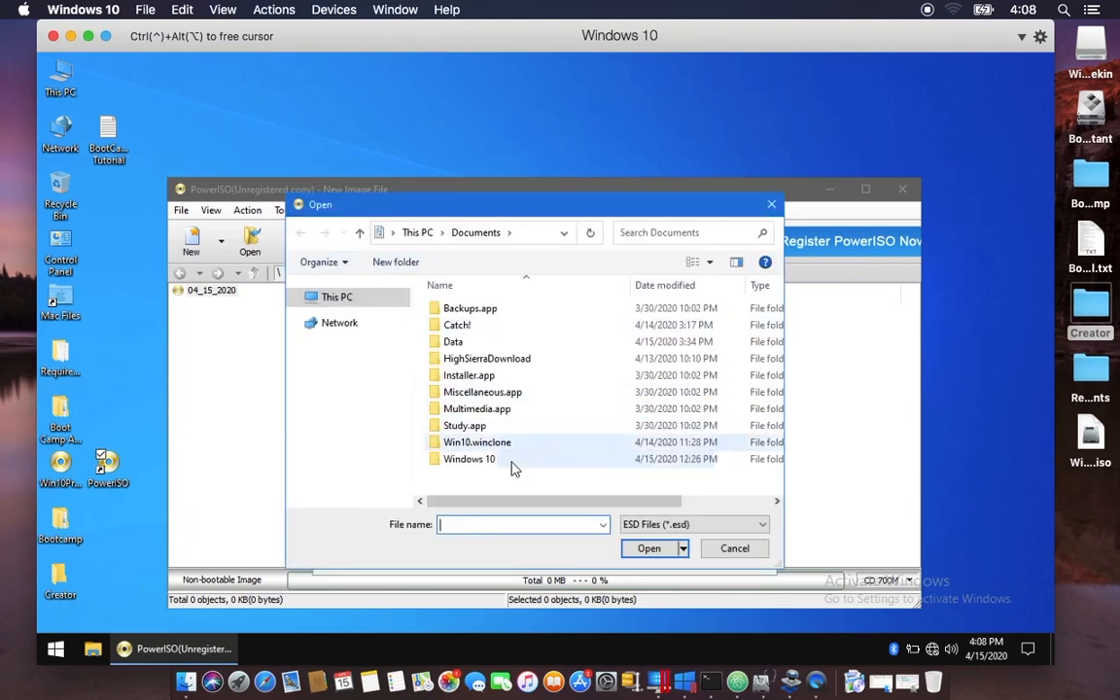
pyautogui.click(340, 299)
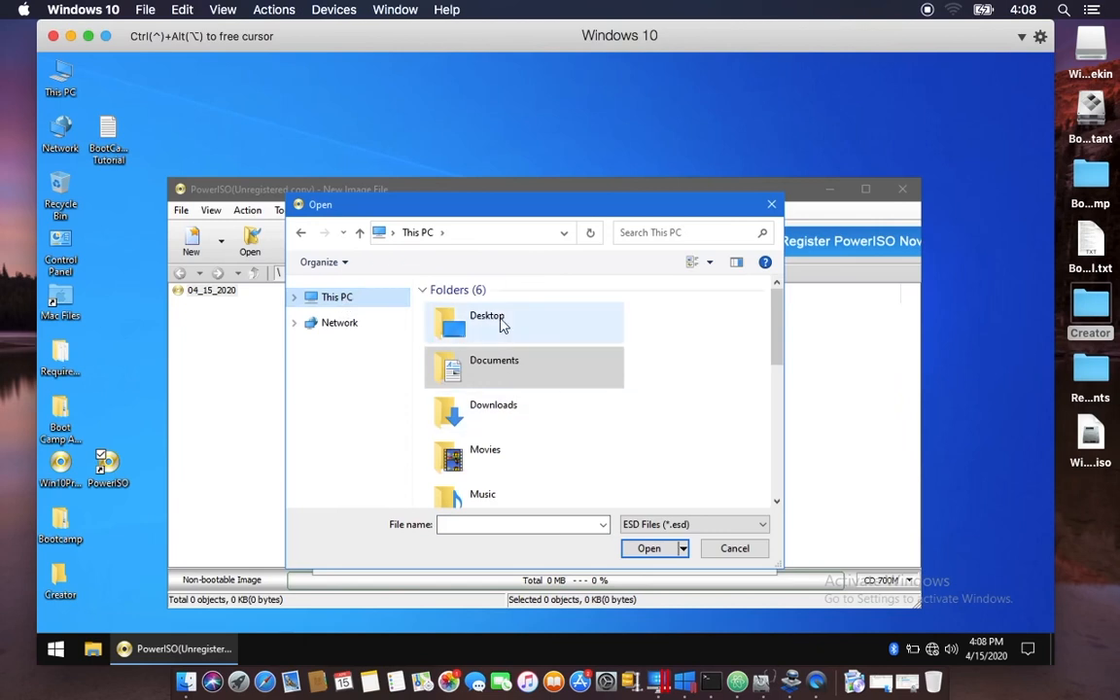
pyautogui.doubleClick(502, 325)
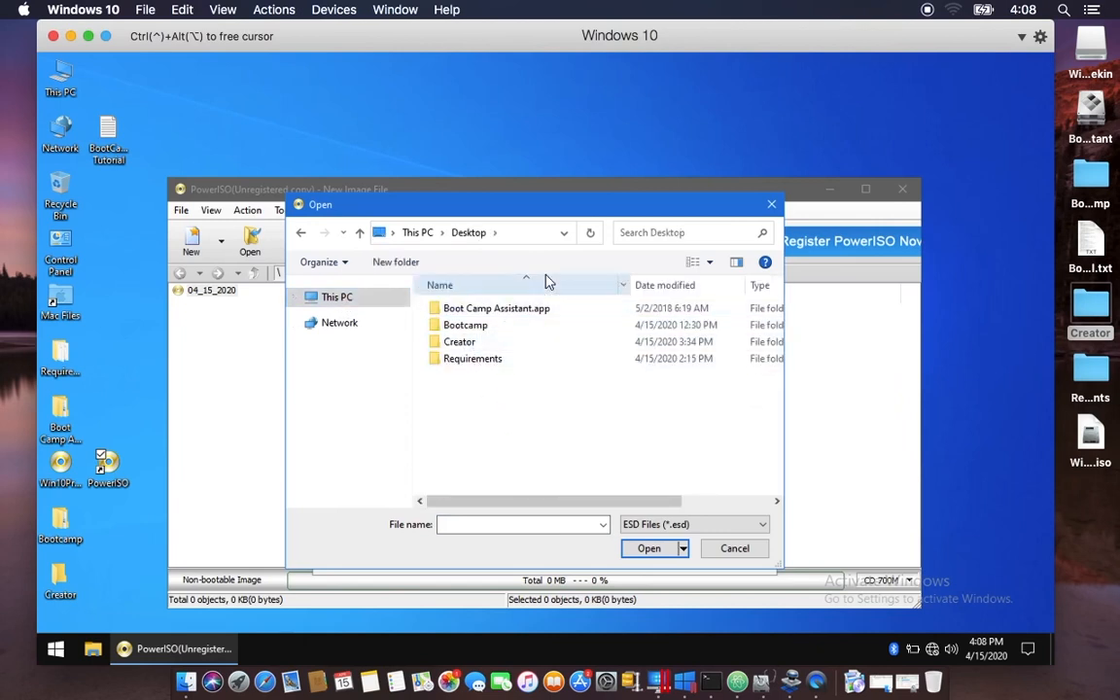
pyautogui.doubleClick(474, 346)
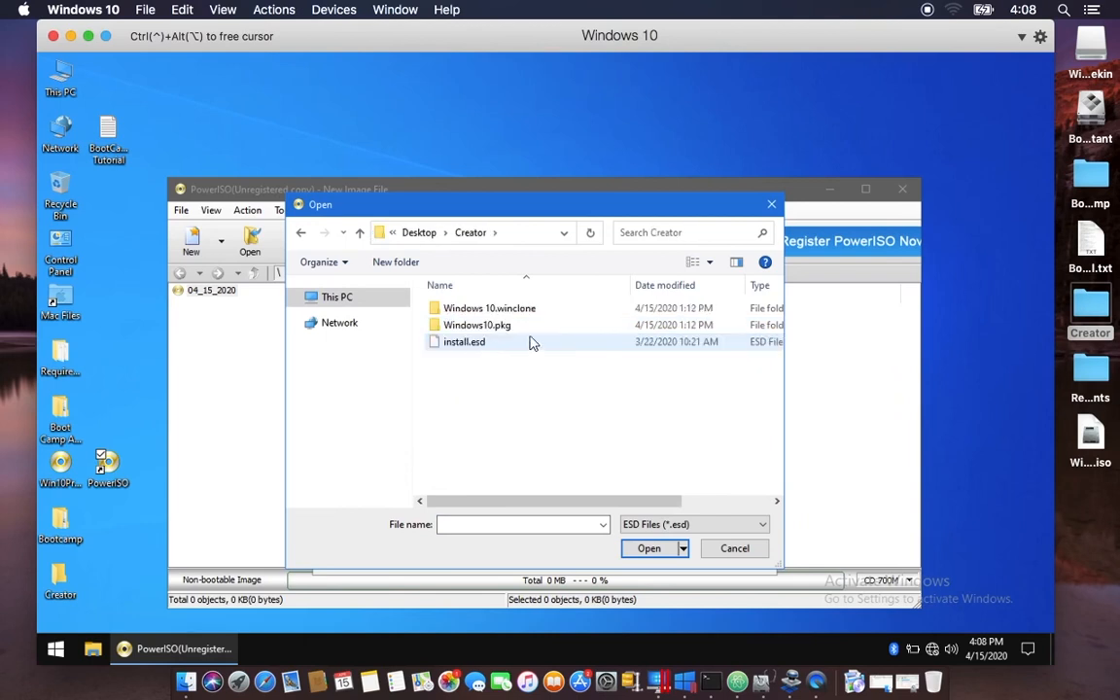
pyautogui.click(483, 345)
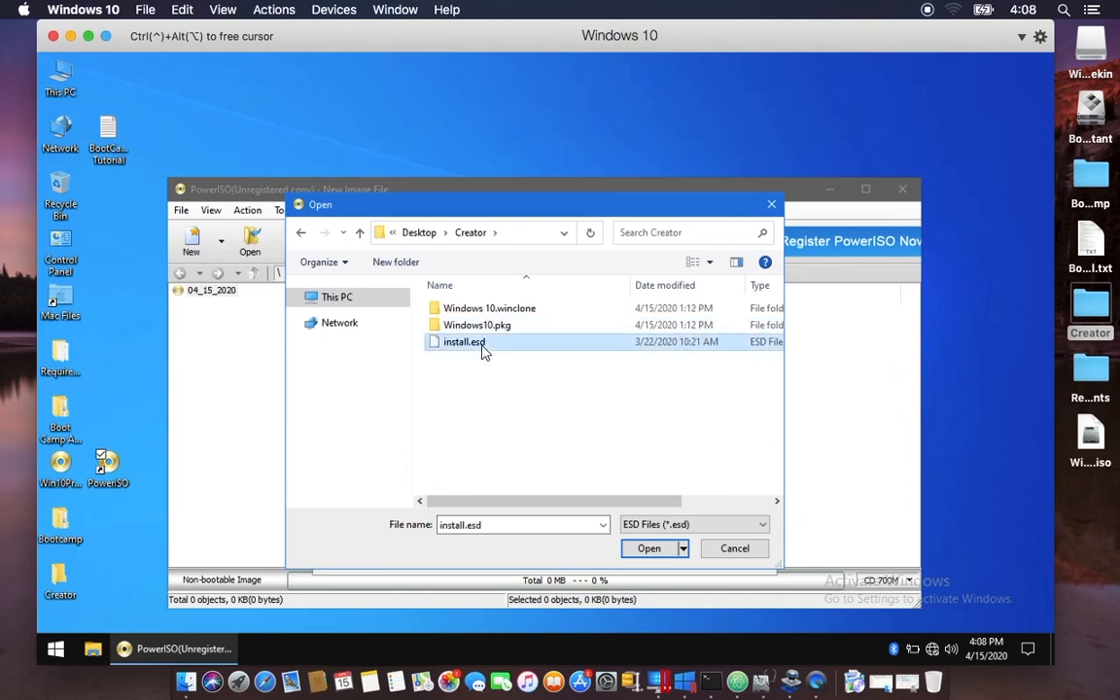
pyautogui.click(749, 548)
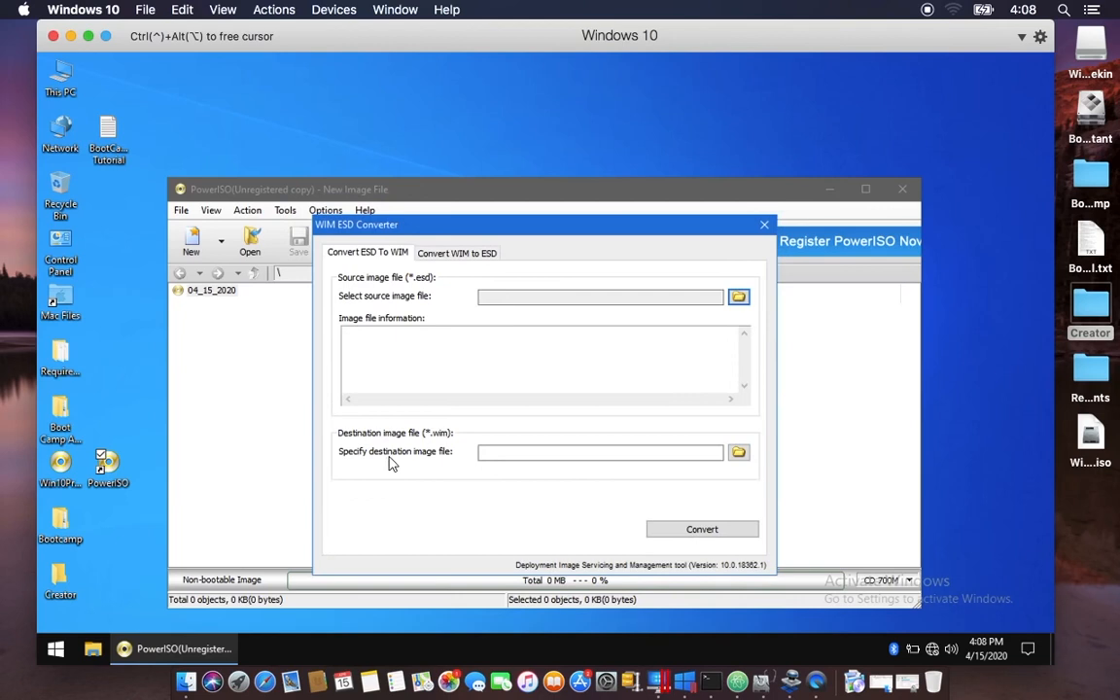
# Browse to the desktop's Creator folder for the converter's destination WIM image, cancel the selection, and close the WIM ESD Converter
pyautogui.click(737, 453)
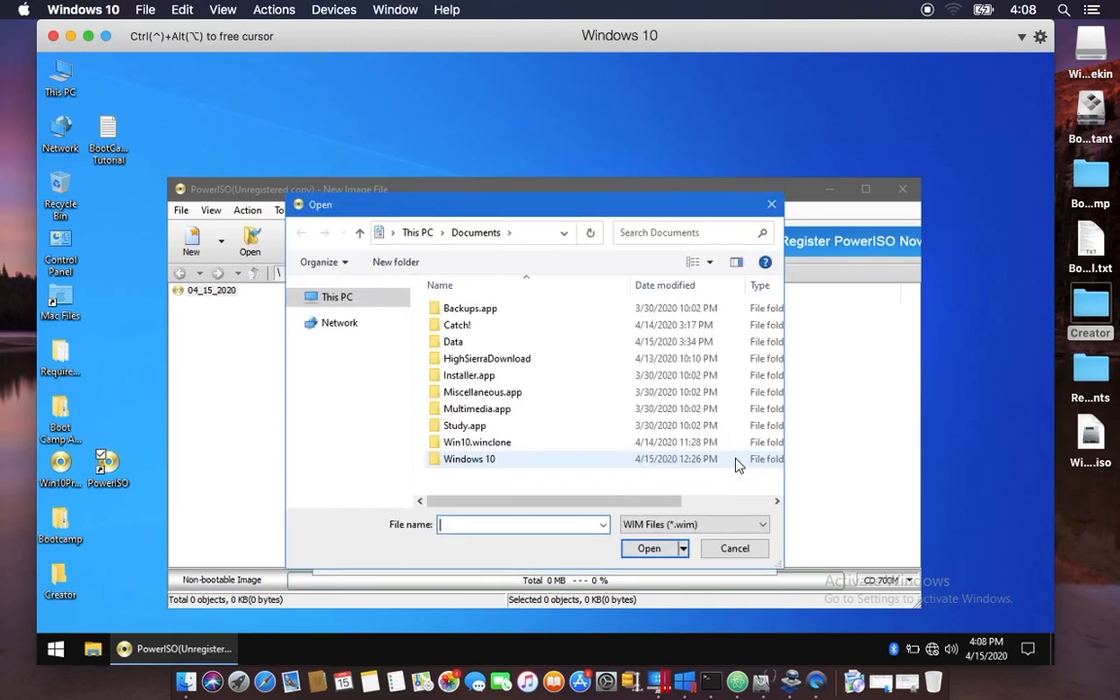
pyautogui.click(359, 295)
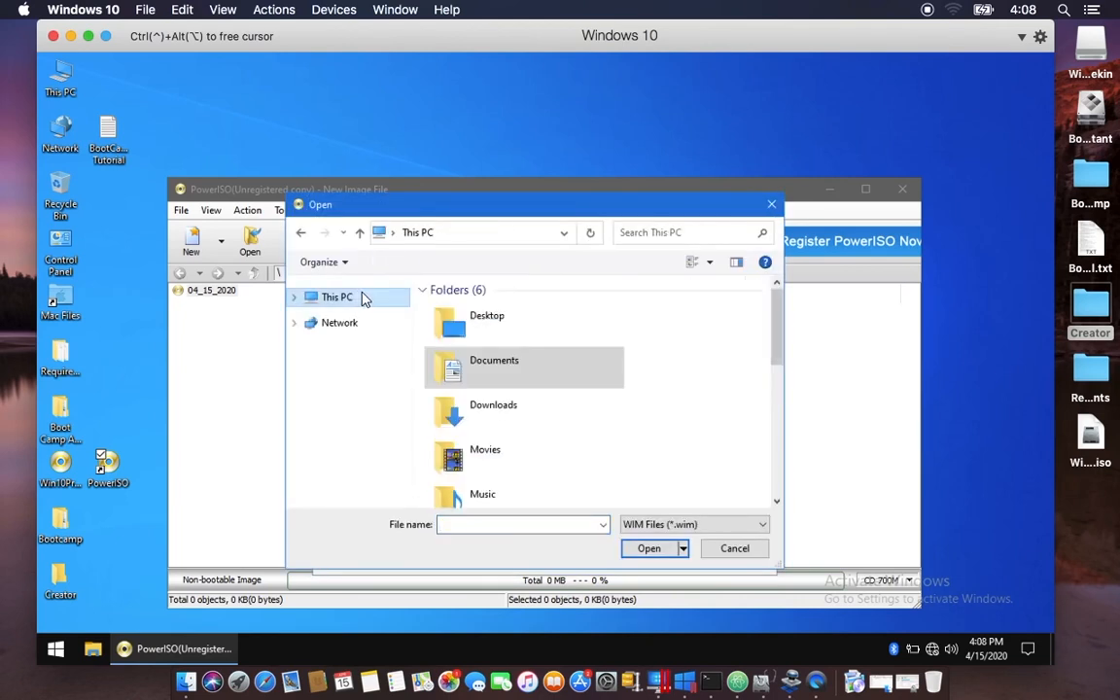
pyautogui.click(502, 331)
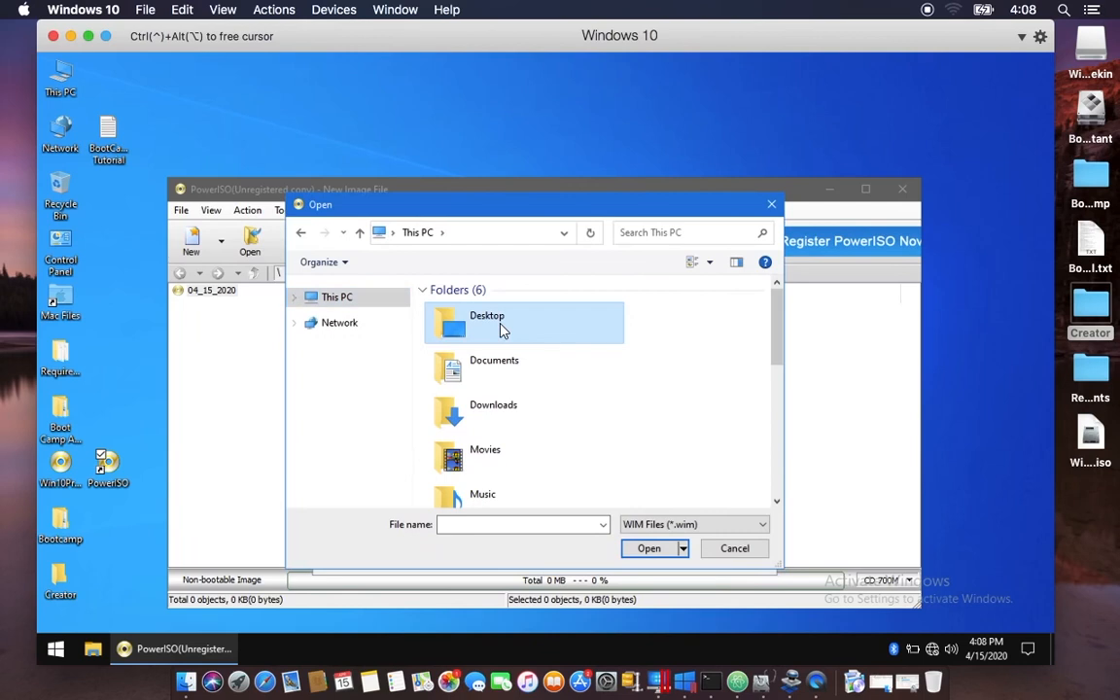
pyautogui.doubleClick(502, 331)
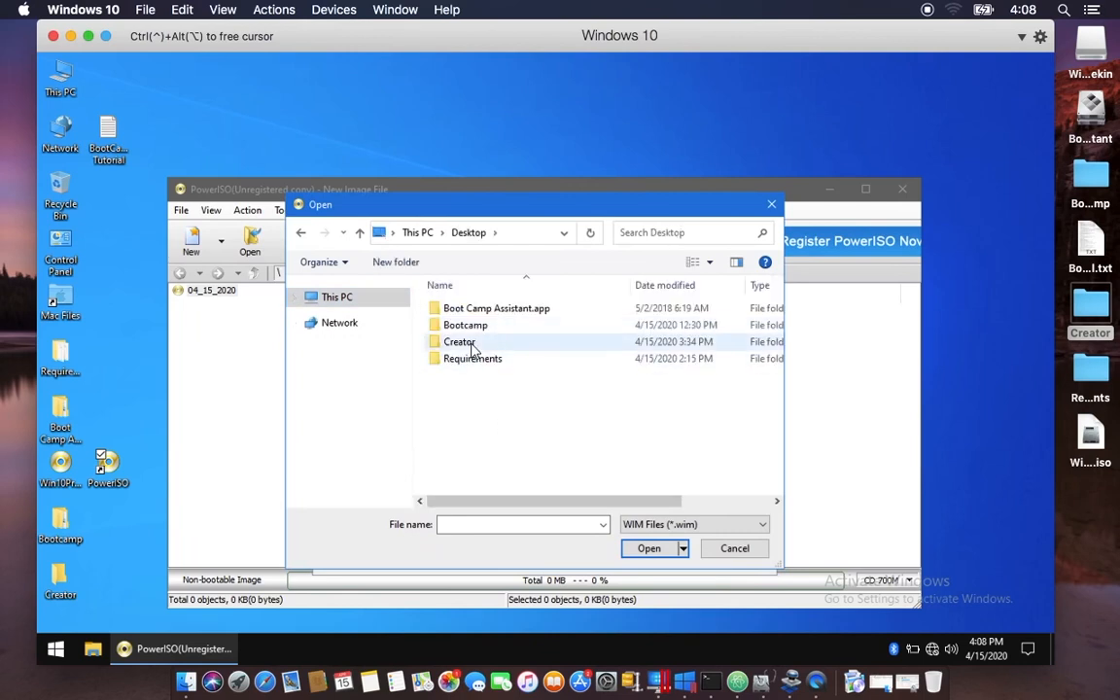
pyautogui.click(473, 348)
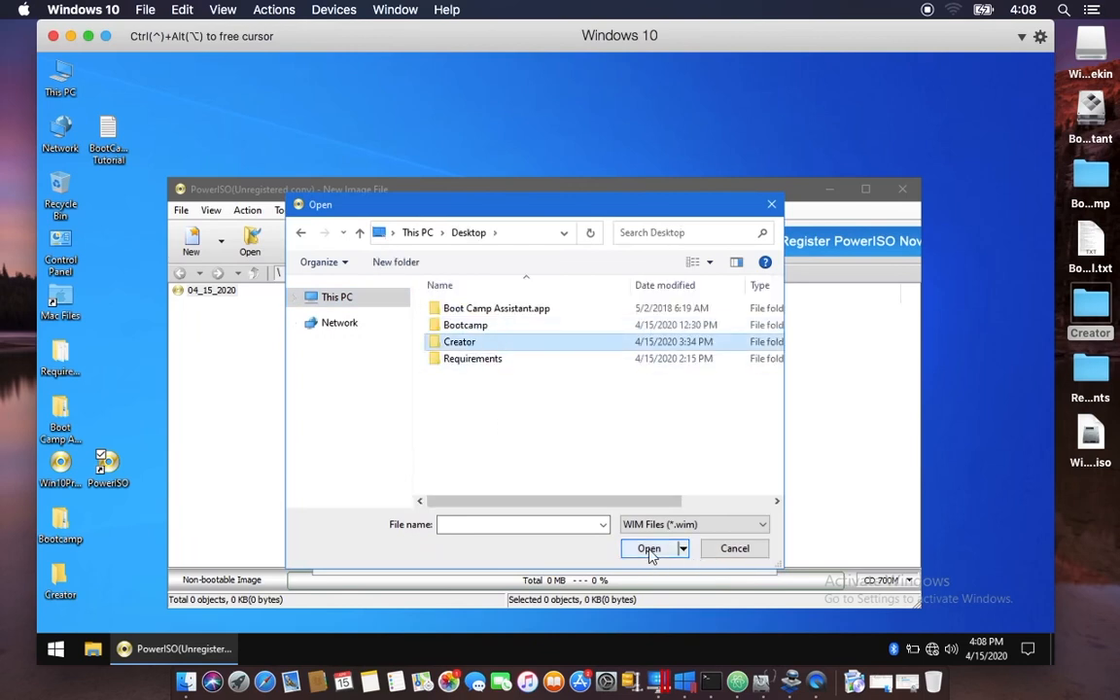
pyautogui.click(735, 549)
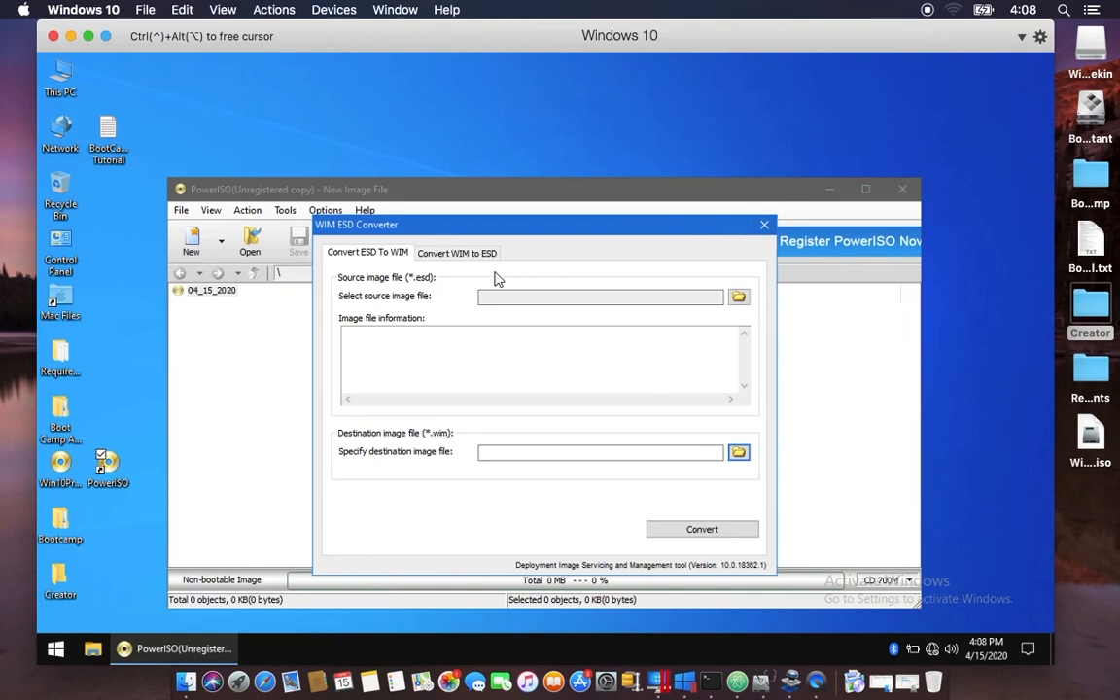
pyautogui.click(764, 226)
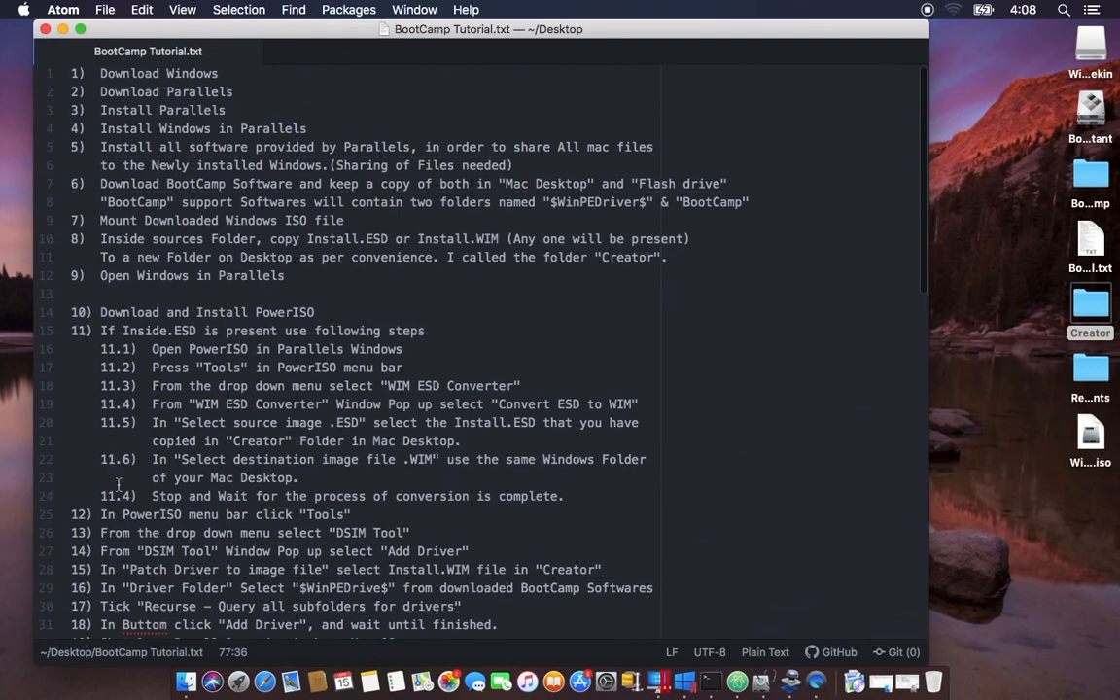
# Review the driver-patching steps in the BootCamp Tutorial notes and open the Add driver page of PowerISO's DISM Tool
pyautogui.scroll(-3, 141, 504)
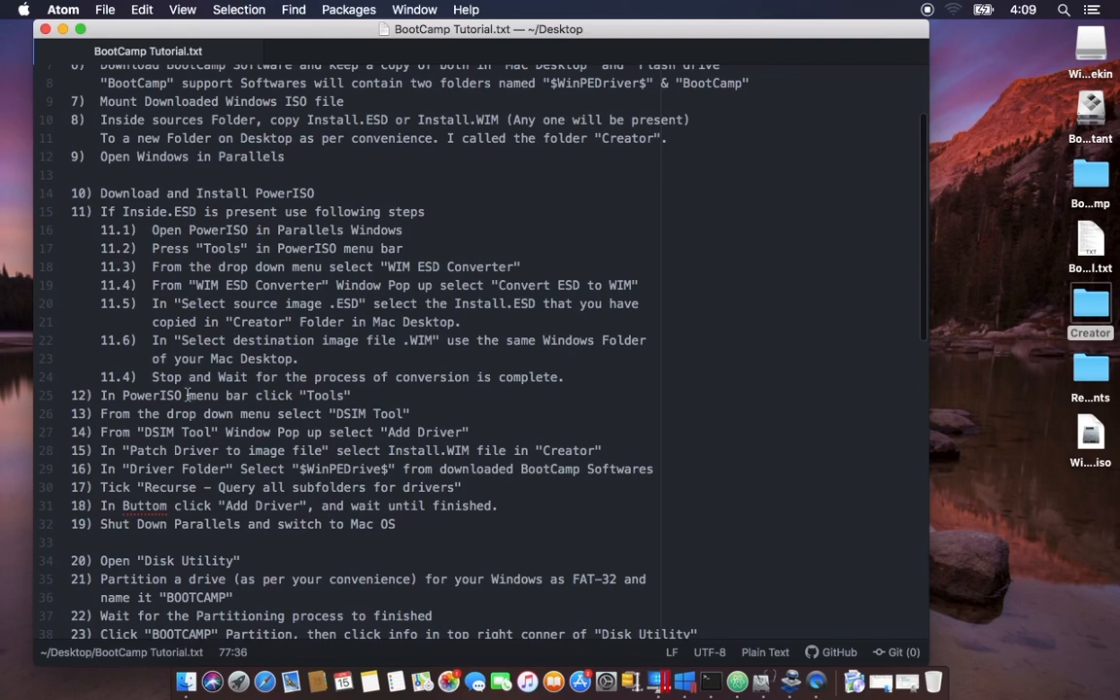
pyautogui.hotkey('ctrl', 'Left')
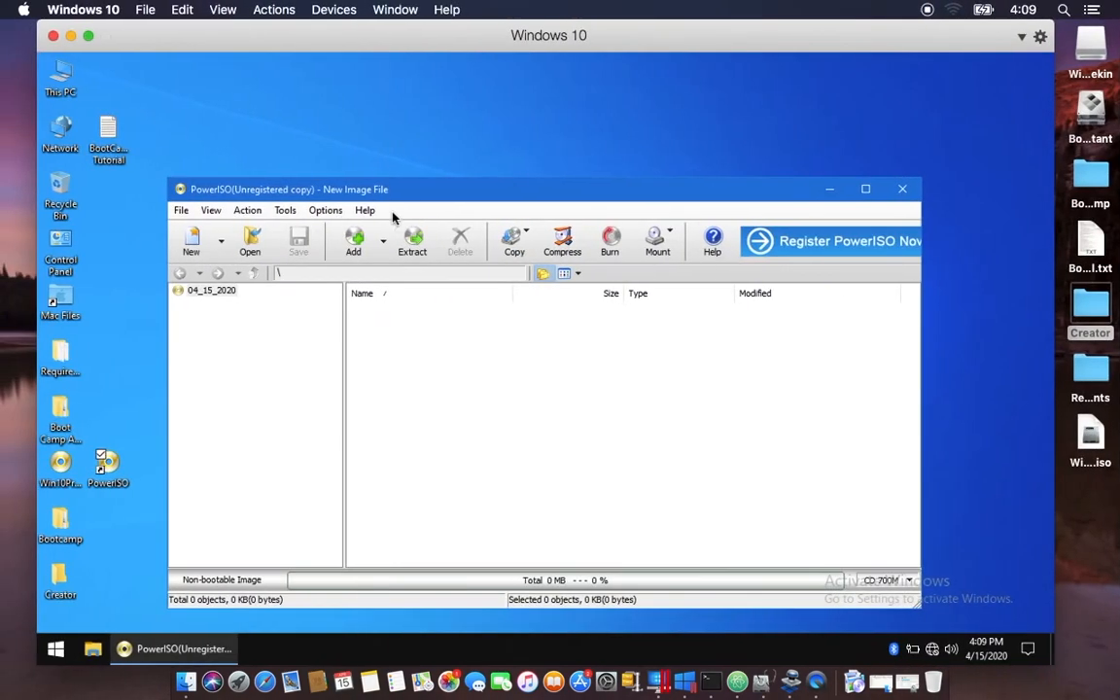
pyautogui.click(286, 211)
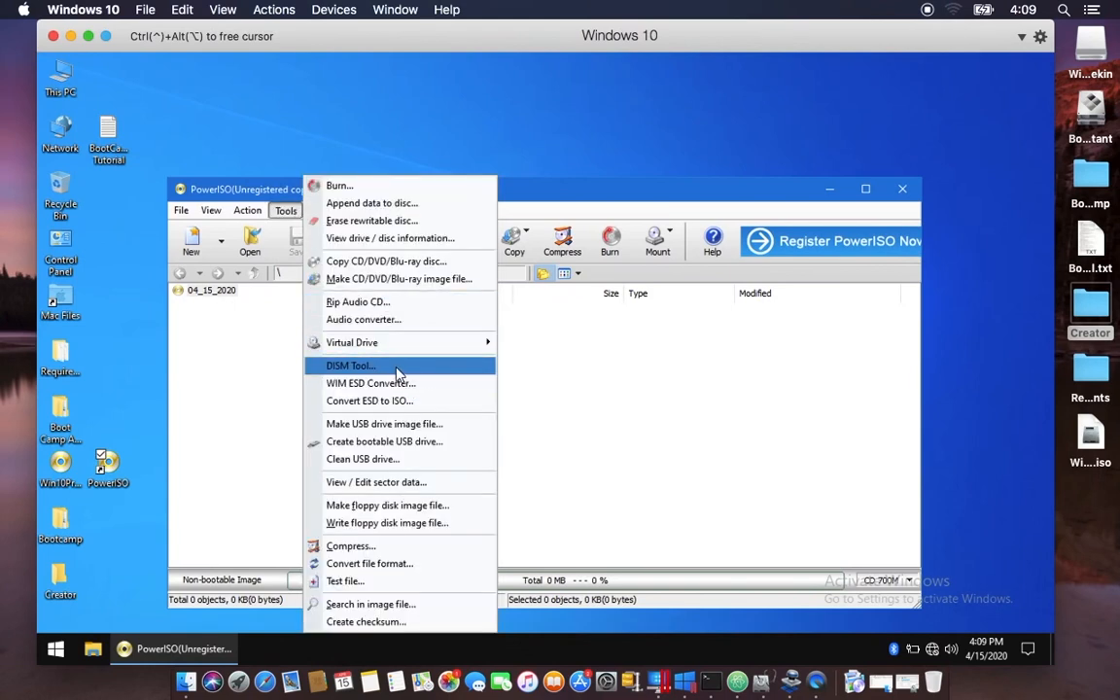
pyautogui.click(345, 373)
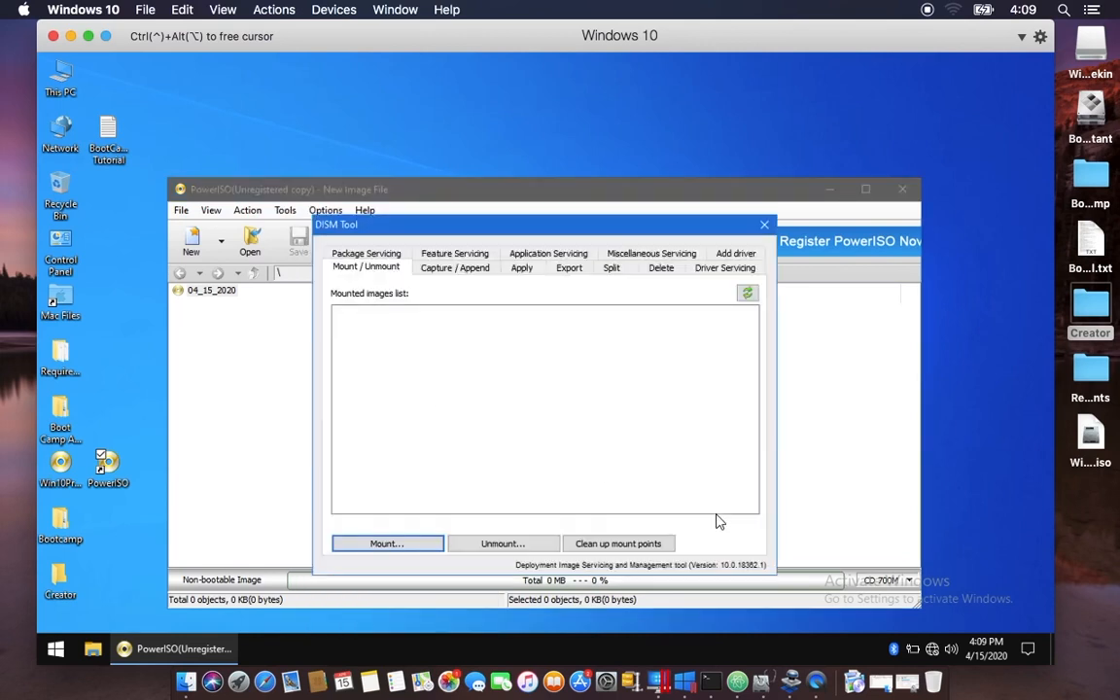
pyautogui.click(736, 255)
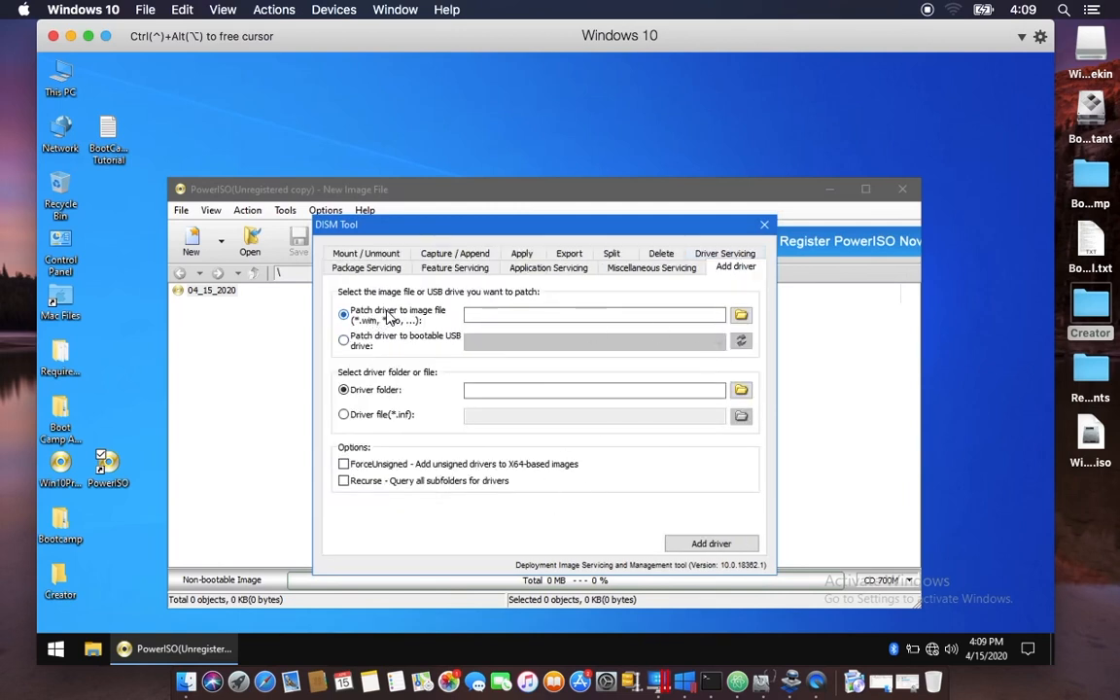
# Browse to install.wim in the desktop's Creator folder as the image file to patch, and cancel the selection
pyautogui.click(742, 316)
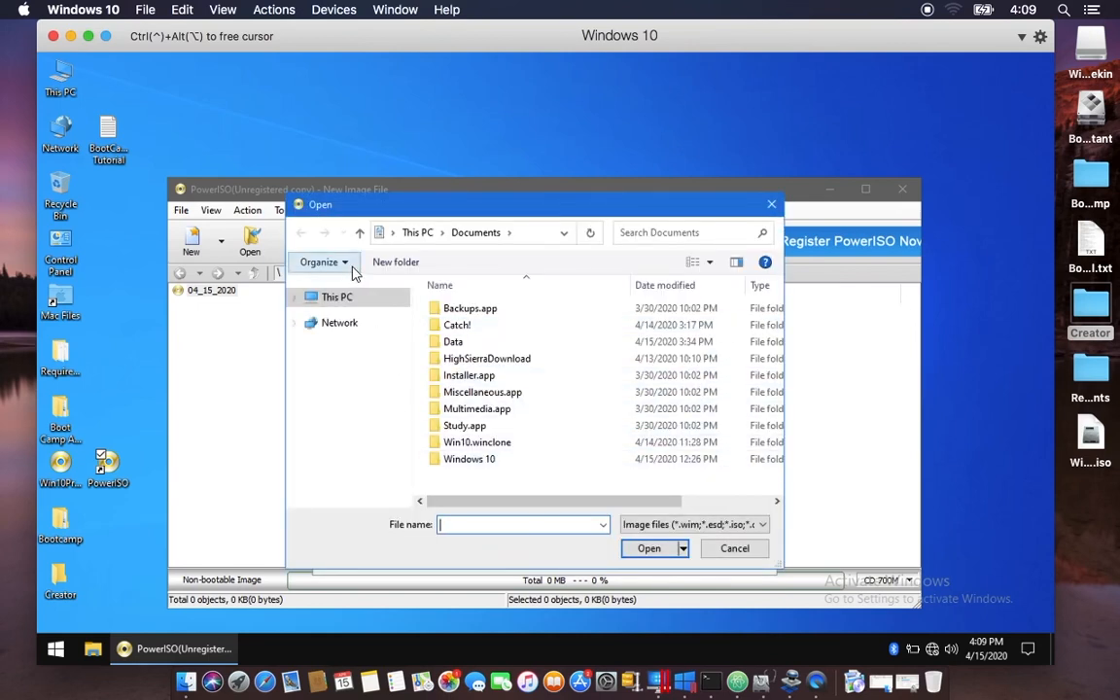
pyautogui.click(346, 299)
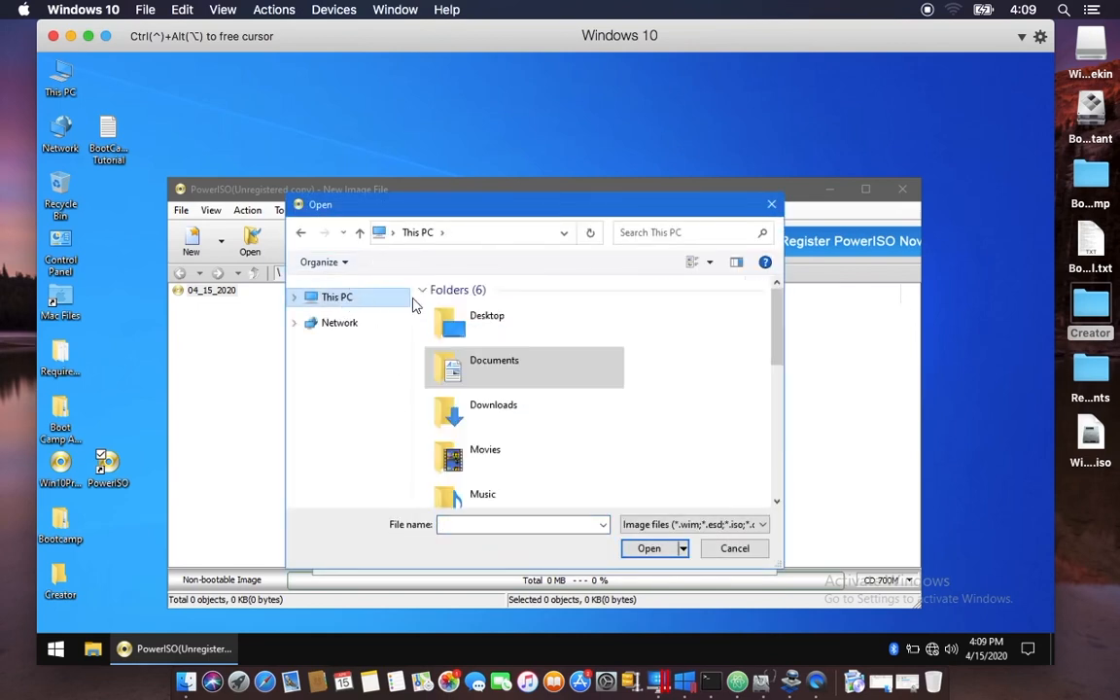
pyautogui.doubleClick(491, 332)
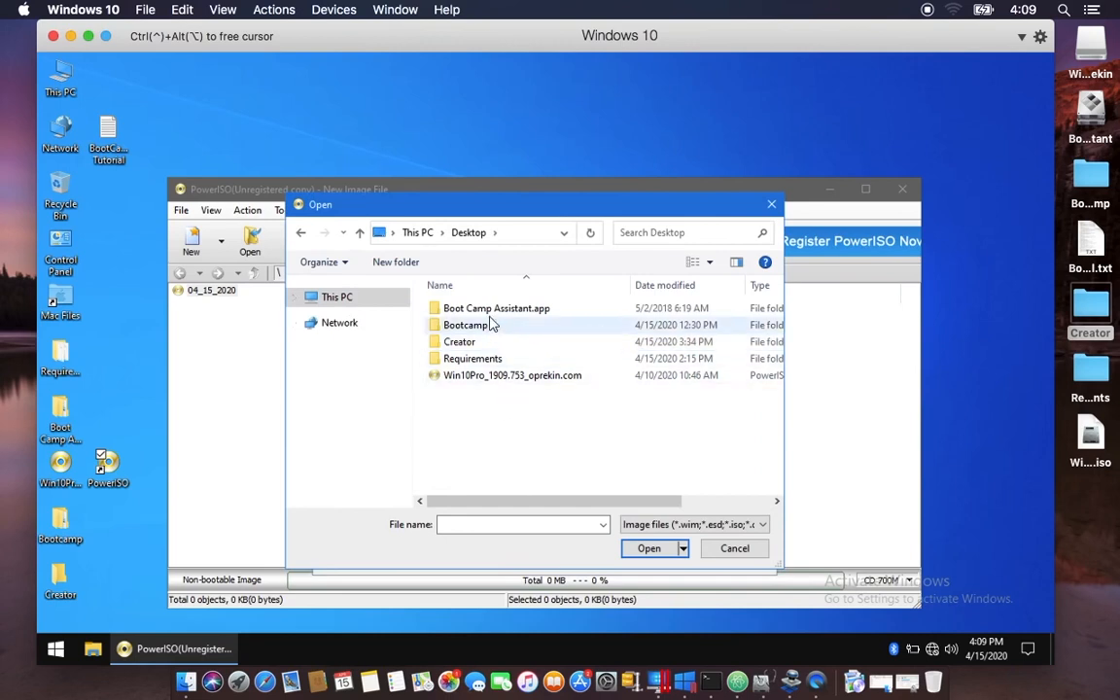
pyautogui.click(481, 345)
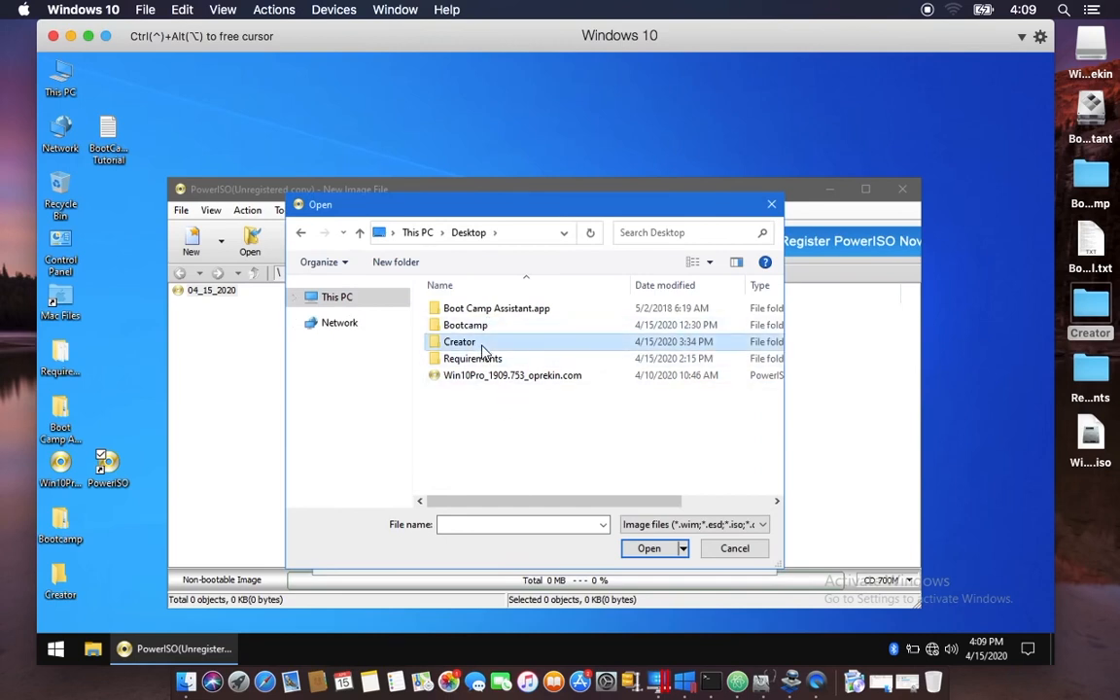
pyautogui.doubleClick(481, 346)
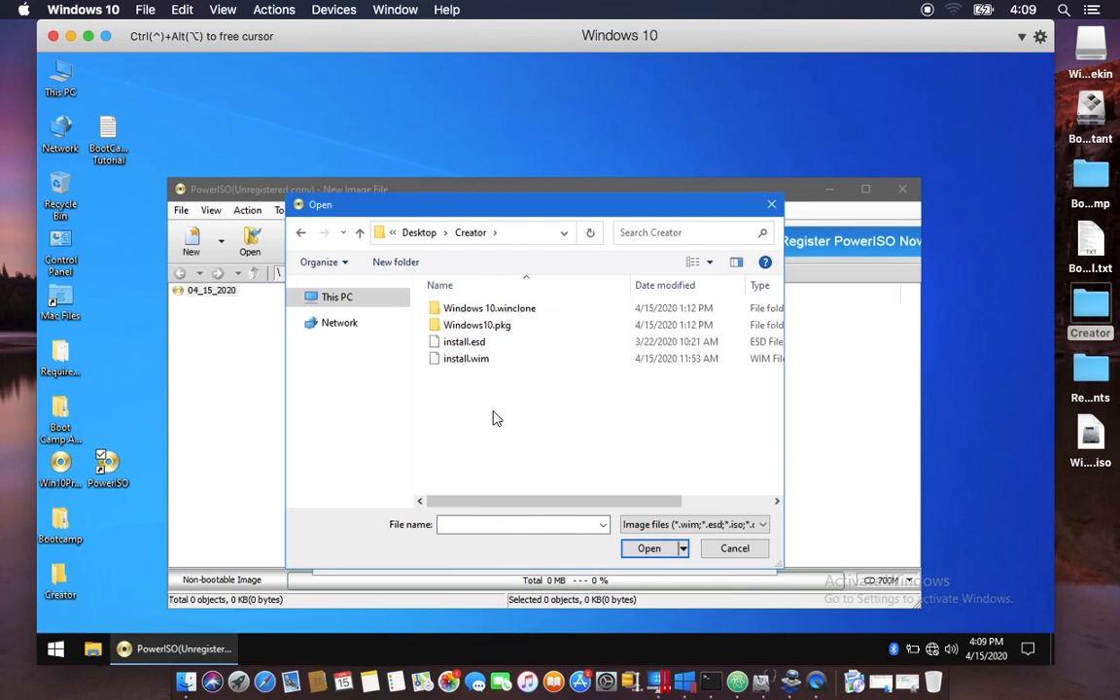
pyautogui.click(479, 360)
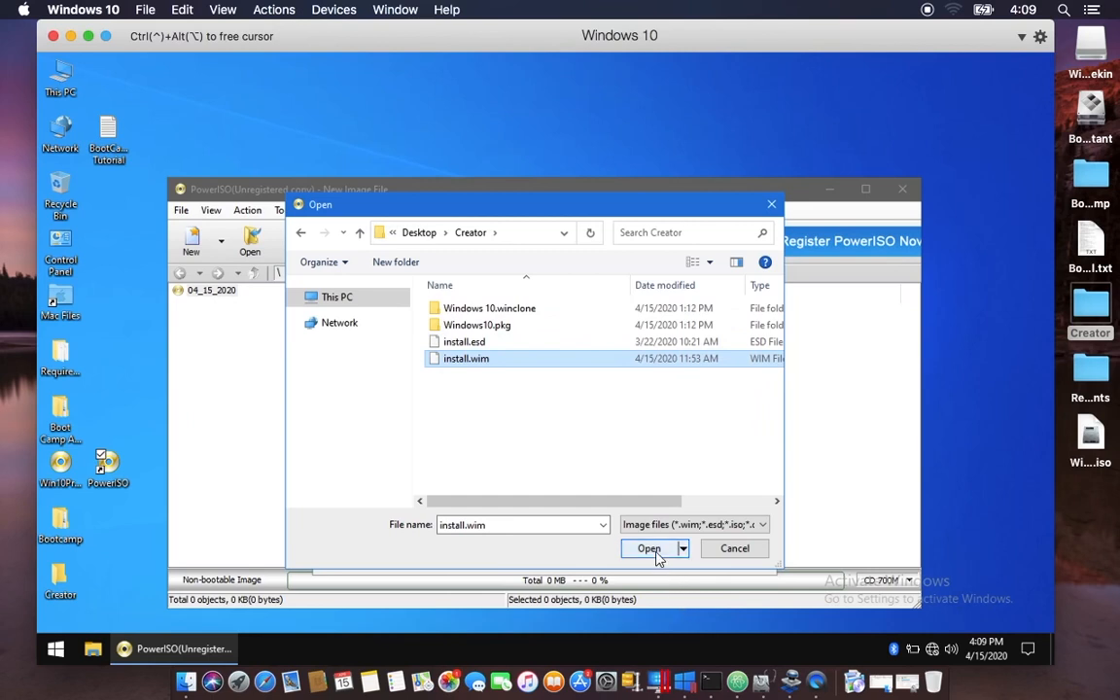
pyautogui.click(753, 548)
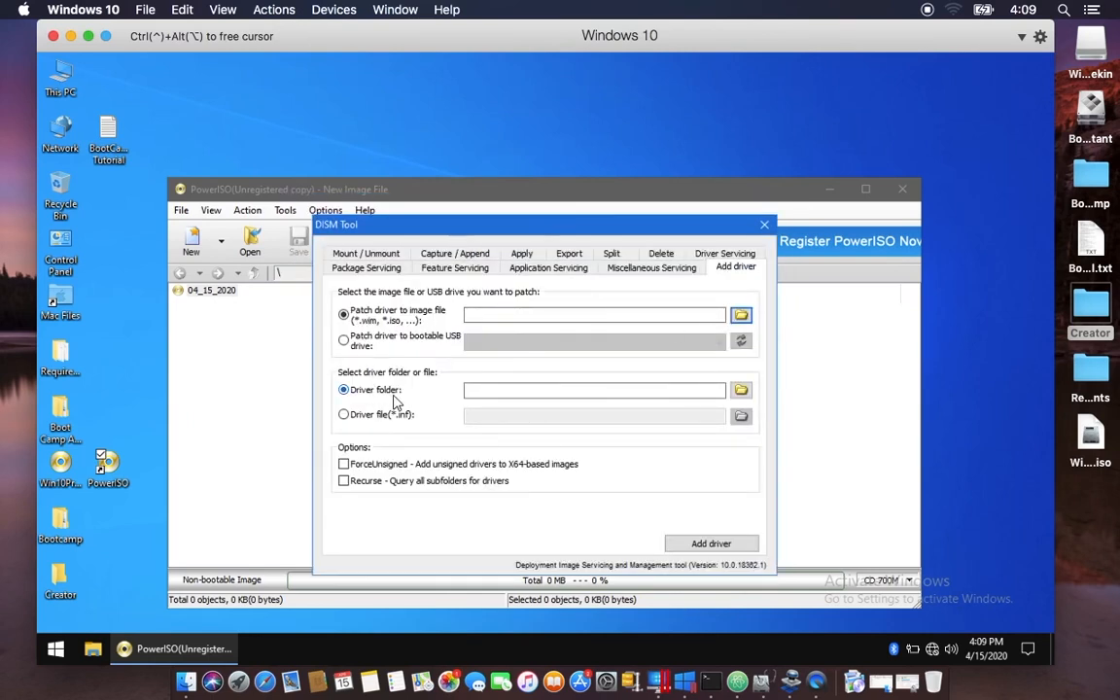
# Browse to $WinPEDriver$ in the desktop's Bootcamp folder as the driver folder, and cancel the selection
pyautogui.click(741, 390)
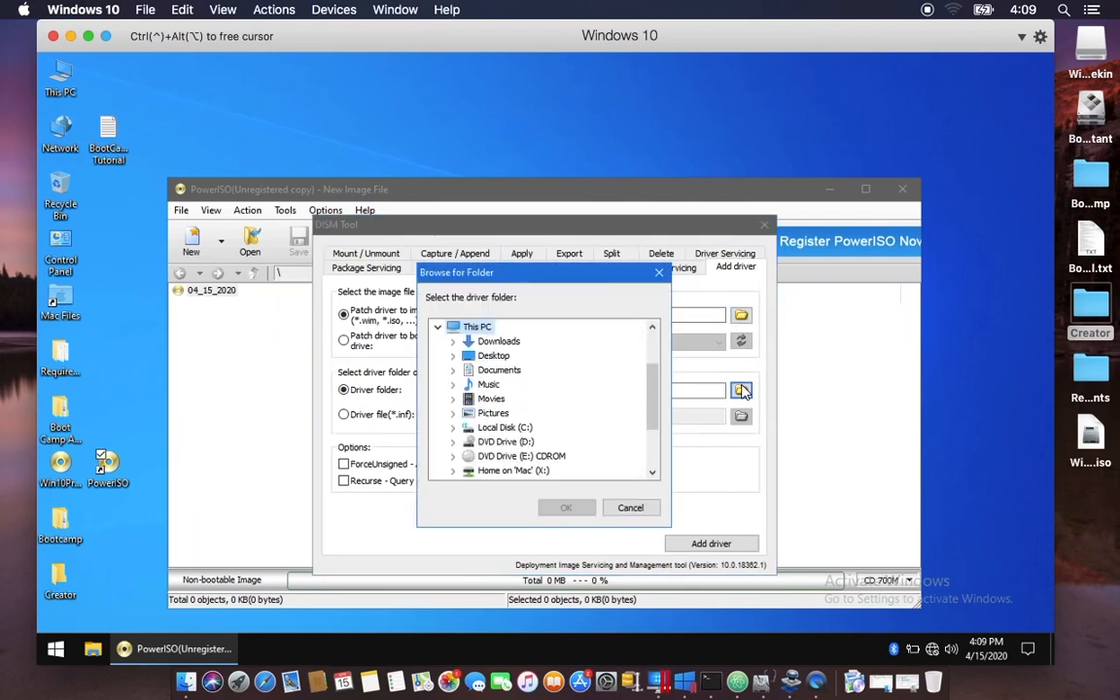
pyautogui.click(493, 355)
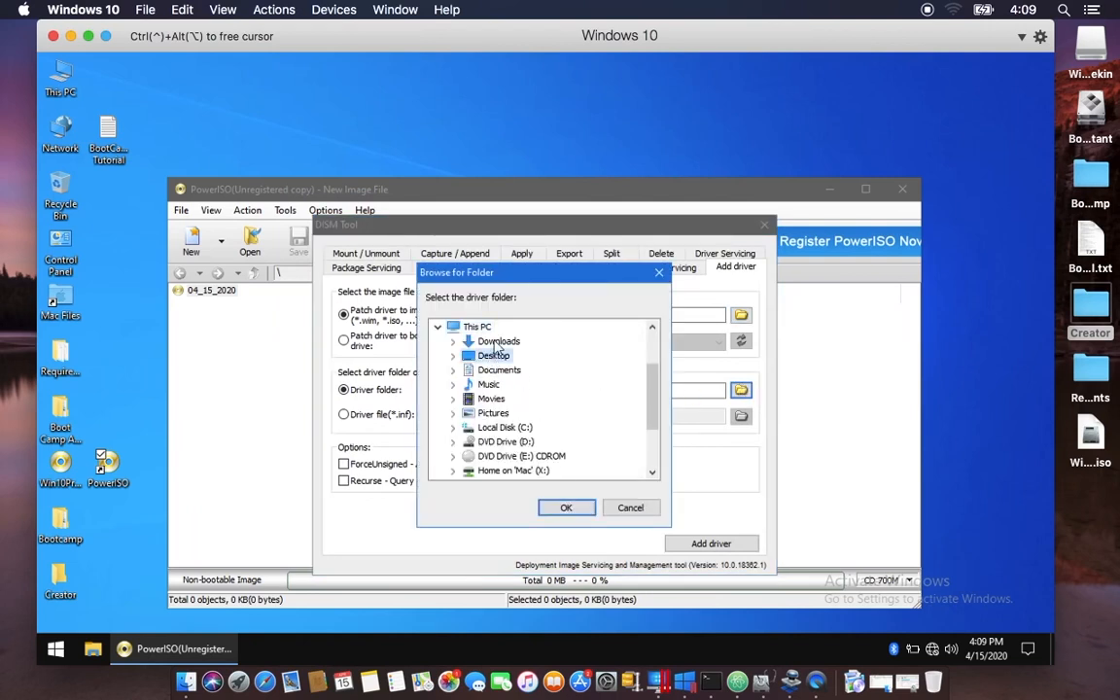
pyautogui.click(452, 356)
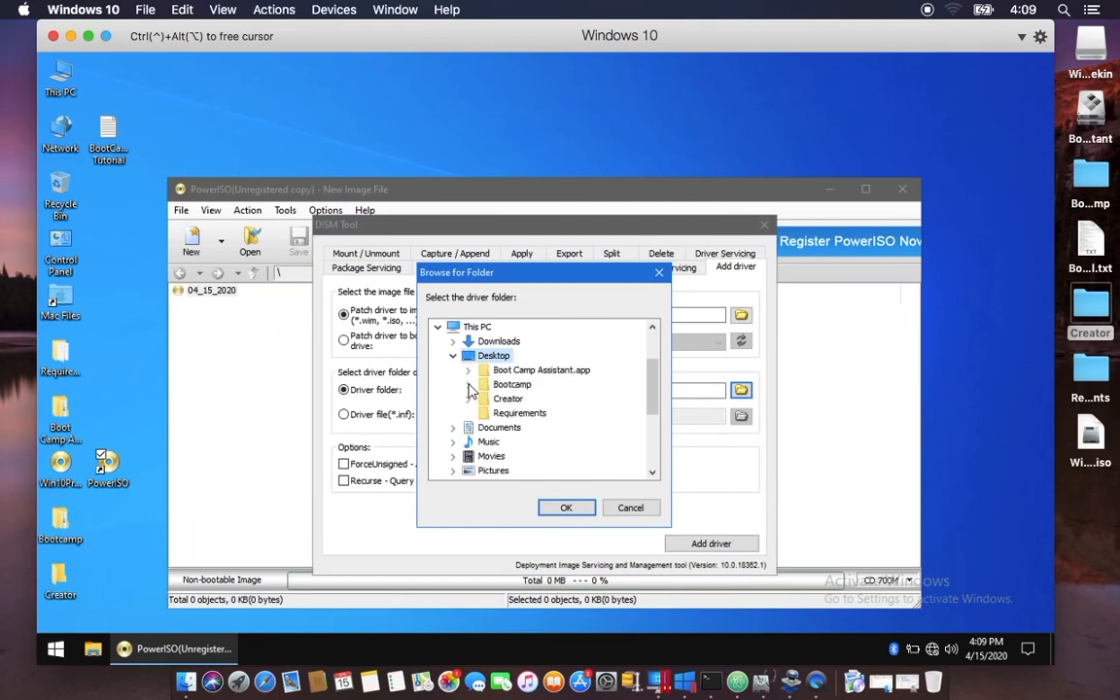
pyautogui.click(469, 385)
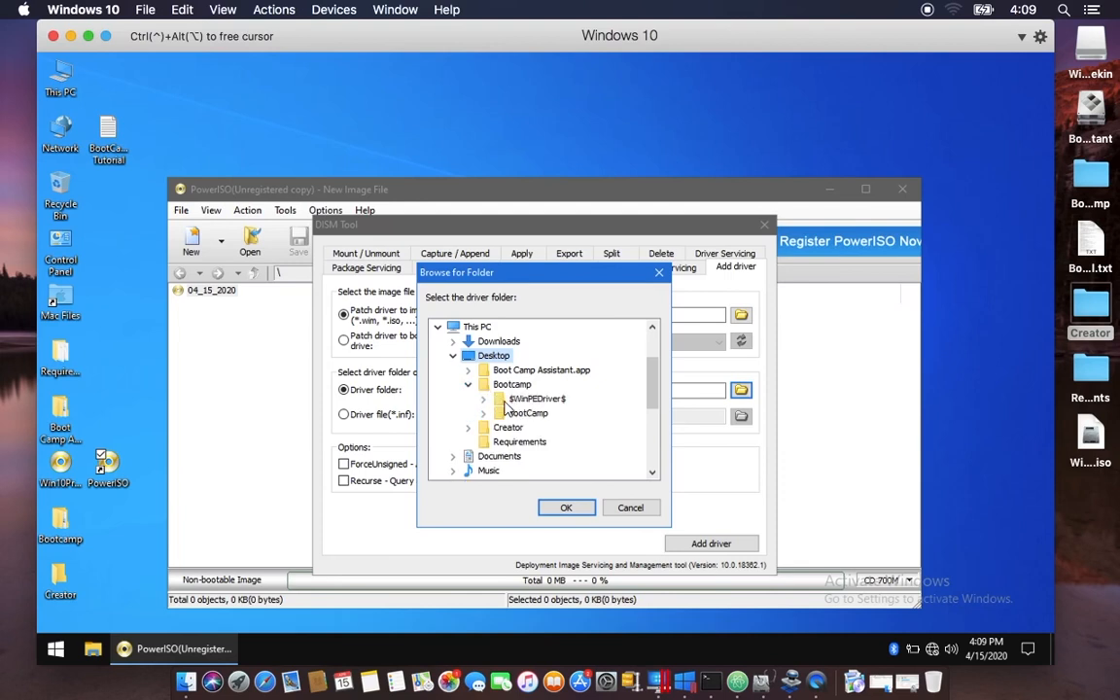
pyautogui.click(535, 398)
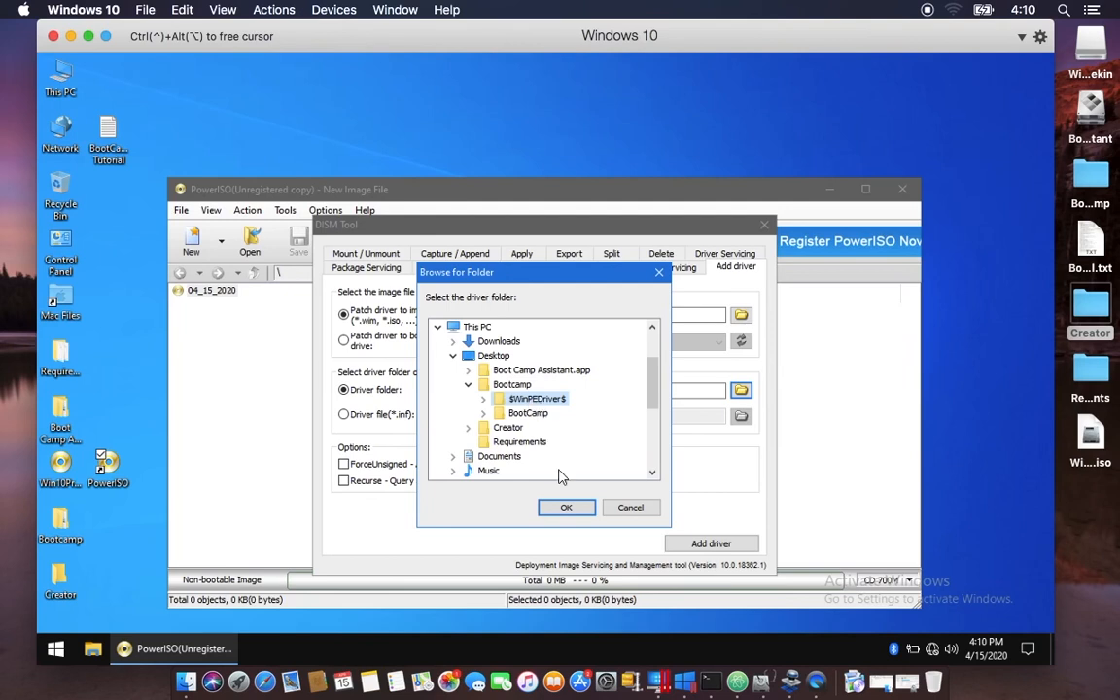
pyautogui.click(630, 507)
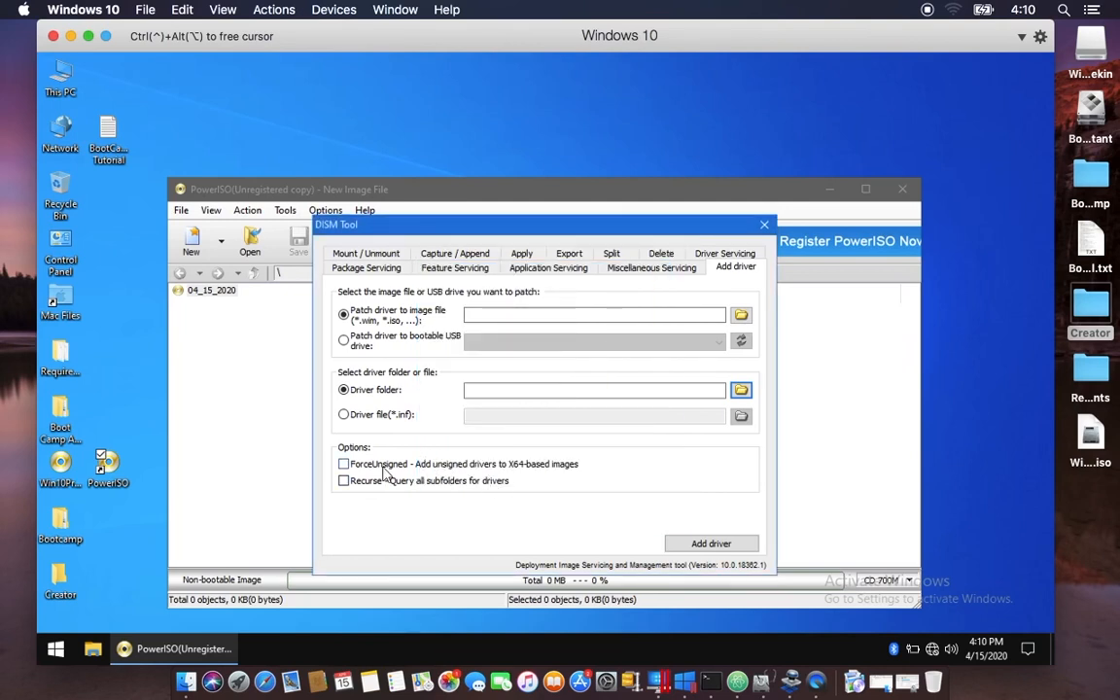
# Try the "Recurse - Query all subfolders for drivers" option, clear it again, and close the DISM Tool without adding drivers
pyautogui.click(344, 481)
pyautogui.click(345, 482)
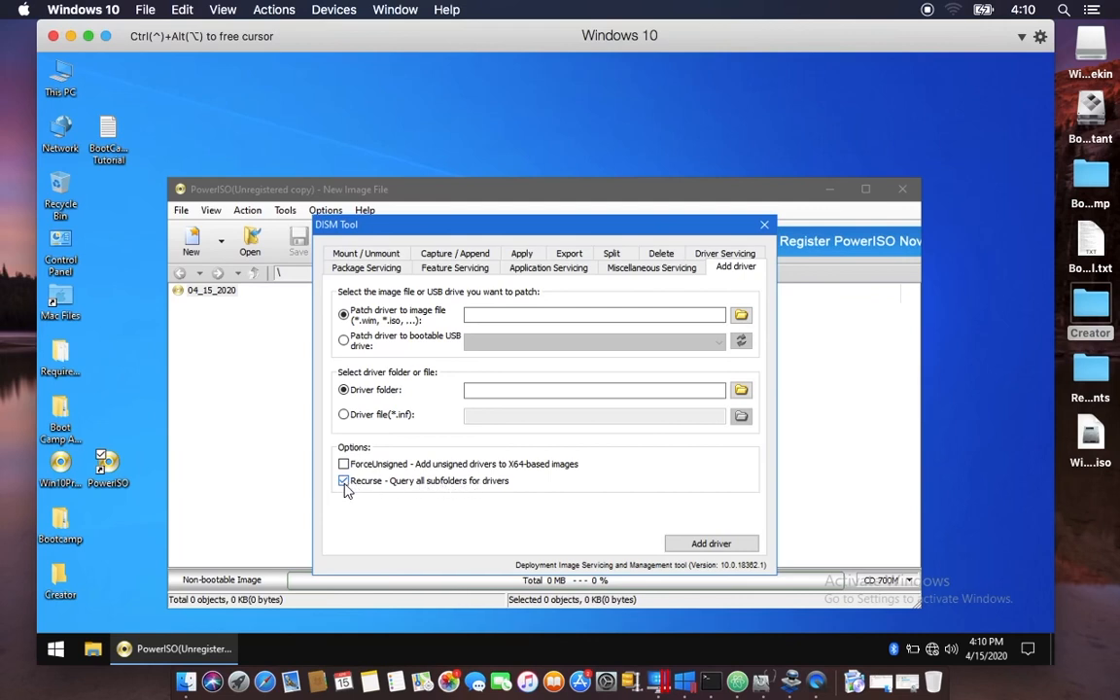
pyautogui.click(345, 482)
pyautogui.click(766, 226)
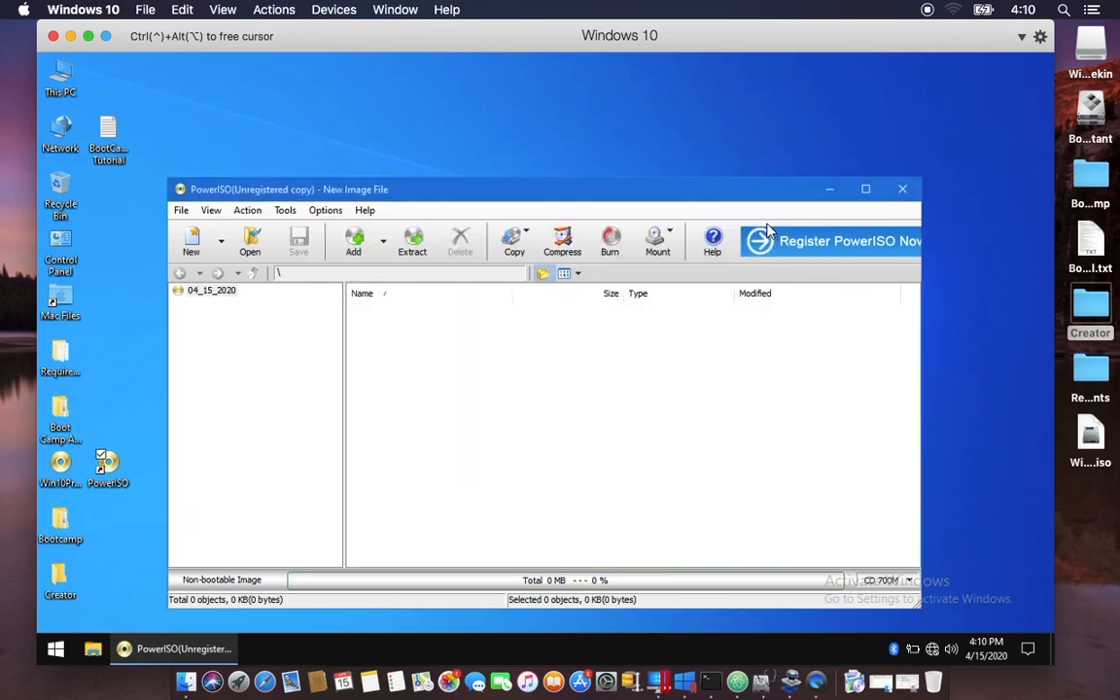
# Close PowerISO and shut down Windows 10 in the virtual machine
pyautogui.click(902, 190)
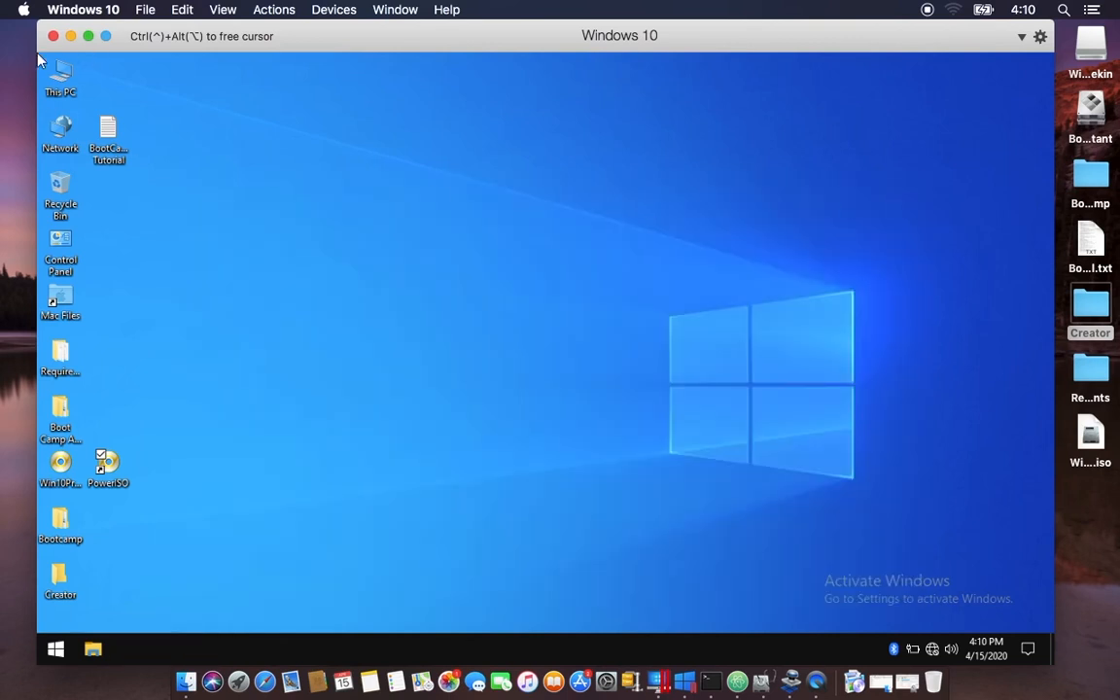
pyautogui.click(53, 648)
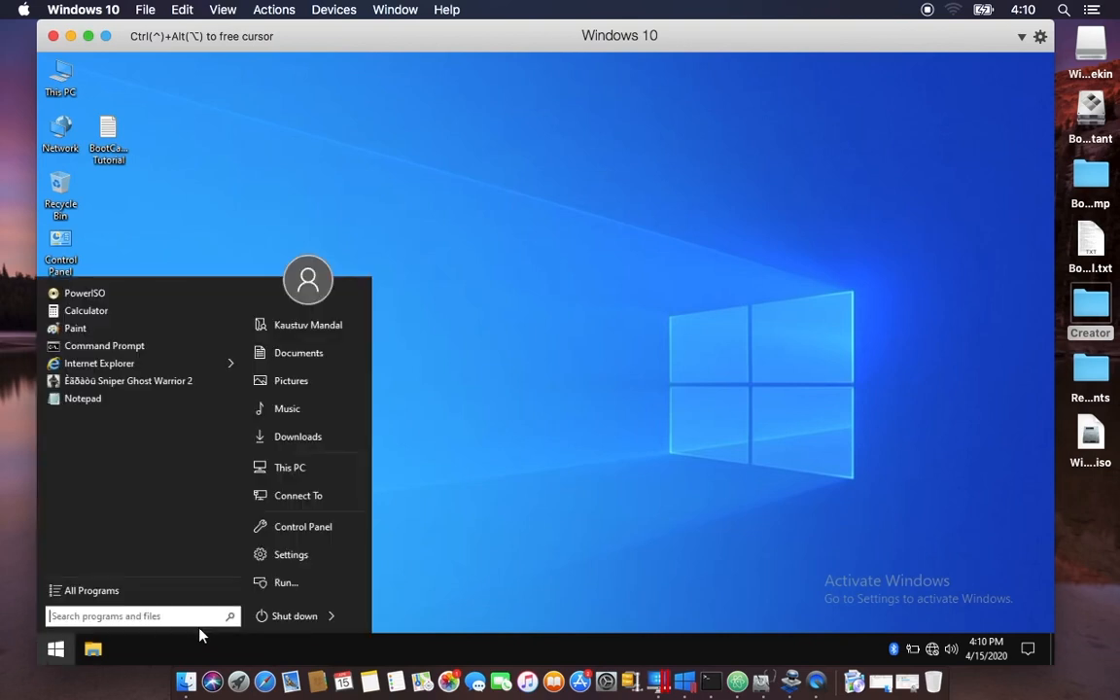
pyautogui.click(290, 620)
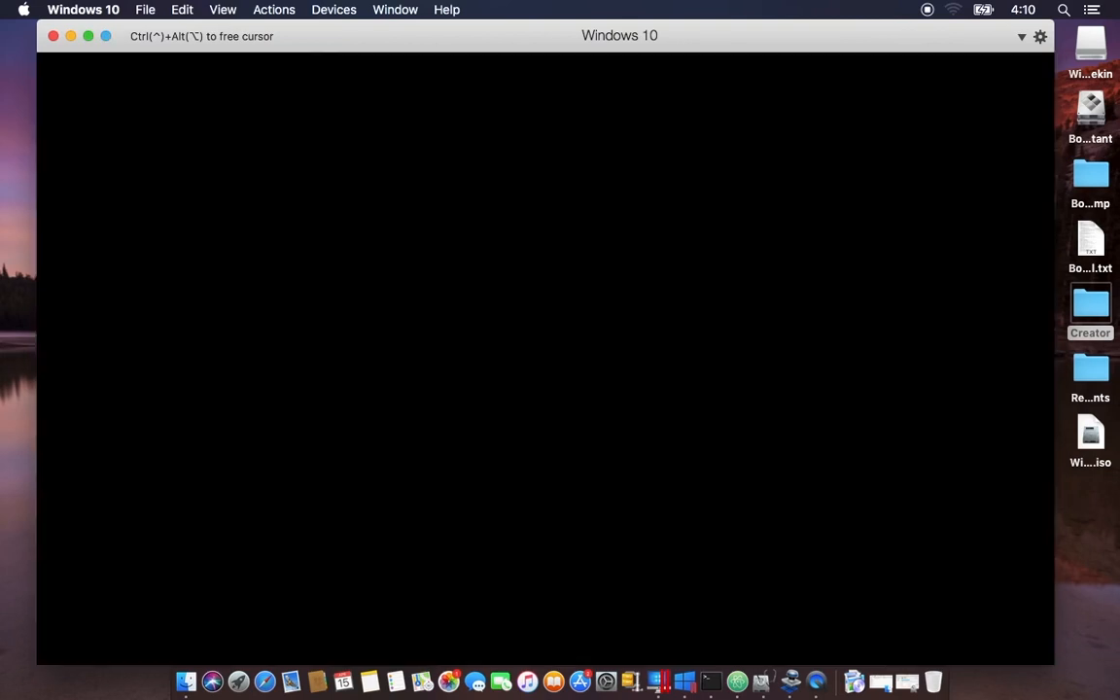
# Review the partitioning steps in the BootCamp Tutorial notes on the Mac and open Disk Utility
pyautogui.hotkey('ctrl', 'Right')
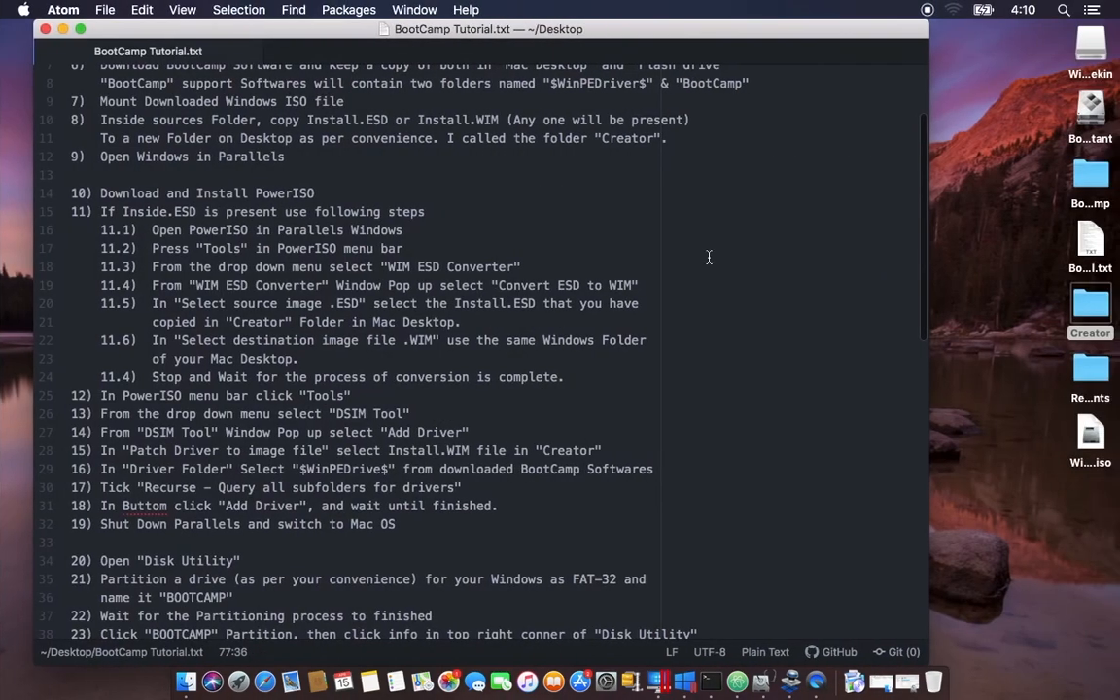
pyautogui.scroll(-5, 347, 487)
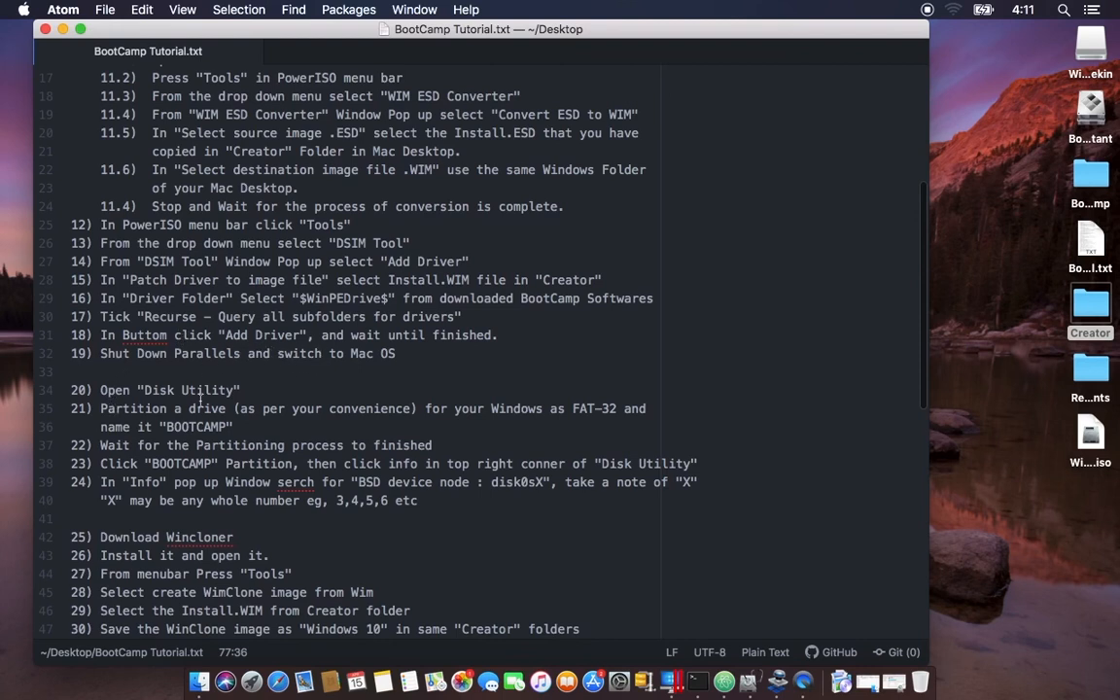
pyautogui.press('super+h')
pyautogui.press('super+space')
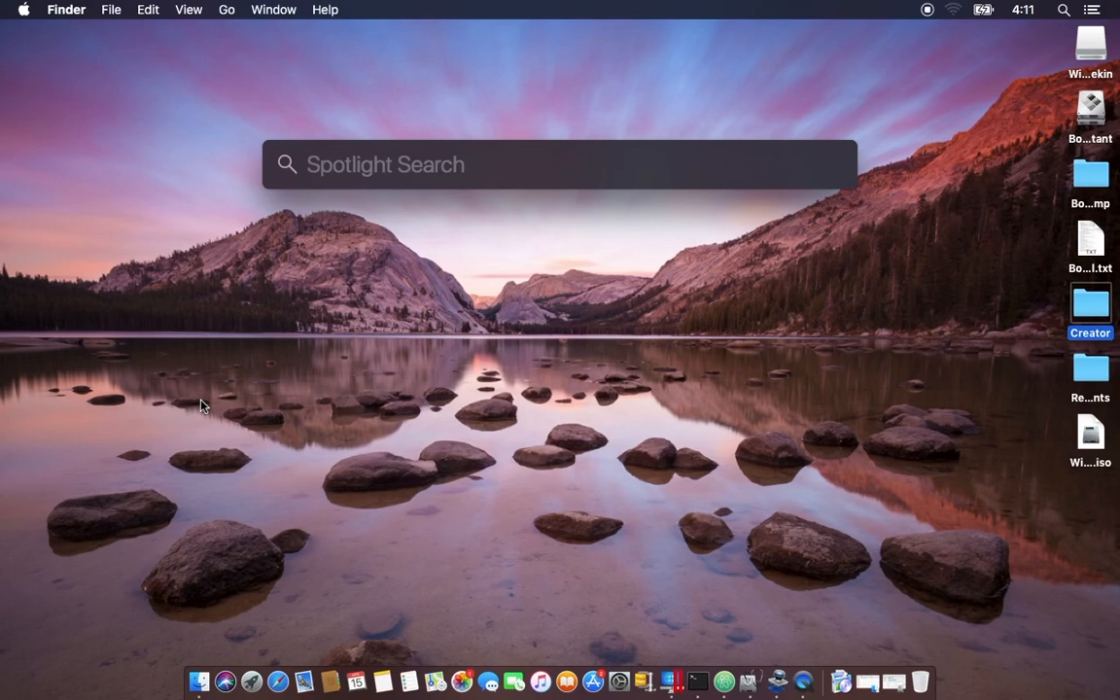
pyautogui.write('disk')
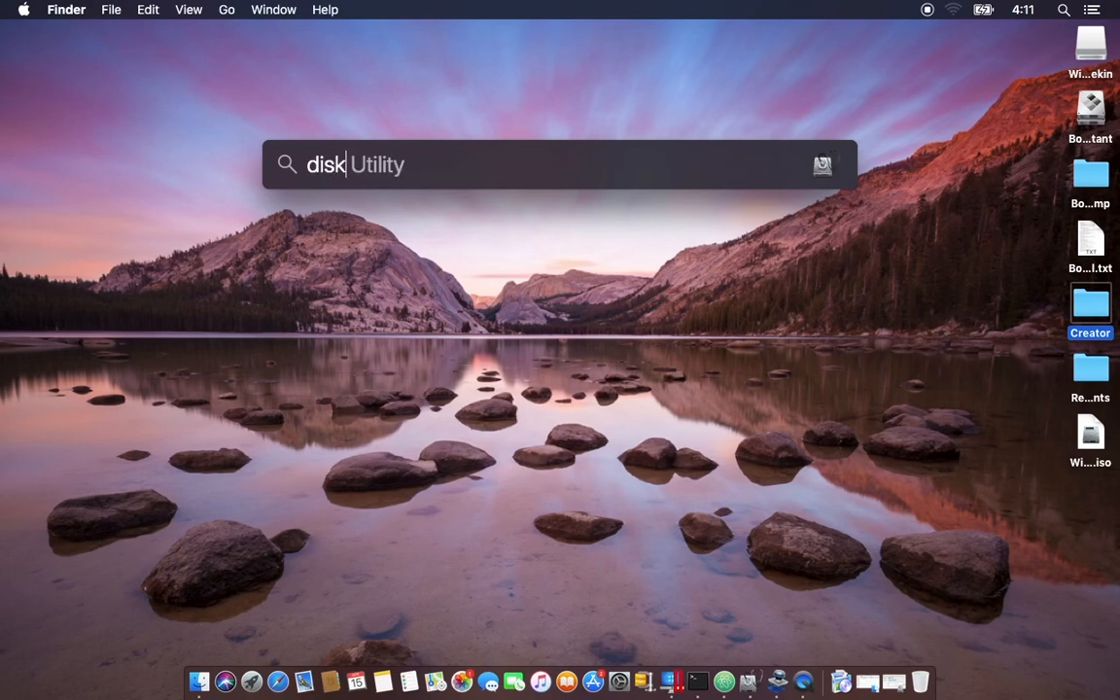
pyautogui.press('Return')
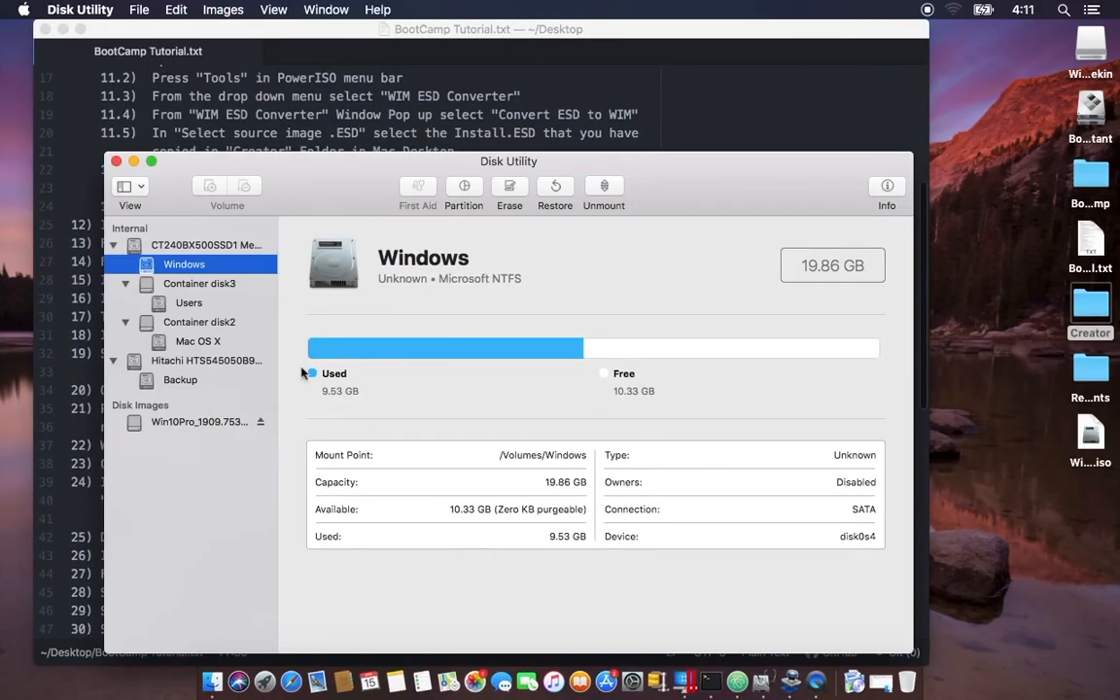
# Start partitioning the CT240BX500SSD1 drive from the Users volume and add a new partition out of the Users space
pyautogui.click(206, 303)
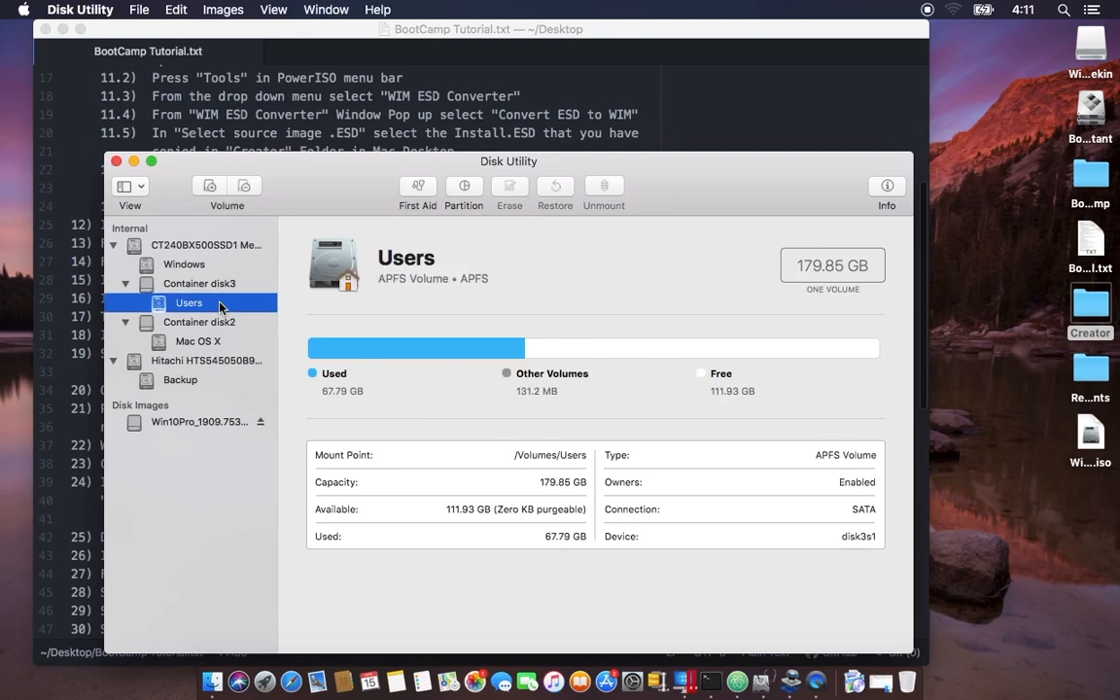
pyautogui.click(465, 190)
pyautogui.click(450, 431)
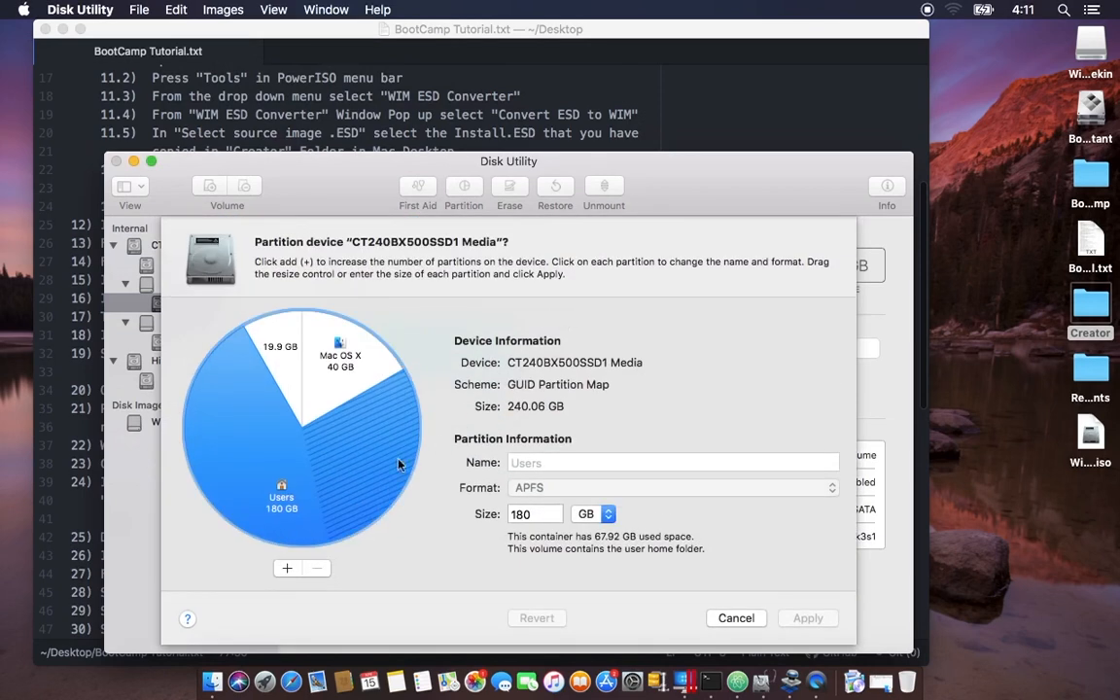
pyautogui.click(263, 357)
pyautogui.click(247, 430)
pyautogui.click(256, 329)
pyautogui.click(258, 423)
pyautogui.moveTo(286, 363)
pyautogui.click(287, 568)
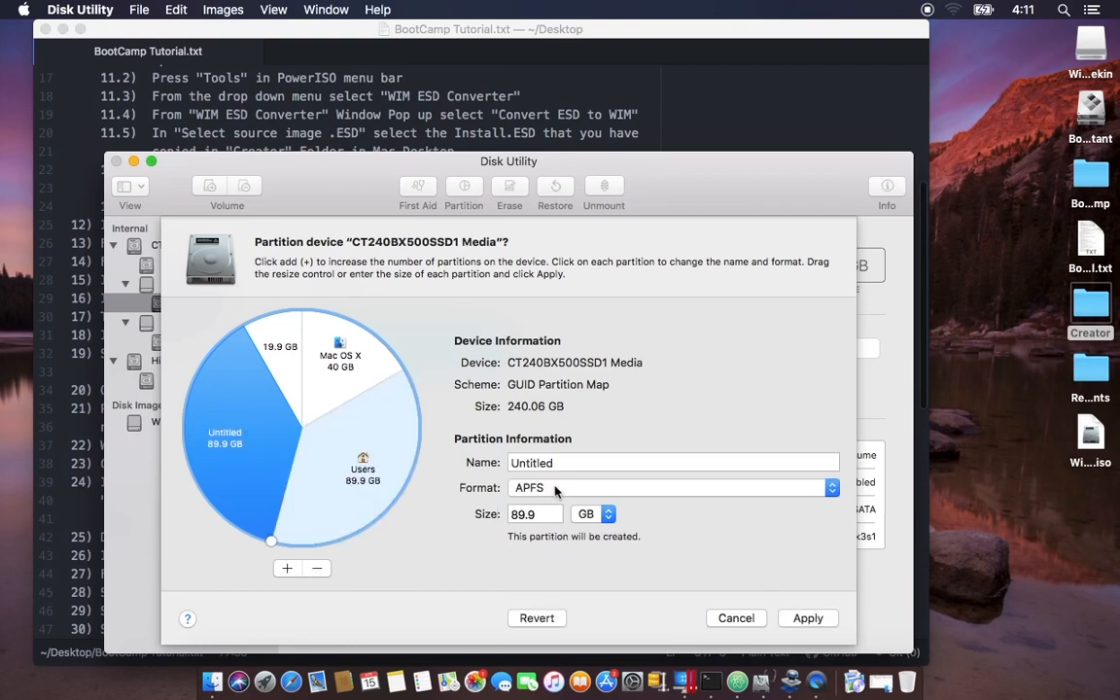
# Try the name BOOTCAMP for the new partition and clear the name again
pyautogui.click(536, 515)
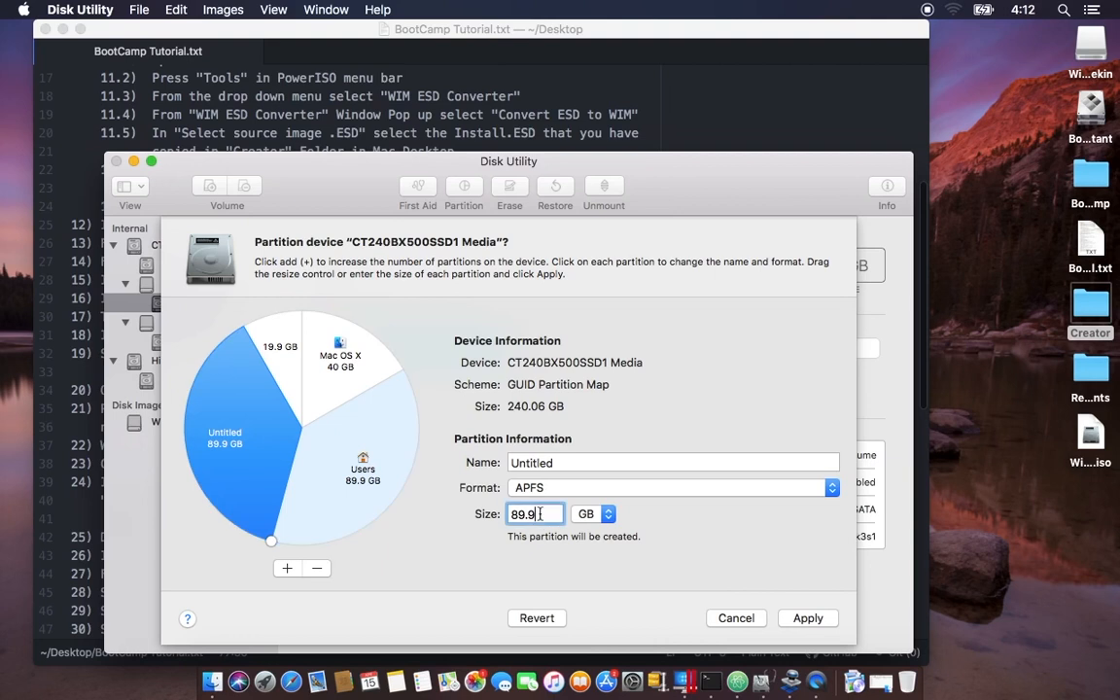
pyautogui.moveTo(538, 516); pyautogui.dragTo(503, 515)
pyautogui.click(558, 464)
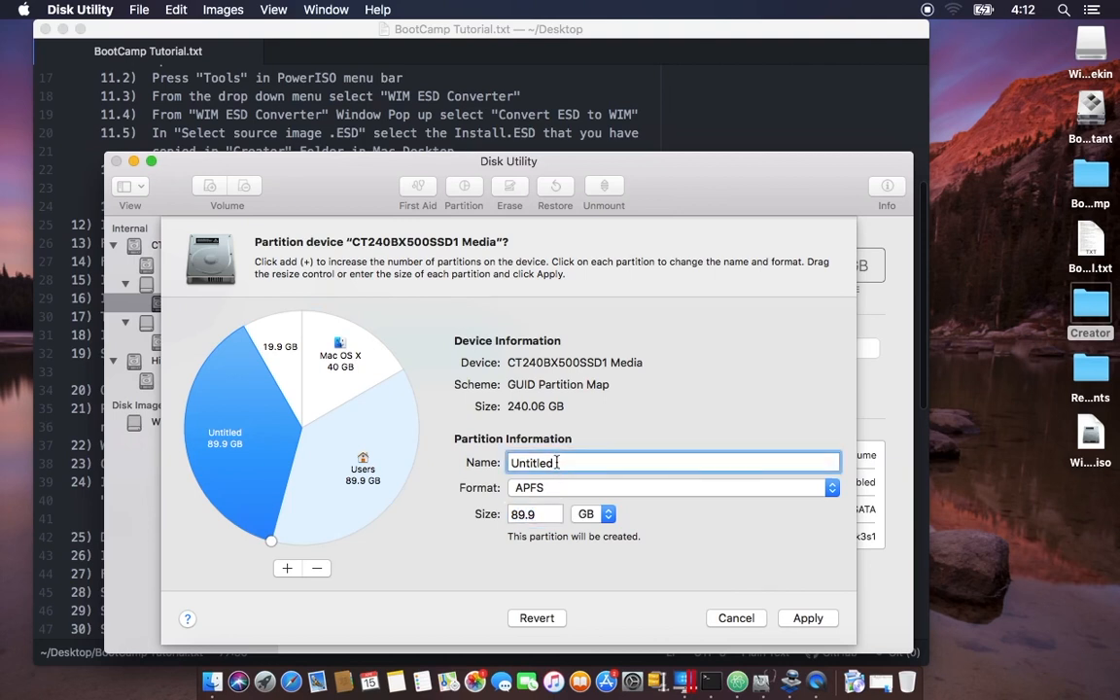
pyautogui.moveTo(558, 463); pyautogui.dragTo(501, 462)
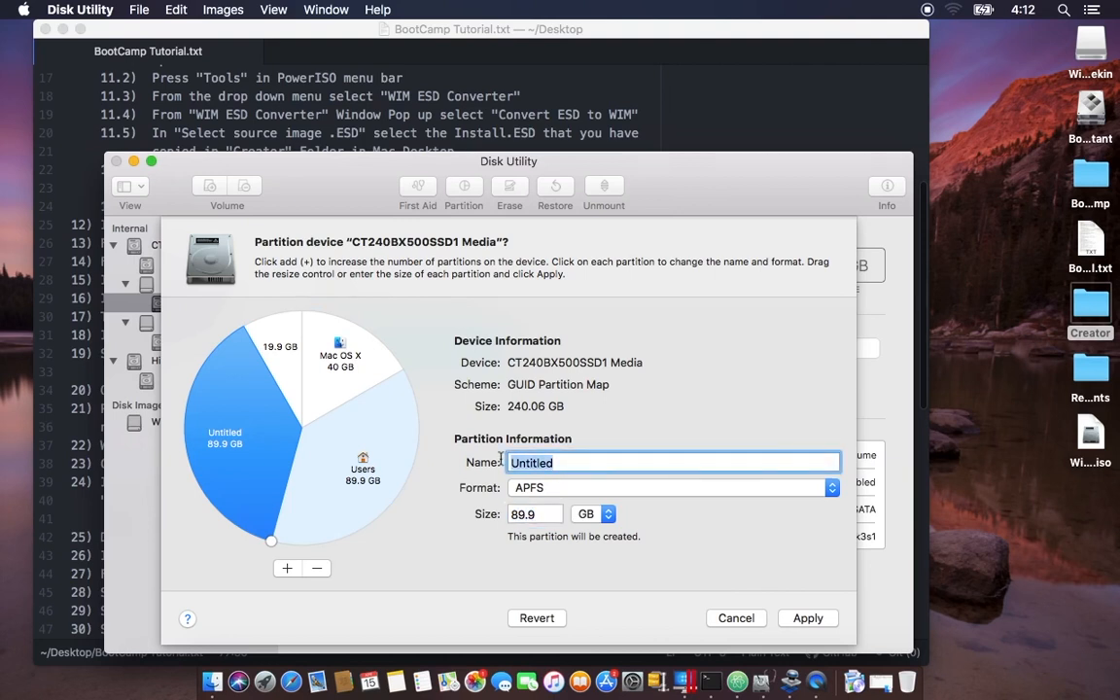
pyautogui.write('BOOTCAMP')
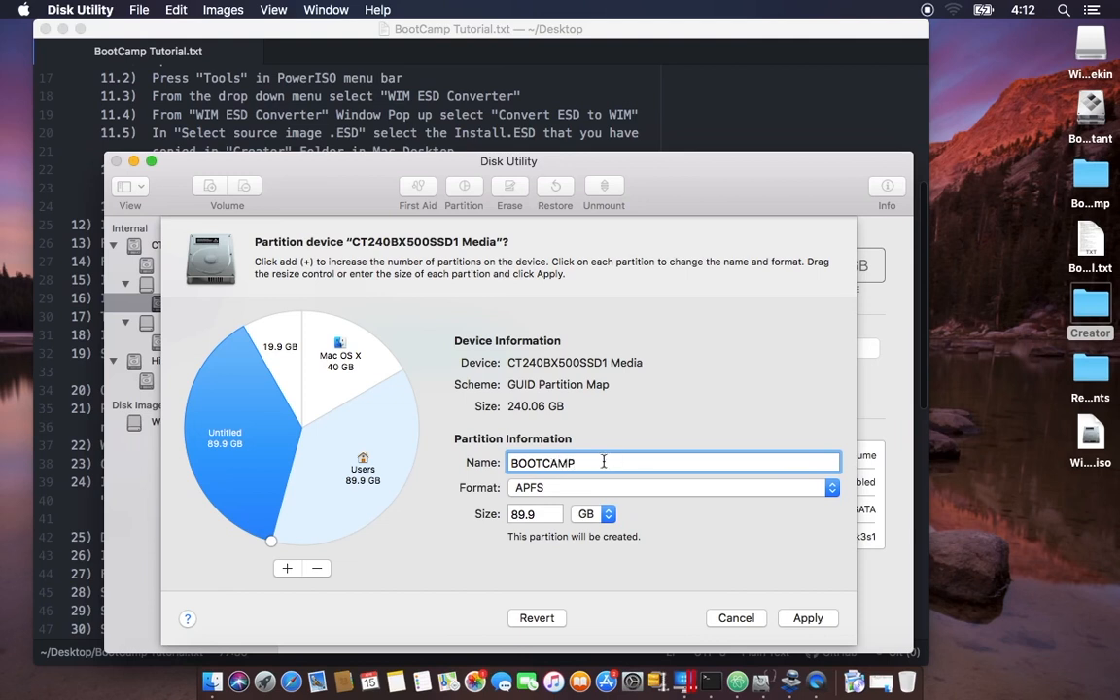
pyautogui.press('BackSpace')
pyautogui.press('BackSpace')
pyautogui.press('BackSpace')
pyautogui.press('BackSpace')
pyautogui.press('BackSpace')
pyautogui.press('BackSpace')
pyautogui.press('BackSpace')
pyautogui.press('BackSpace')
# Look through the new partition's format options, including MS-DOS (FAT), without changing the format, and remove the partition and cancel the partitioning
pyautogui.click(680, 489)
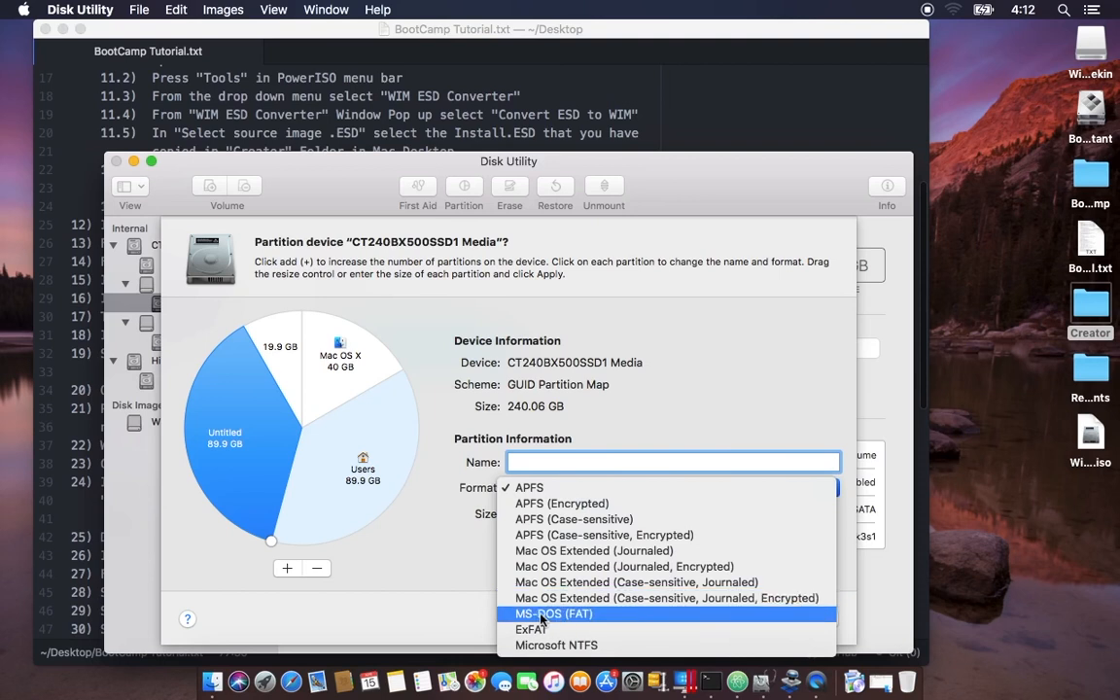
pyautogui.click(629, 415)
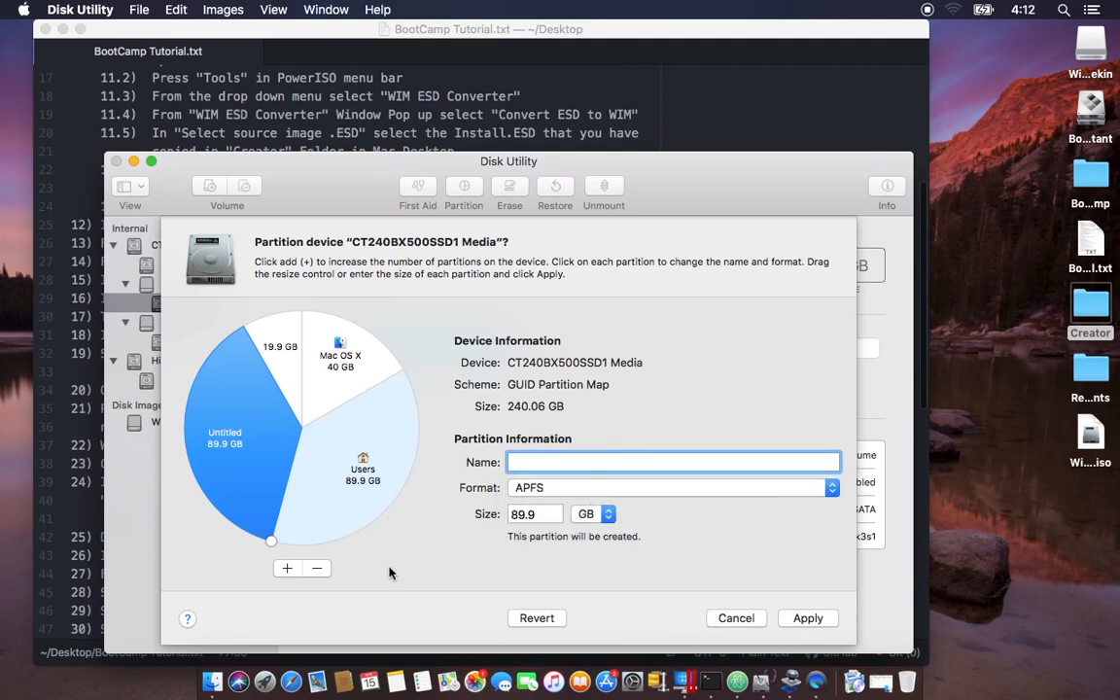
pyautogui.click(320, 570)
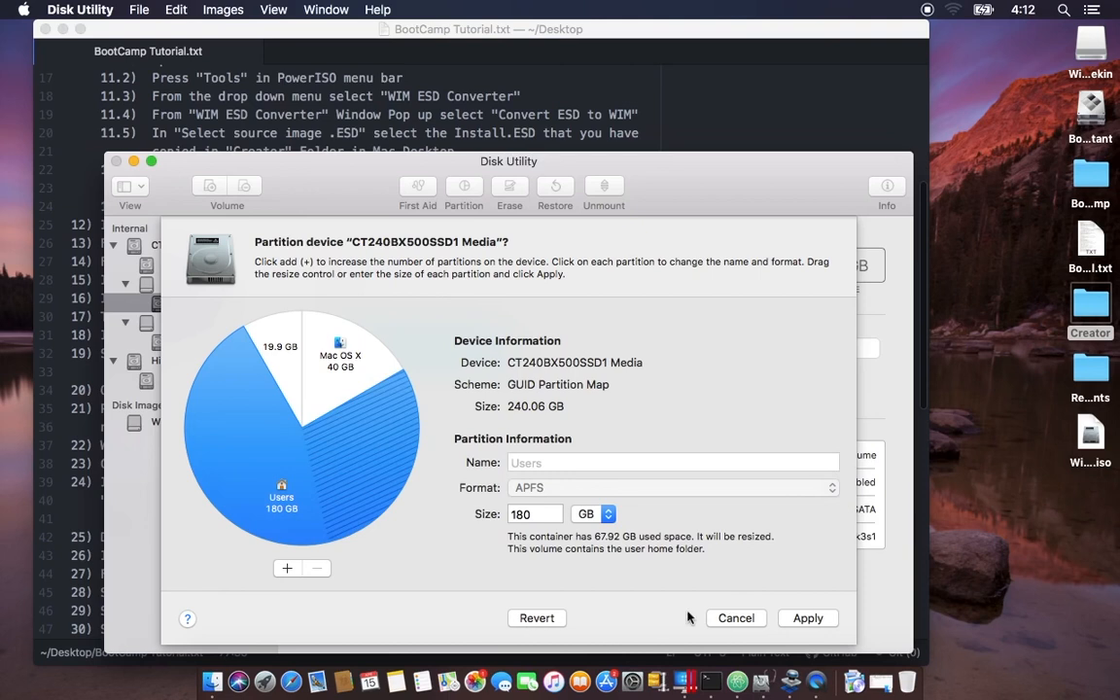
pyautogui.click(733, 619)
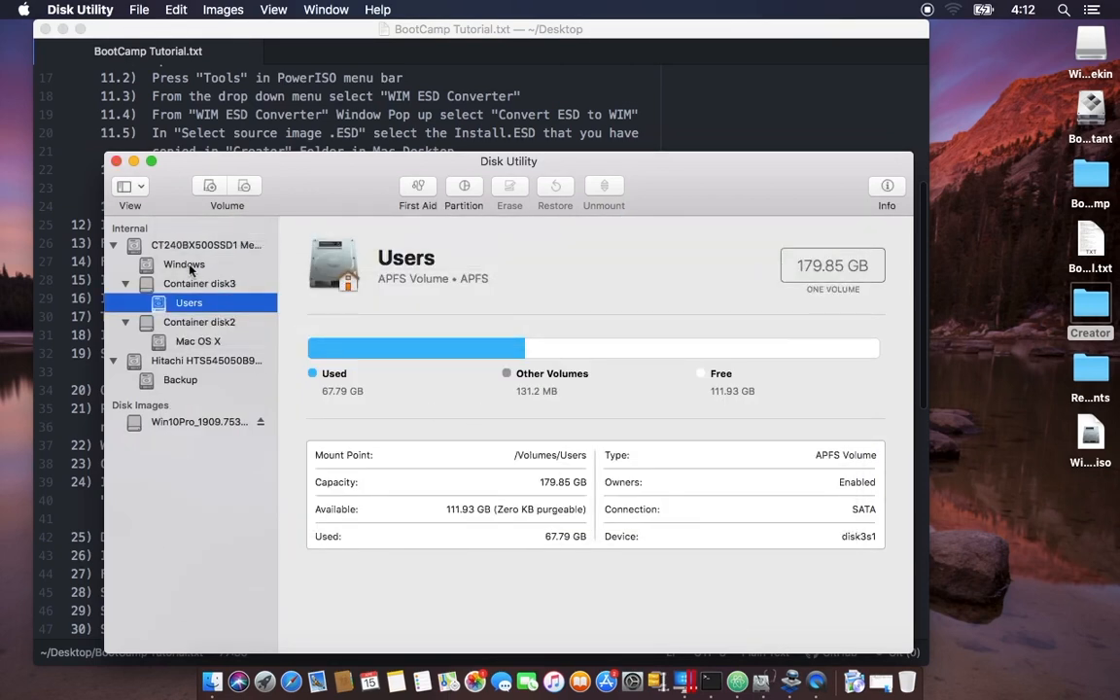
# Check the BSD device node in the Windows volume's info, and close the info window and Disk Utility
pyautogui.click(173, 263)
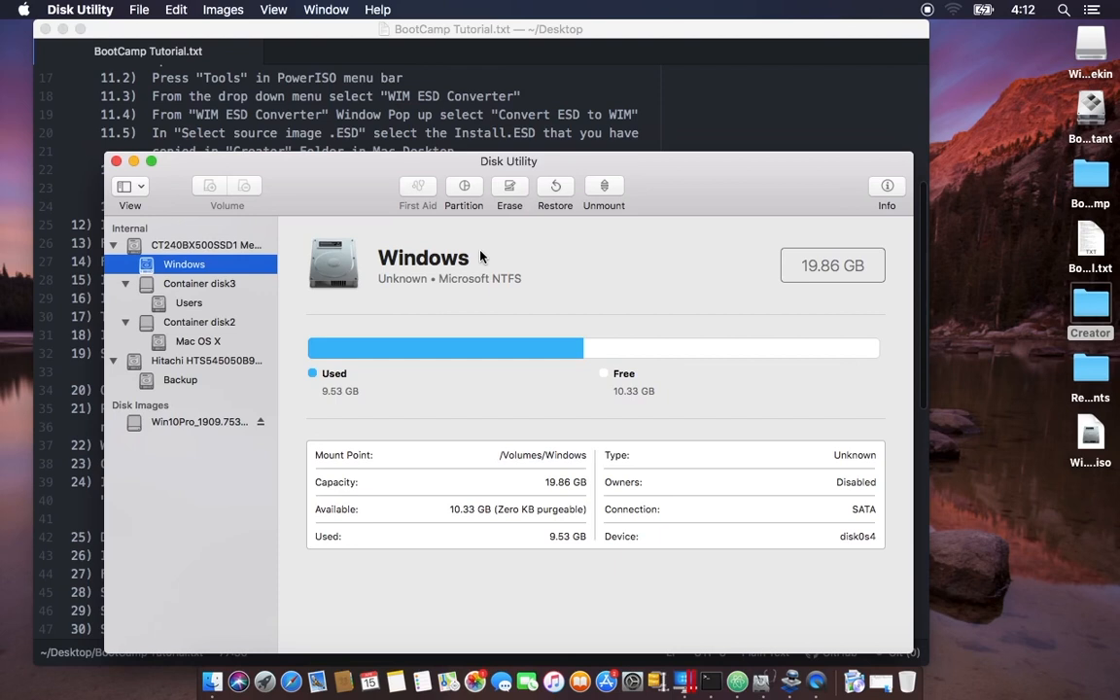
pyautogui.click(887, 189)
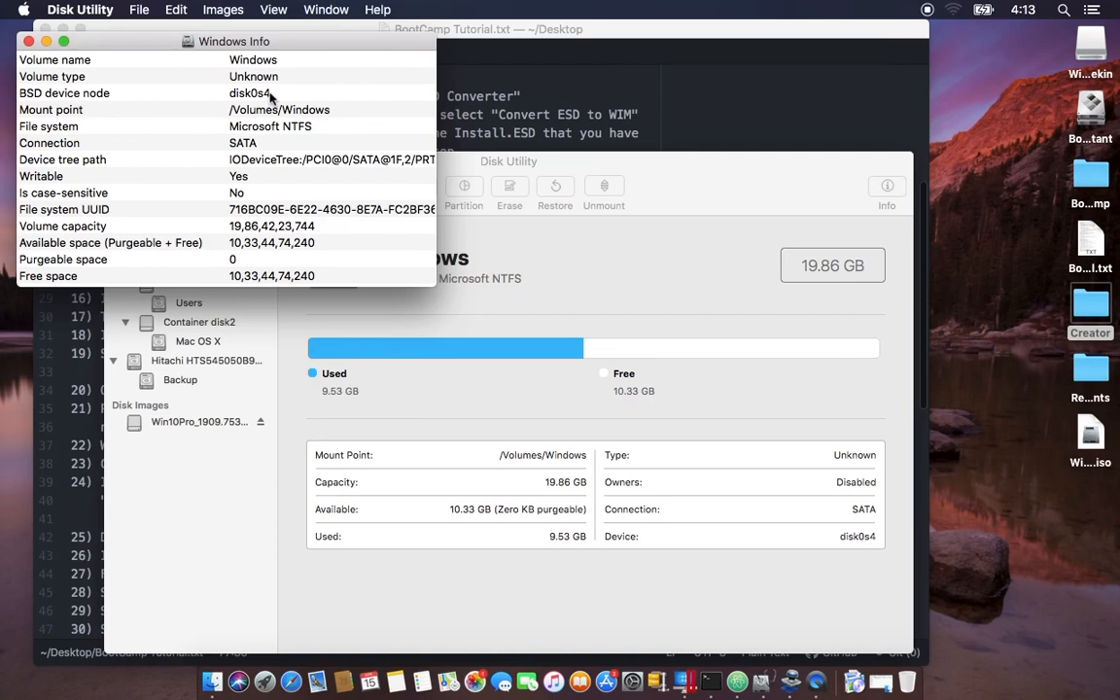
pyautogui.click(28, 42)
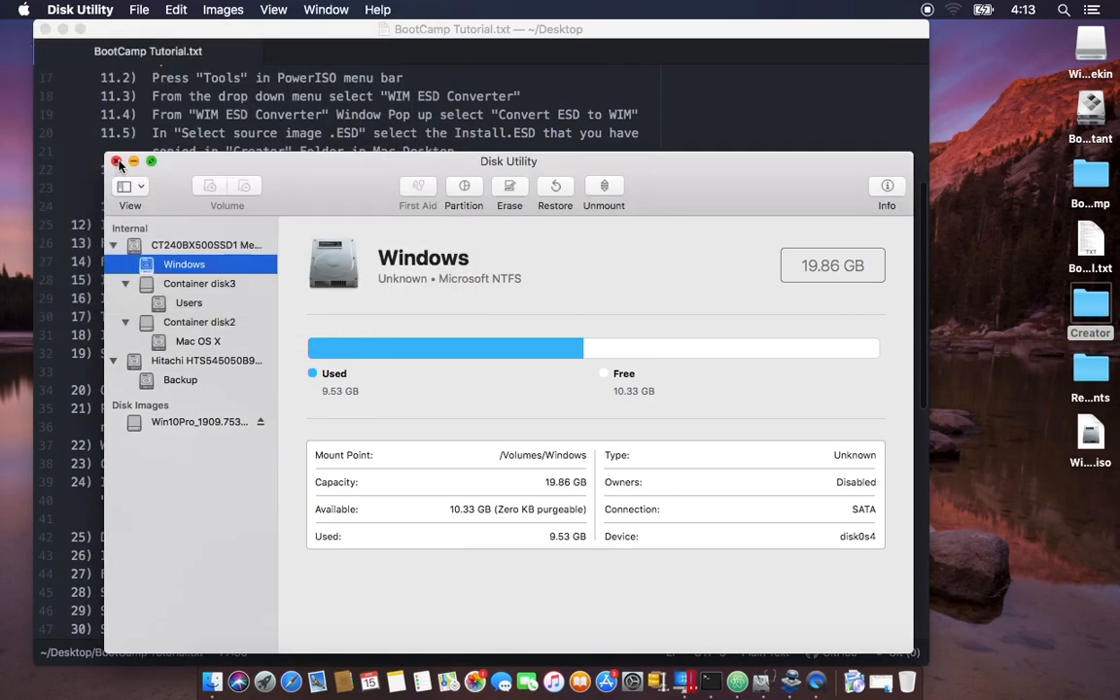
pyautogui.click(116, 162)
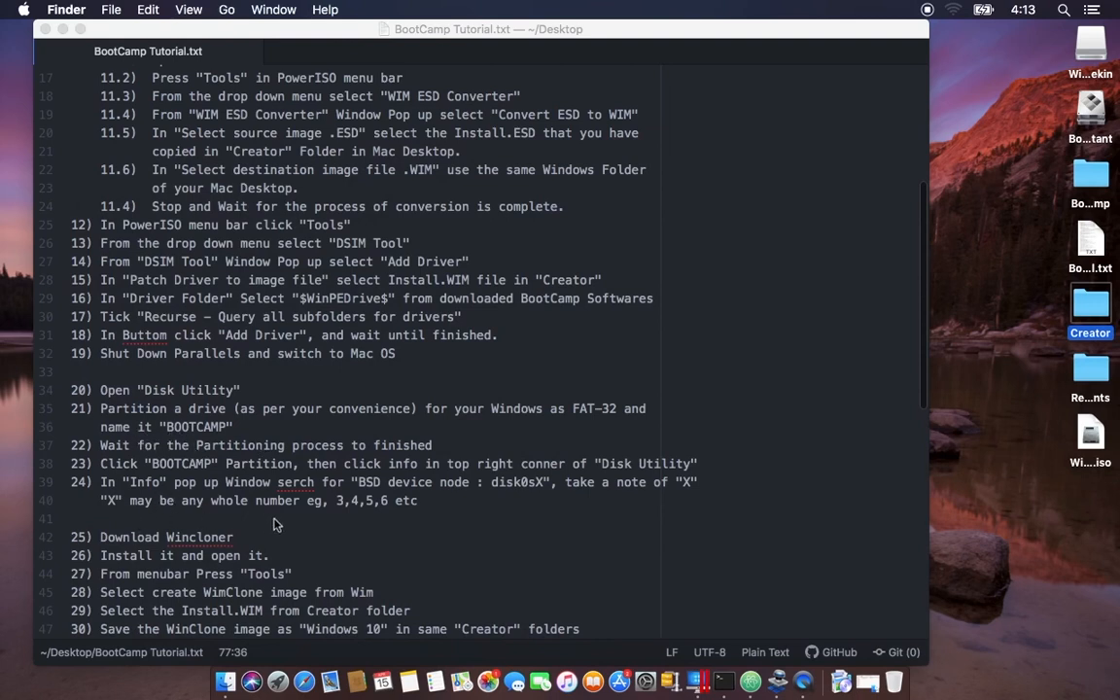
# Review the Winclone steps in the BootCamp Tutorial notes and open Winclone Pro beside them
pyautogui.scroll(-5, 165, 485)
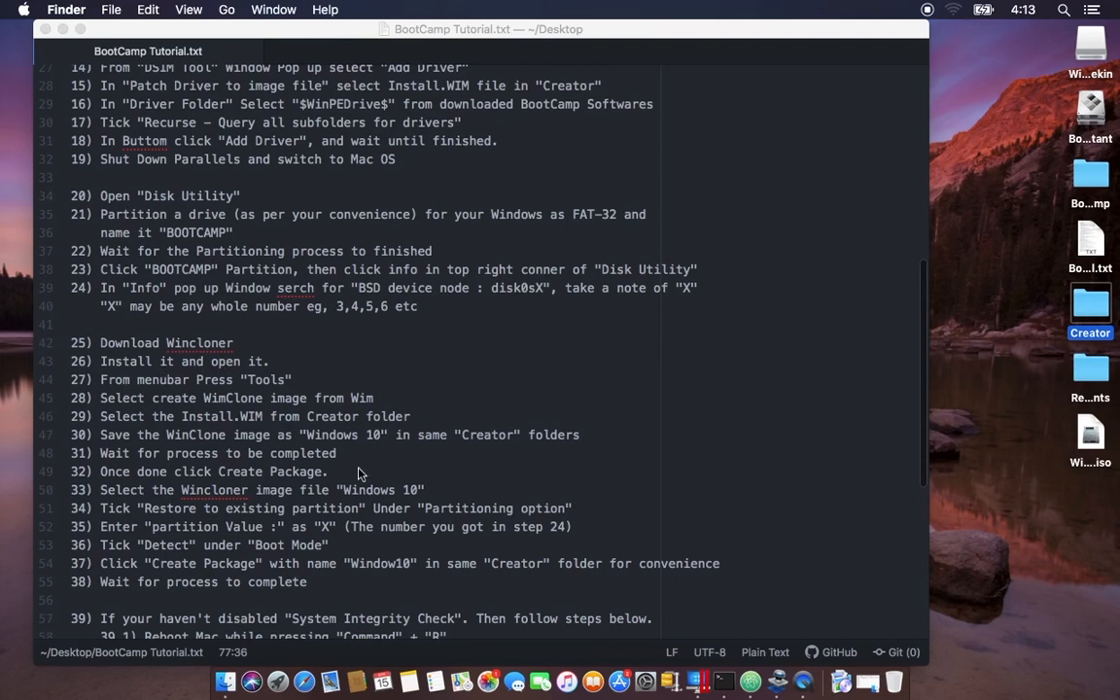
pyautogui.click(781, 682)
pyautogui.click(617, 632)
pyautogui.moveTo(538, 125); pyautogui.dragTo(771, 68)
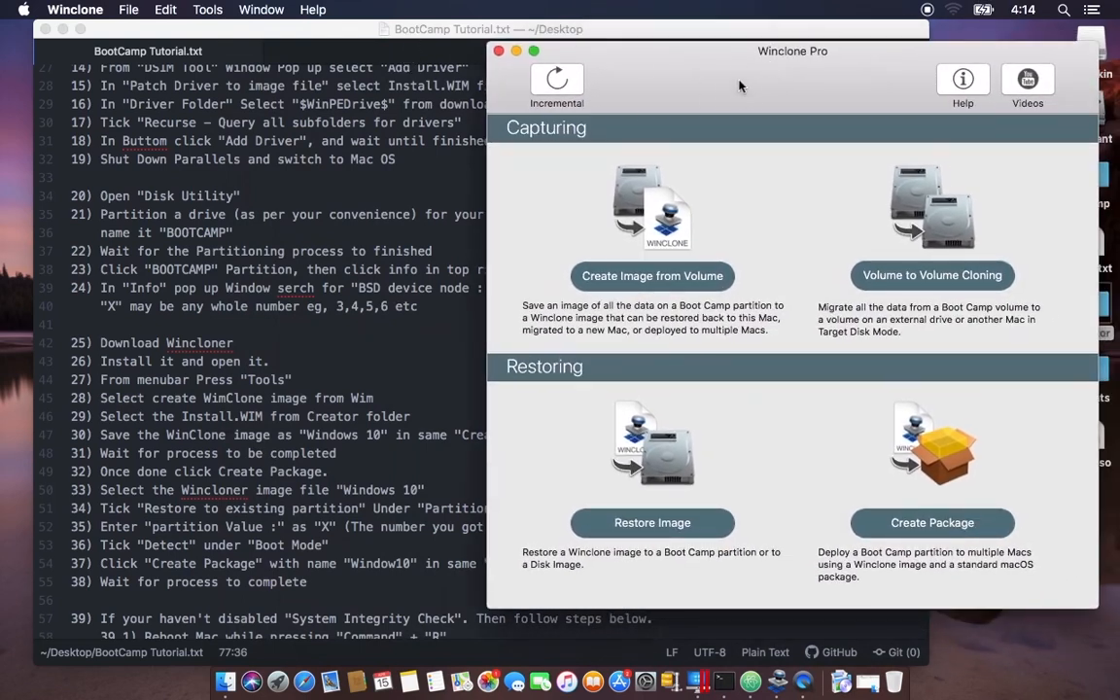
pyautogui.moveTo(737, 66); pyautogui.dragTo(758, 47)
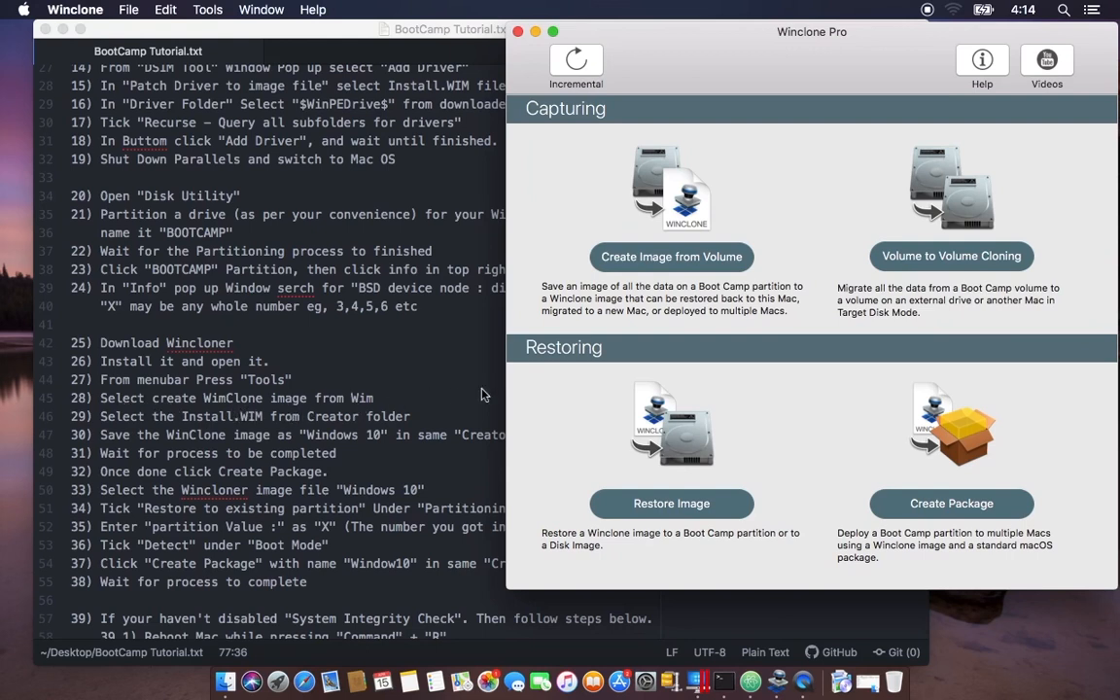
pyautogui.moveTo(580, 35); pyautogui.dragTo(494, 36)
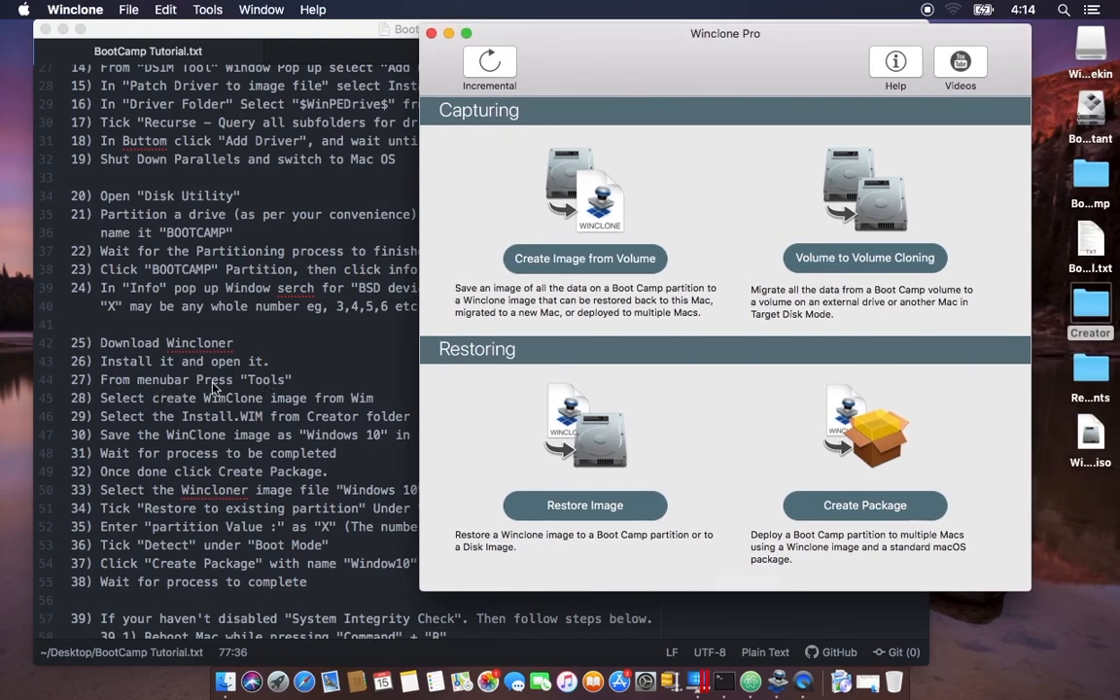
# Start creating a Winclone image from WIM and select install.wim in the desktop's Creator folder as the source
pyautogui.click(210, 12)
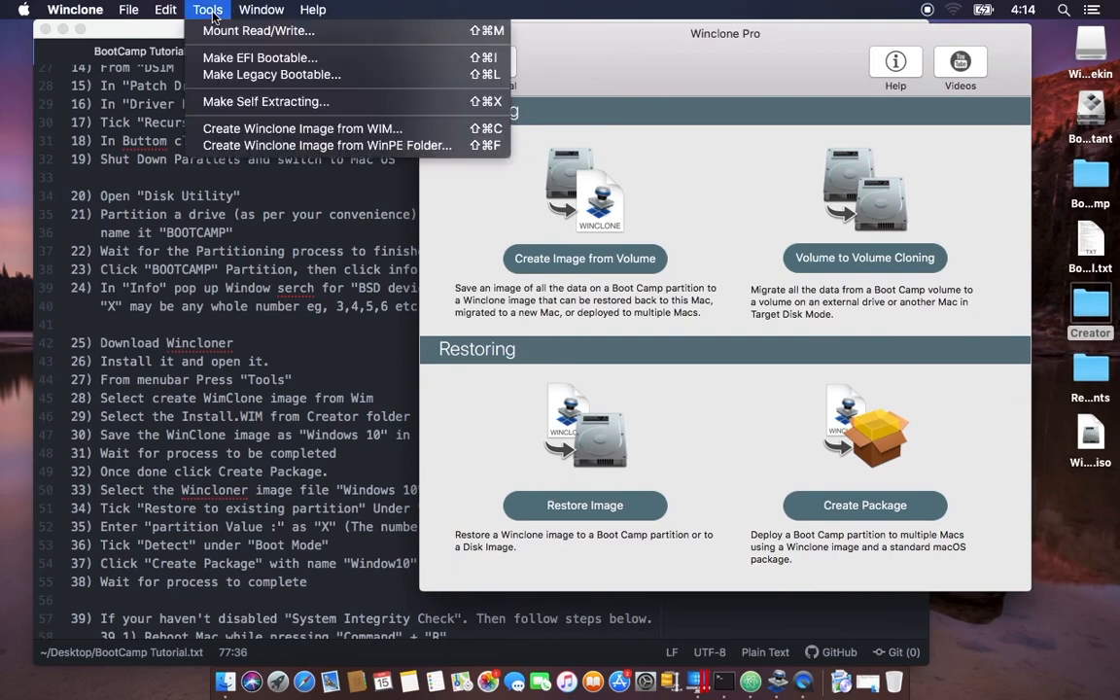
pyautogui.click(334, 133)
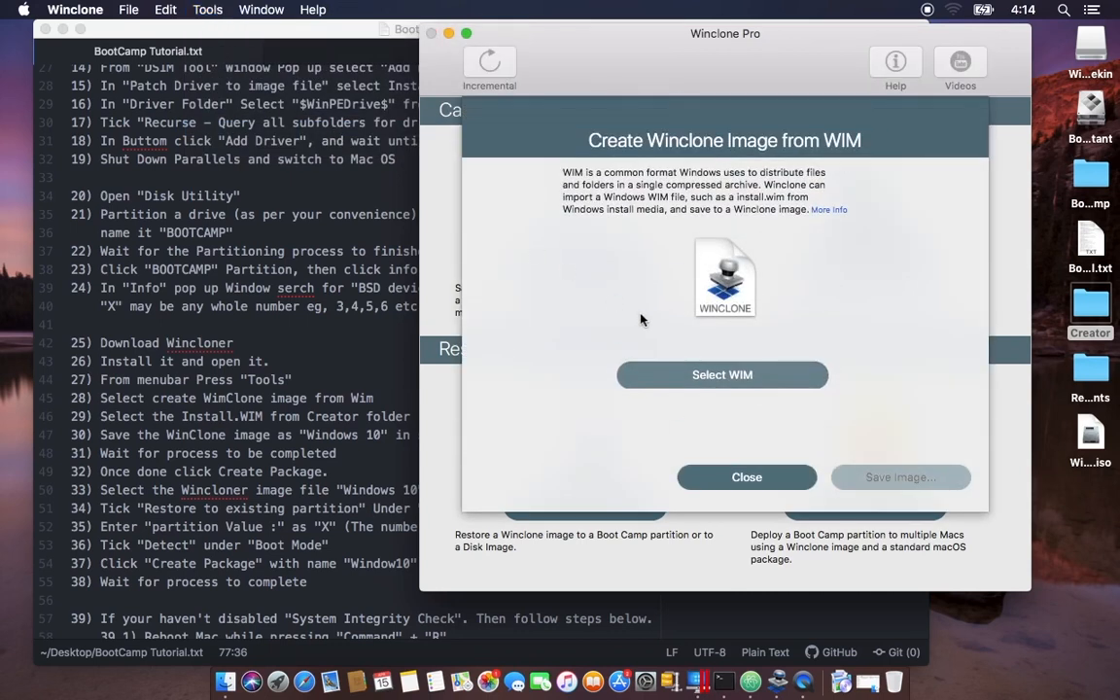
pyautogui.click(719, 377)
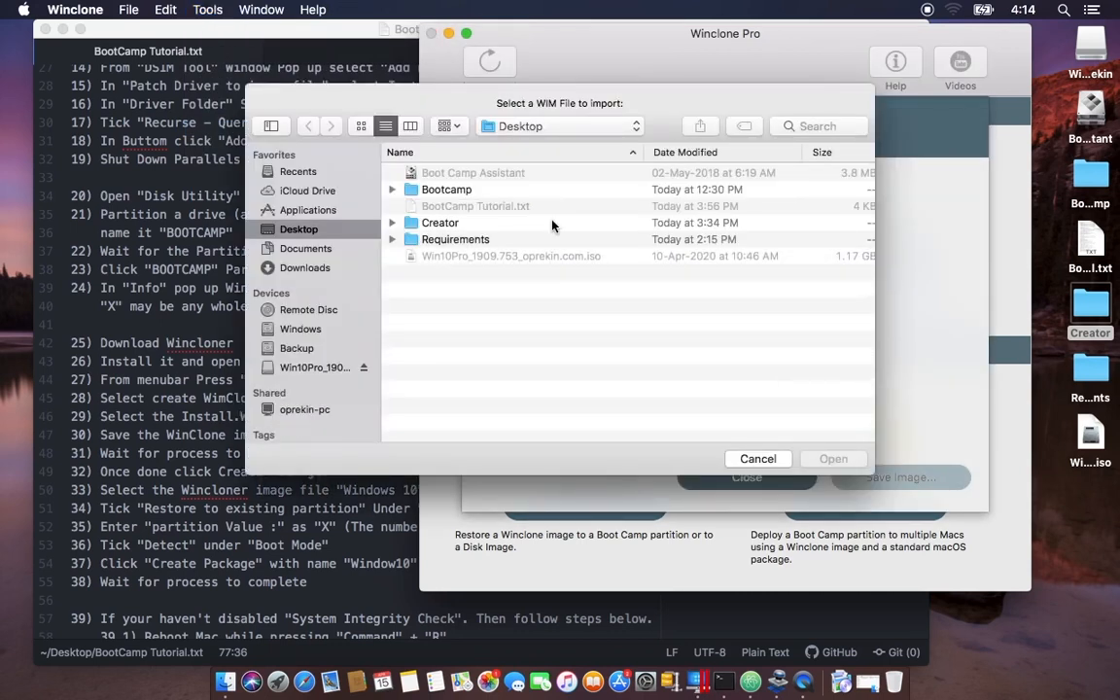
pyautogui.click(392, 224)
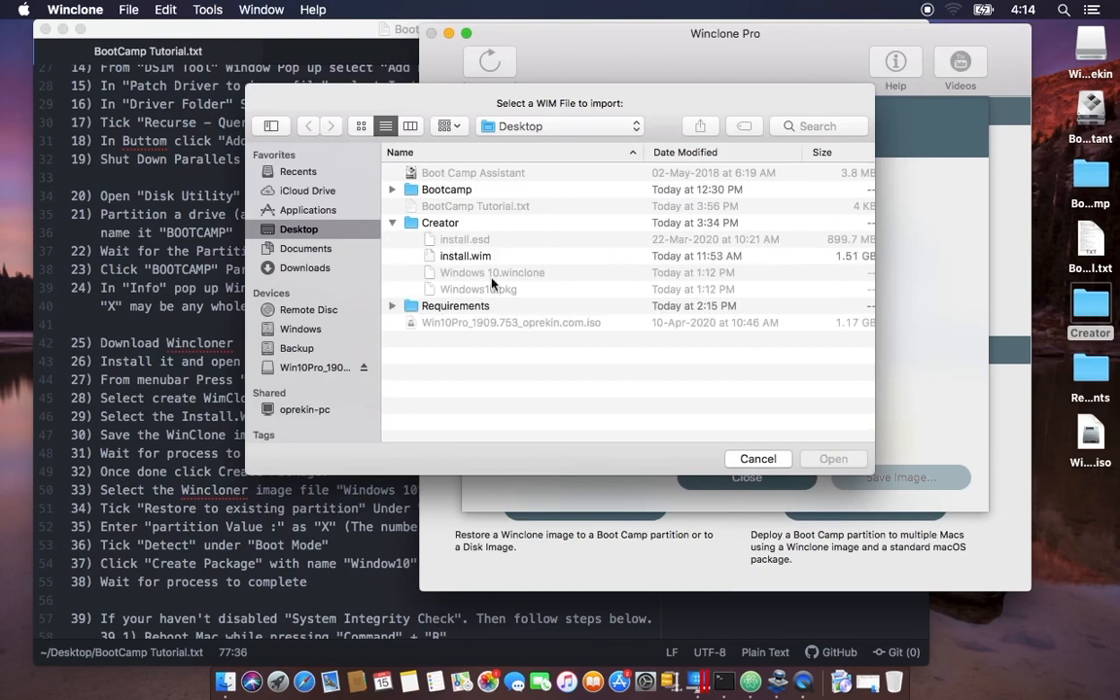
pyautogui.click(477, 258)
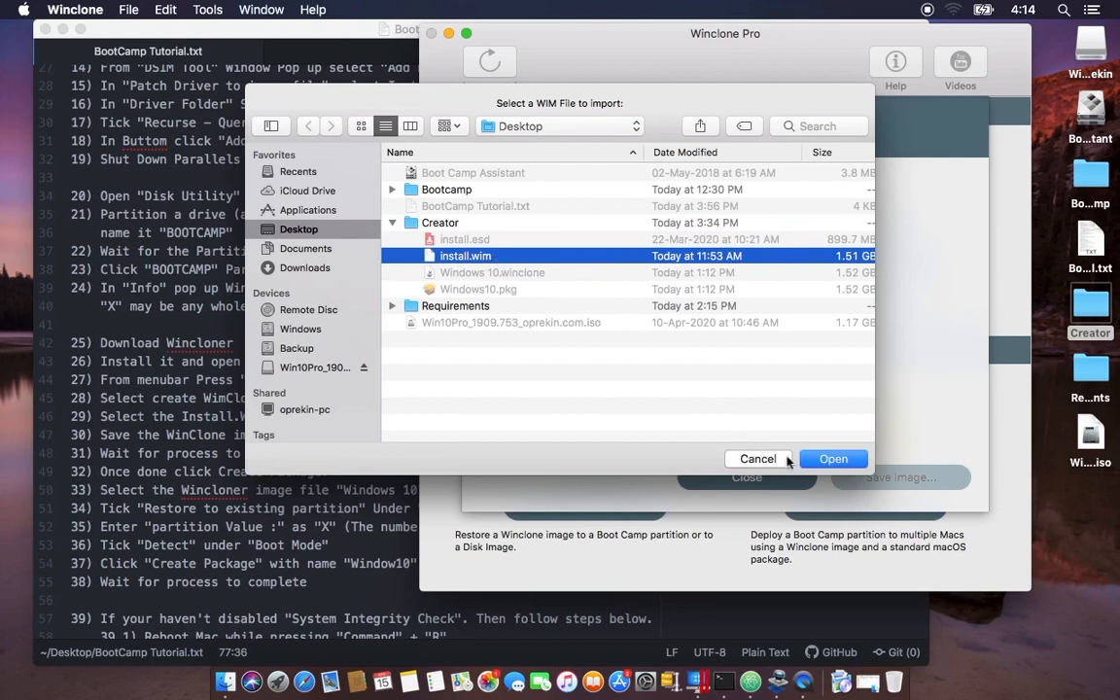
pyautogui.click(821, 459)
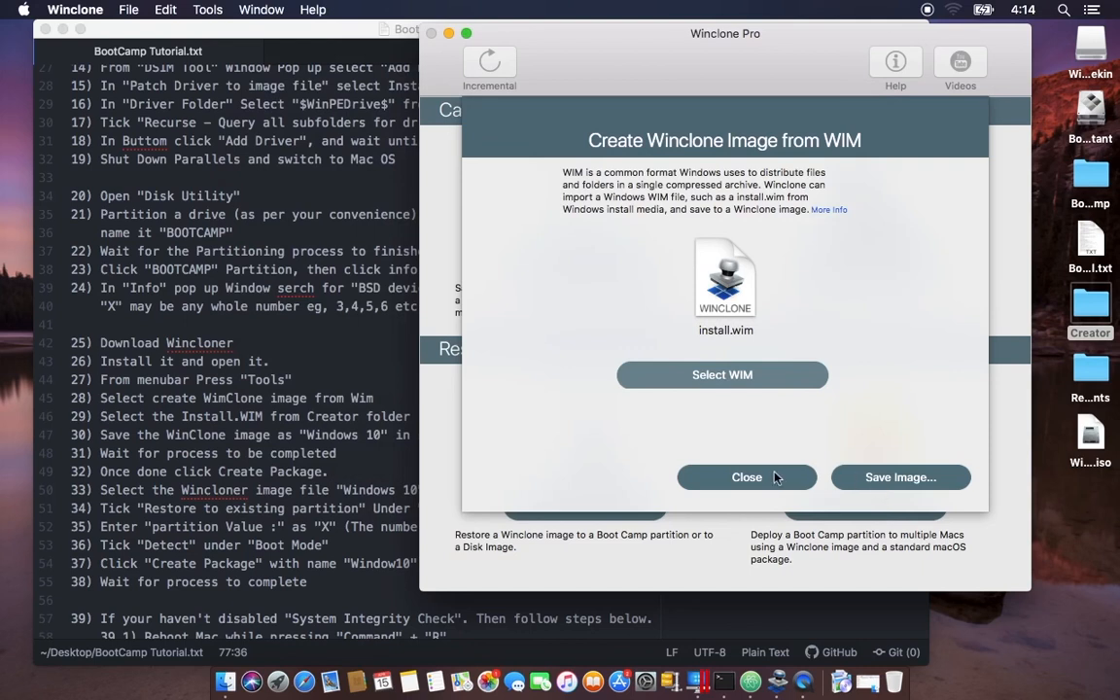
# Browse to the desktop's Creator folder as the image's save location, and cancel the save and close the image creation dialog
pyautogui.click(873, 478)
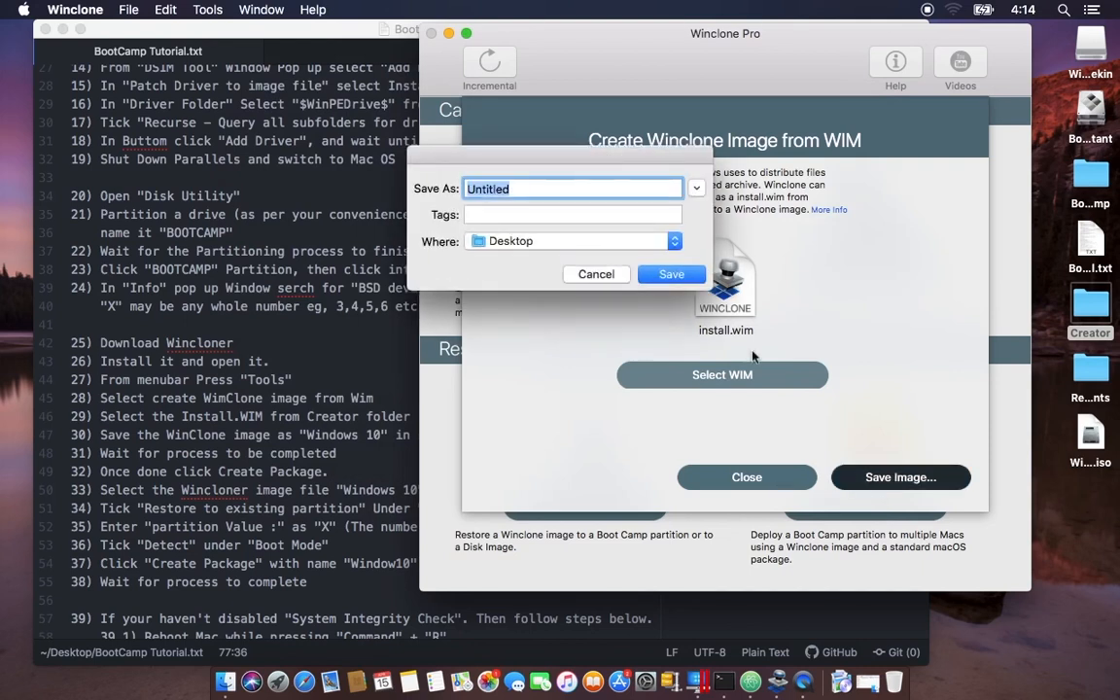
pyautogui.click(674, 242)
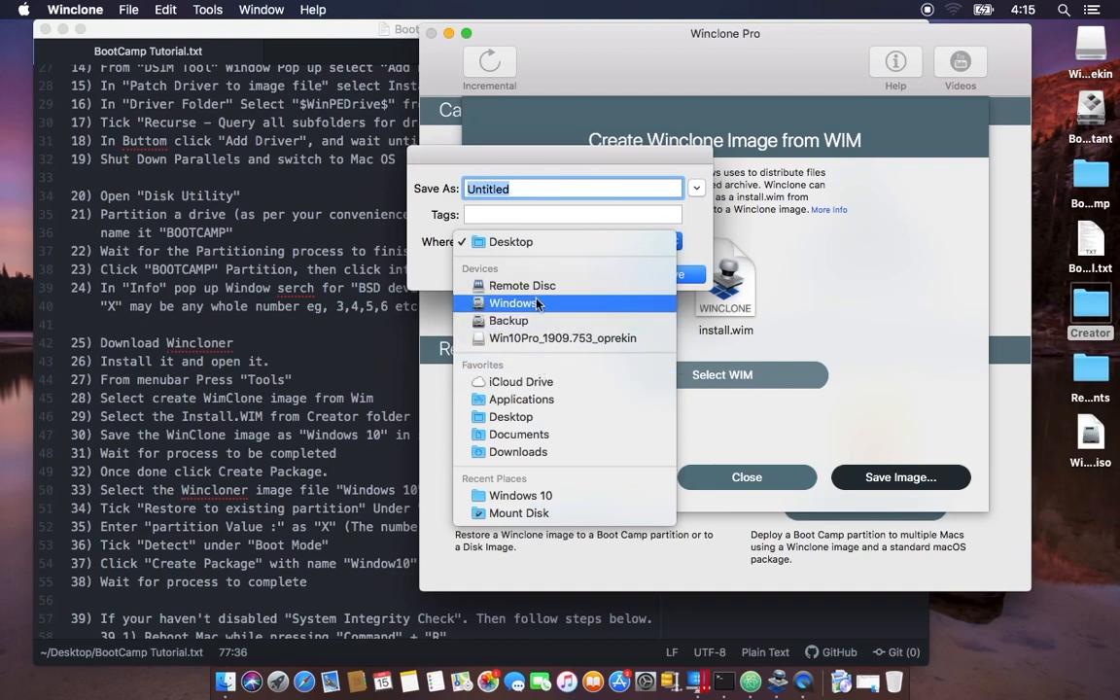
pyautogui.click(533, 435)
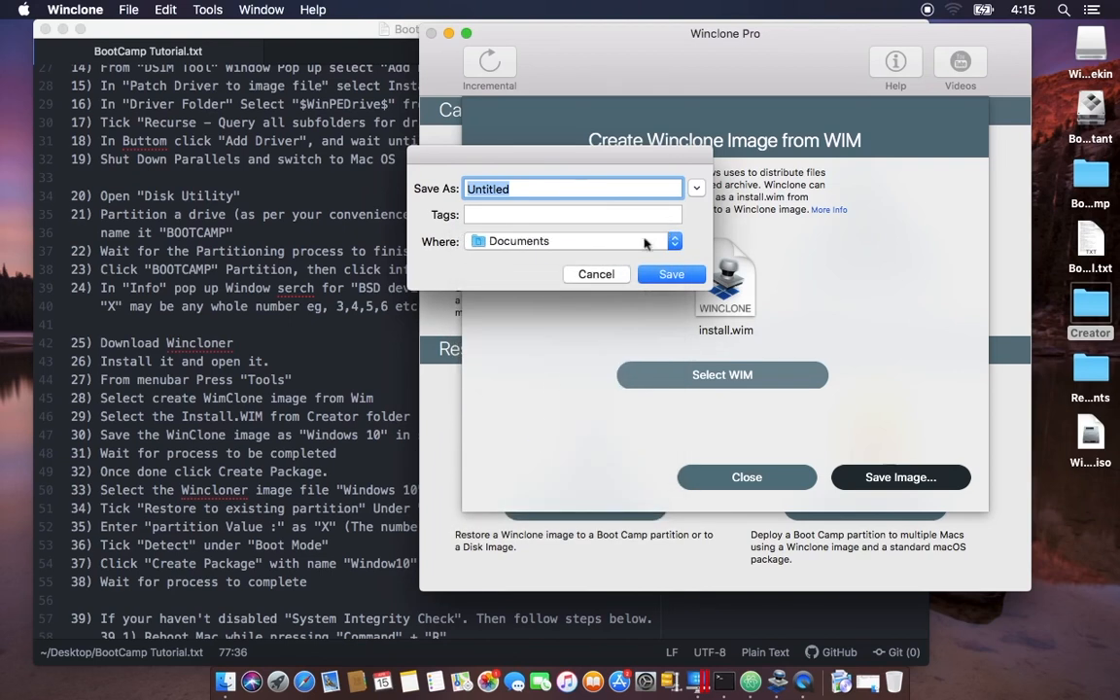
pyautogui.click(696, 188)
pyautogui.click(301, 335)
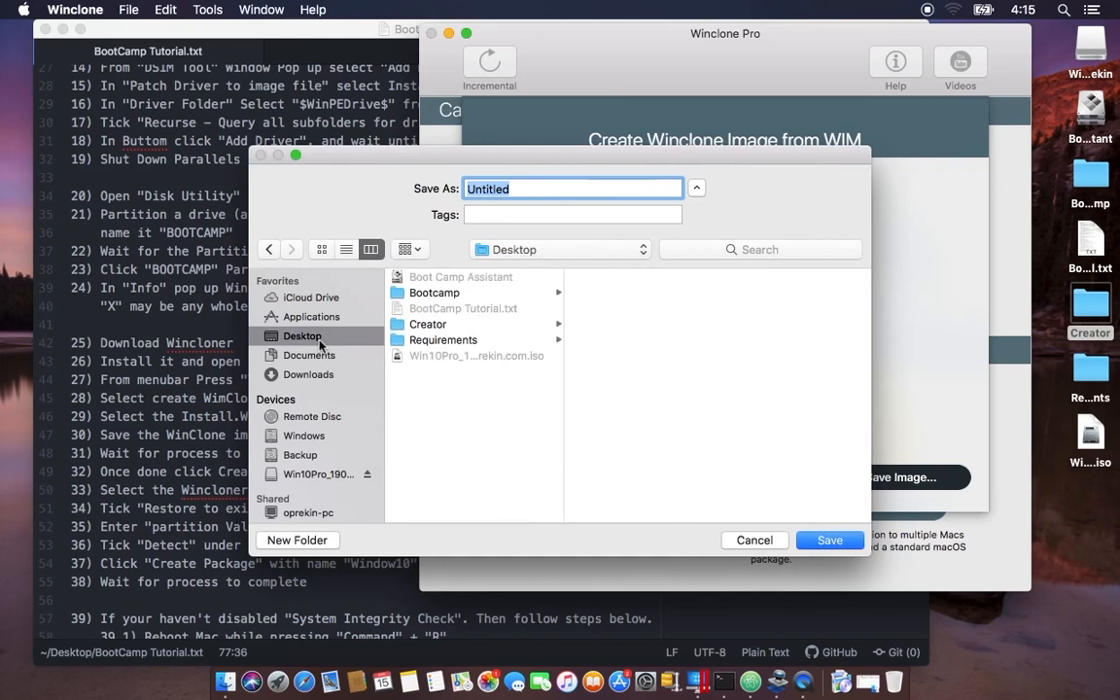
pyautogui.click(465, 333)
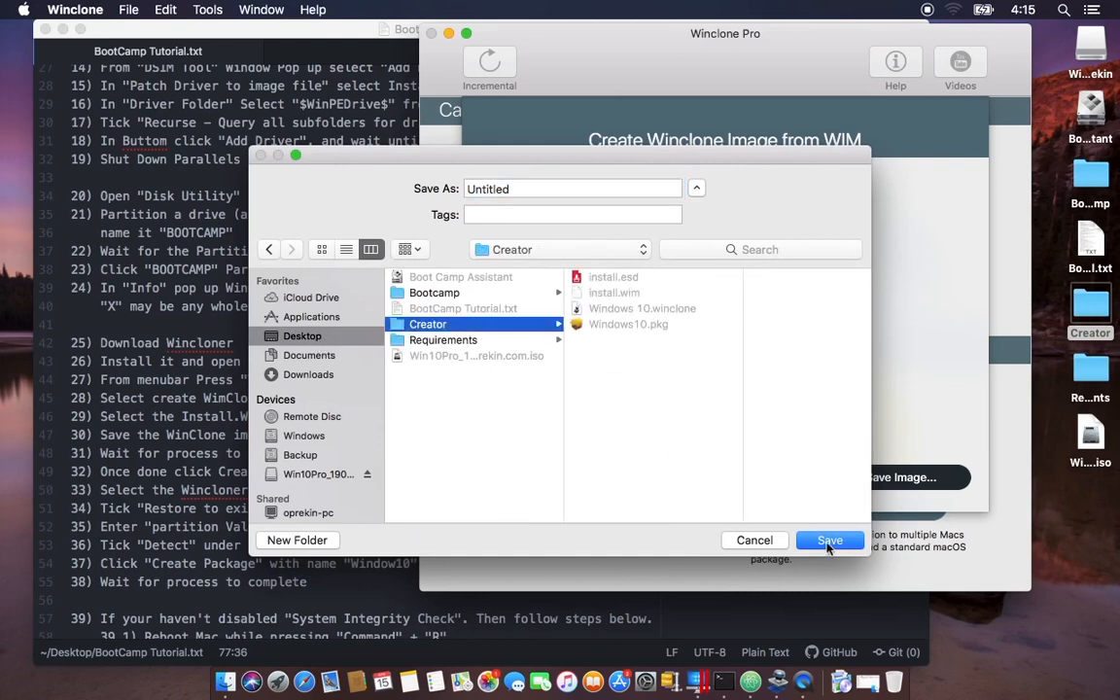
pyautogui.click(768, 540)
pyautogui.click(762, 481)
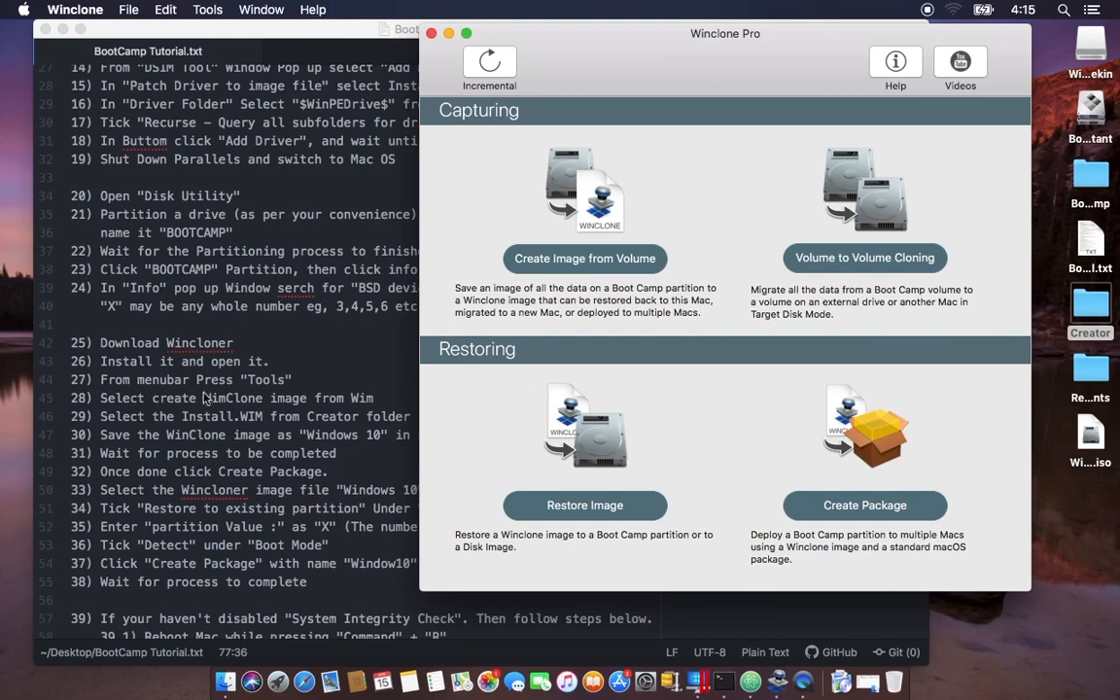
# Review the Create Package steps in the BootCamp Tutorial notes, moving the Winclone window aside to uncover the text
pyautogui.scroll(-5, 218, 485)
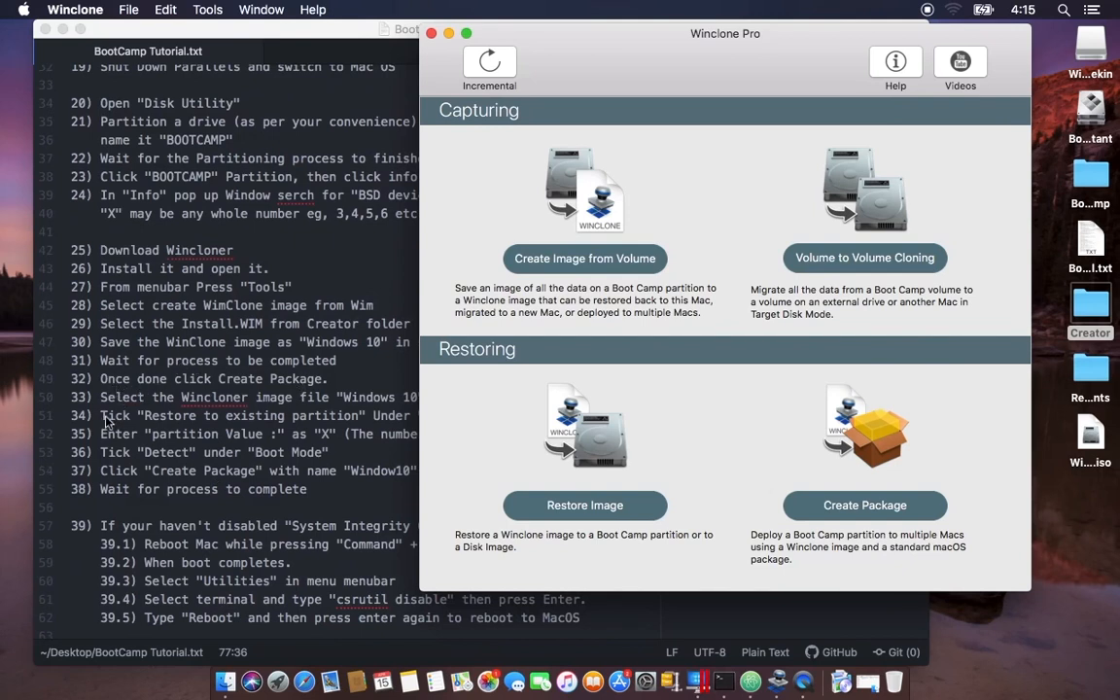
pyautogui.scroll(4, 138, 375)
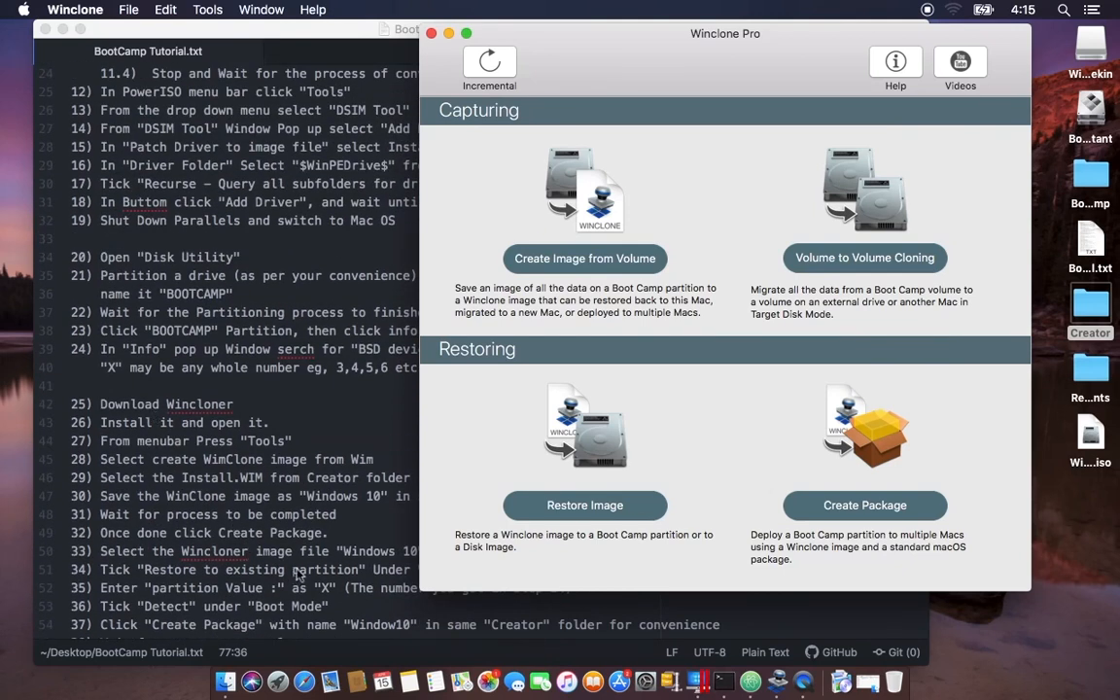
pyautogui.scroll(-4, 369, 476)
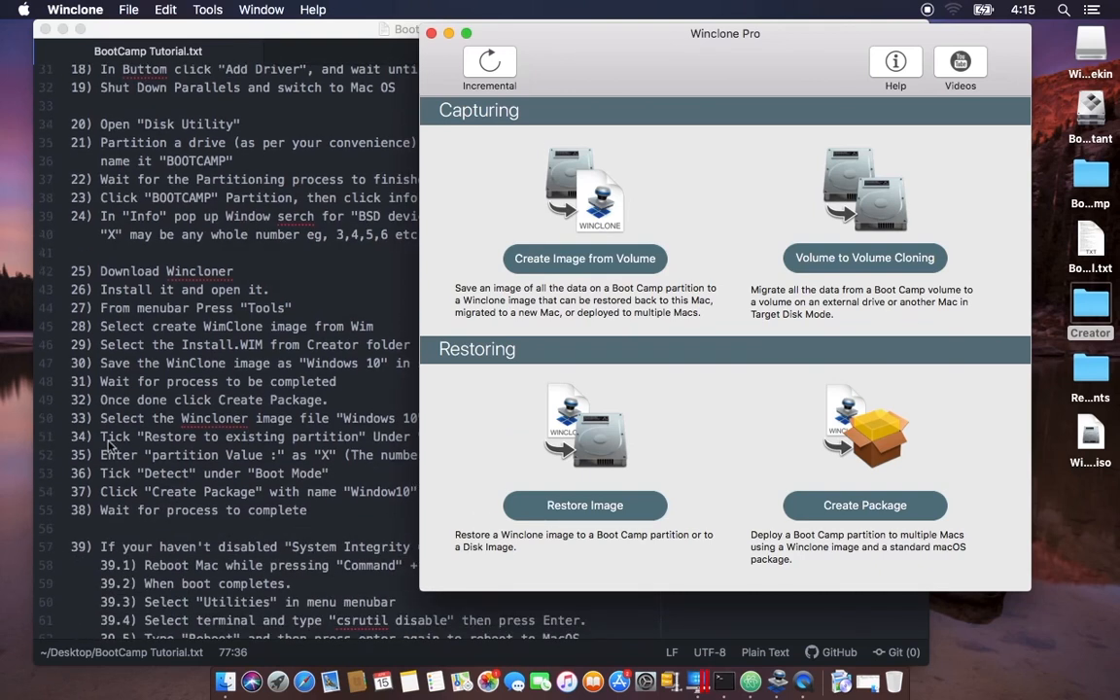
pyautogui.moveTo(724, 67); pyautogui.dragTo(847, 63)
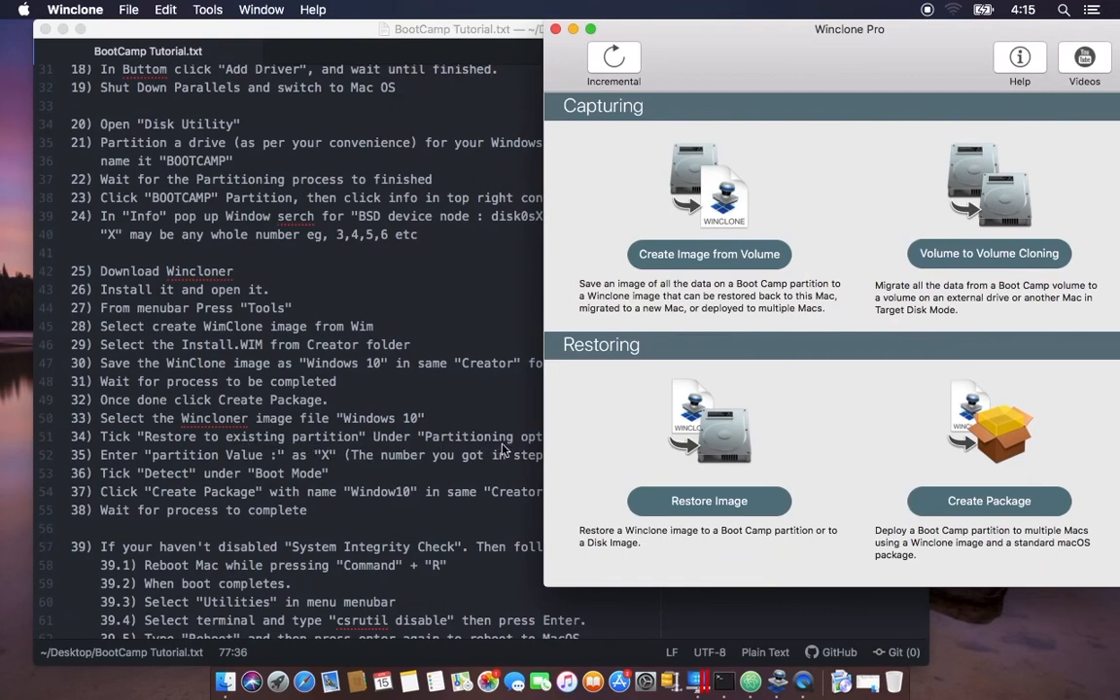
# Review the remaining steps in the BootCamp Tutorial notes, moving the Winclone window off the text and back
pyautogui.scroll(-5, 462, 413)
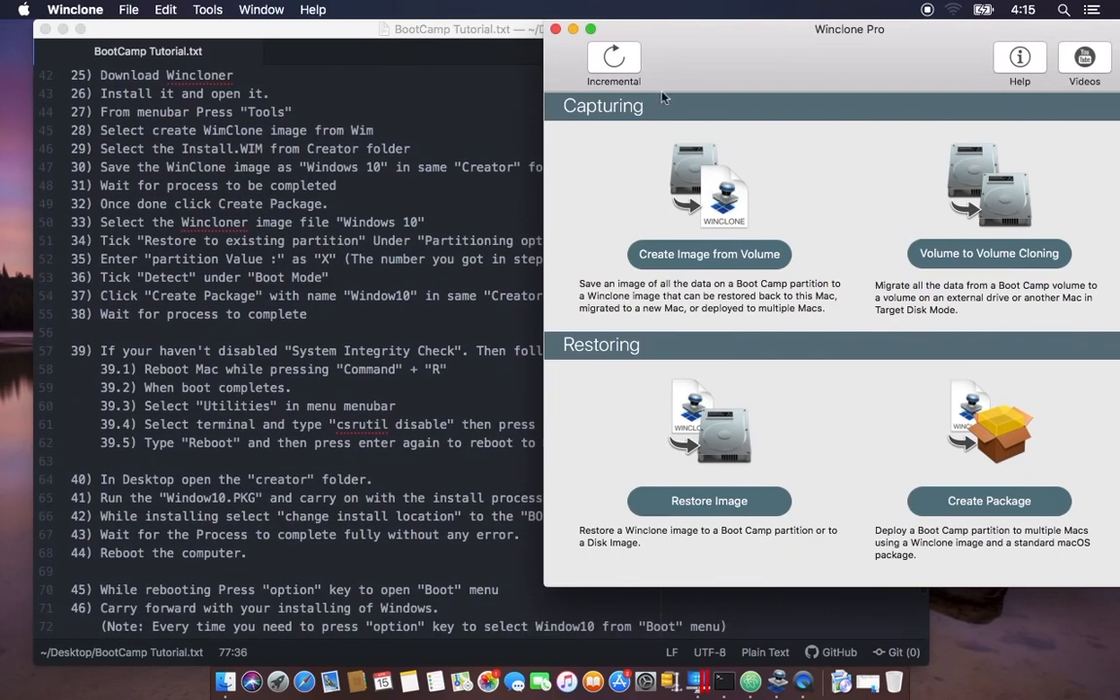
pyautogui.moveTo(682, 58); pyautogui.dragTo(404, 413)
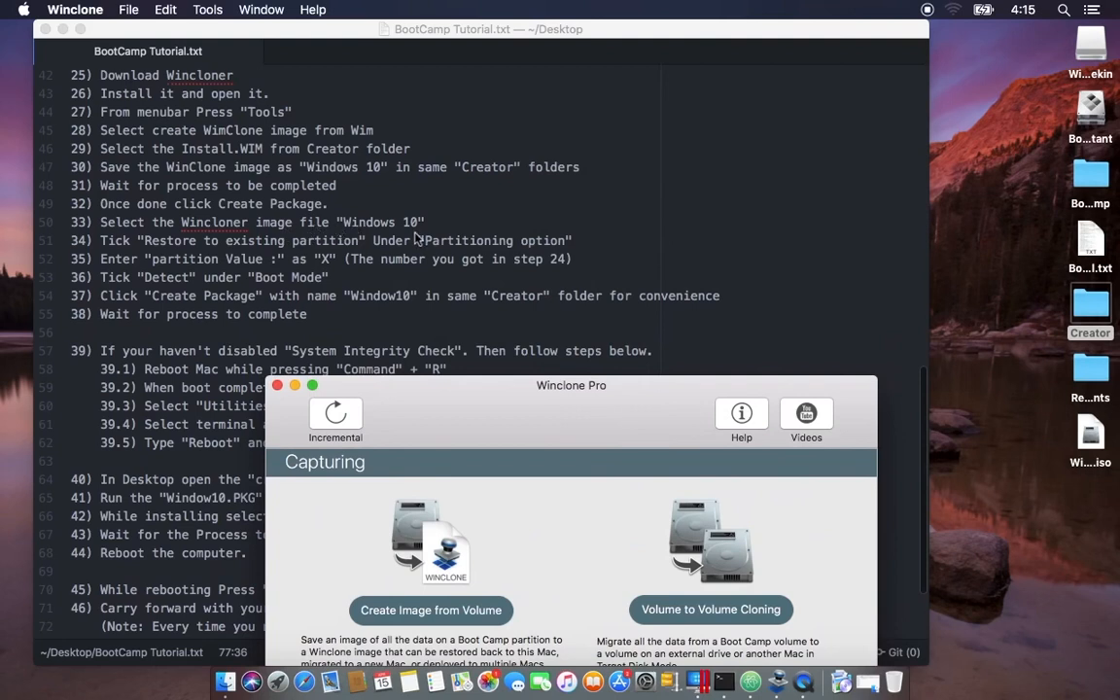
pyautogui.doubleClick(483, 399)
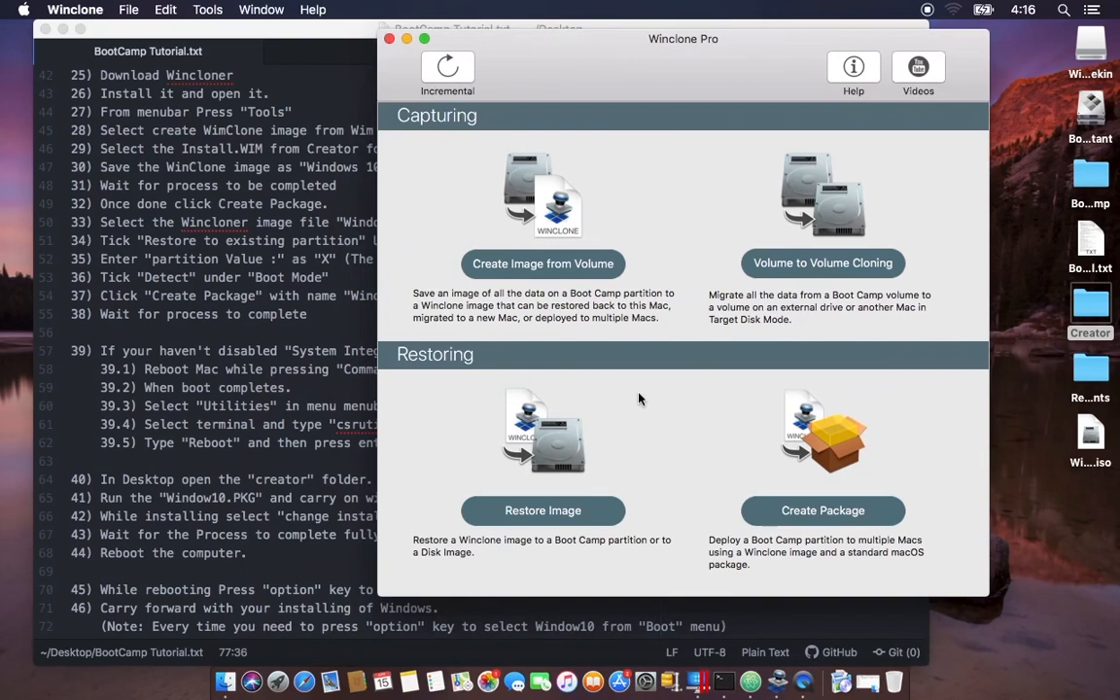
# Start creating a package, browse to Windows 10.winclone in the Creator folder as its image, and cancel the image selection
pyautogui.click(814, 512)
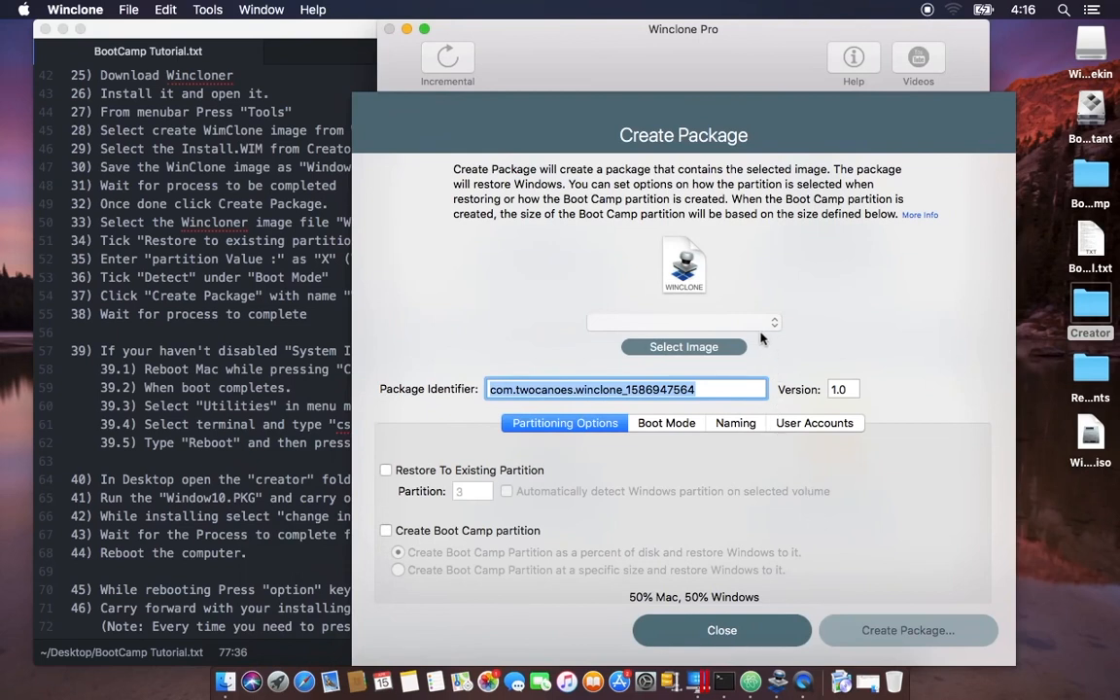
pyautogui.click(728, 352)
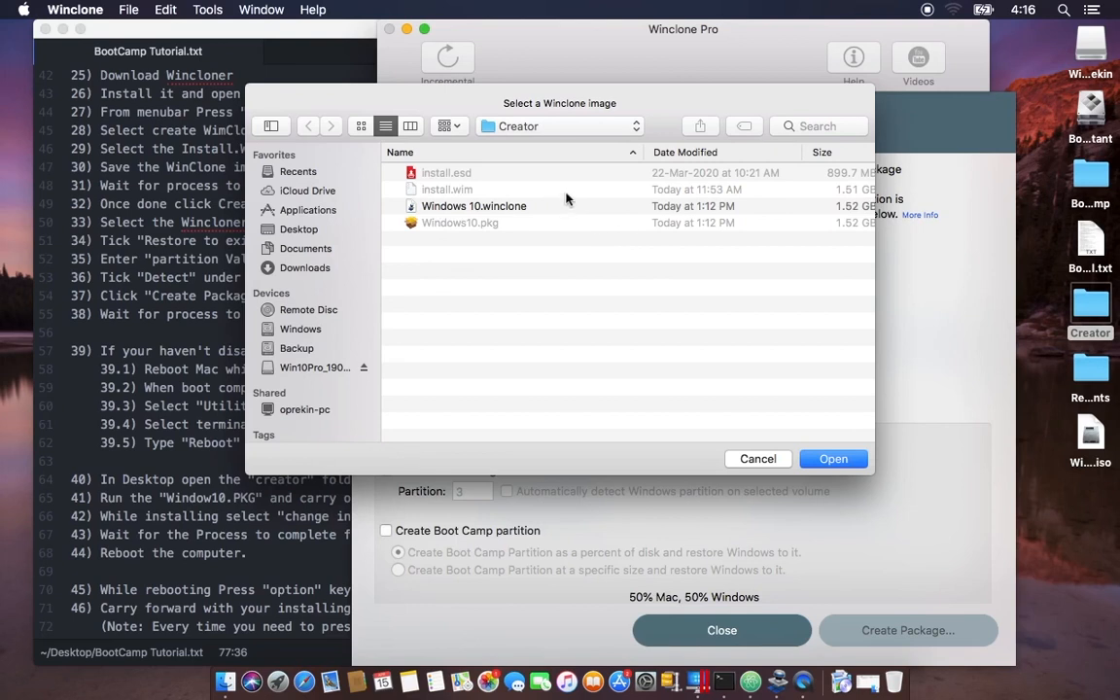
pyautogui.click(486, 207)
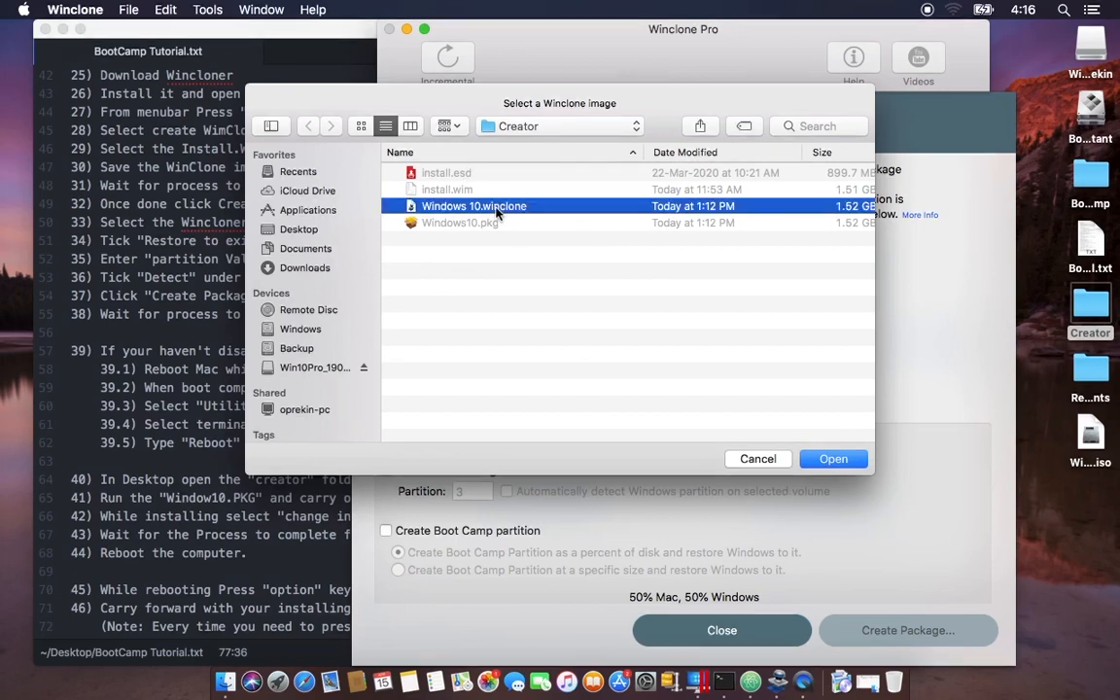
pyautogui.click(777, 458)
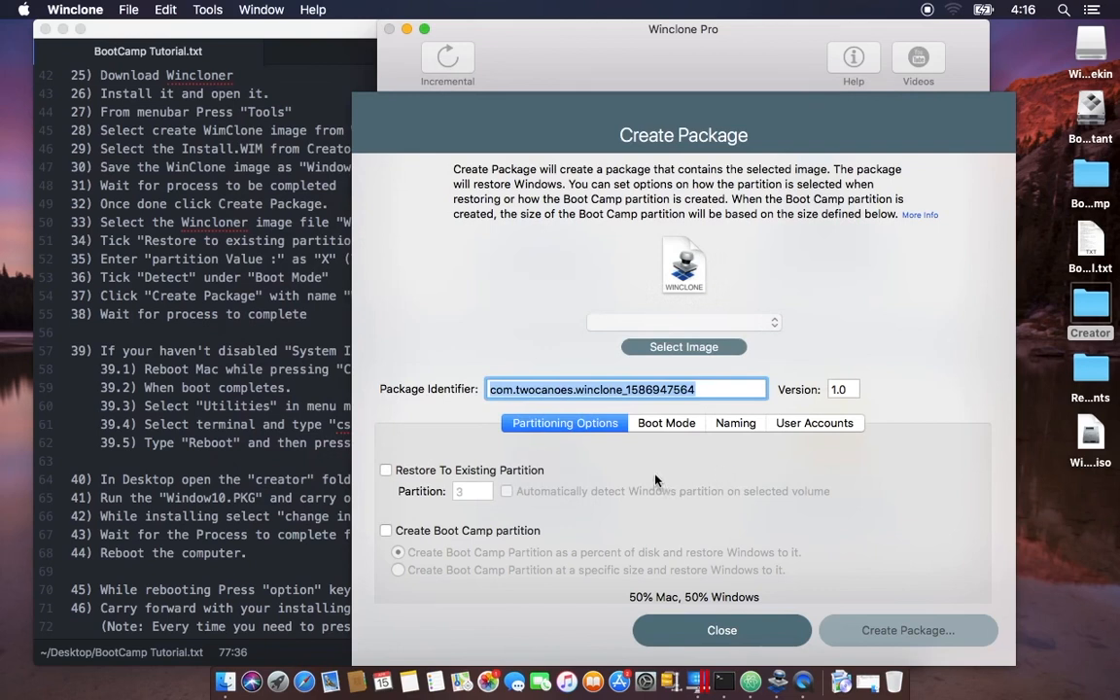
# Enable restoring to an existing partition for the package and set the partition number to 4
pyautogui.click(385, 471)
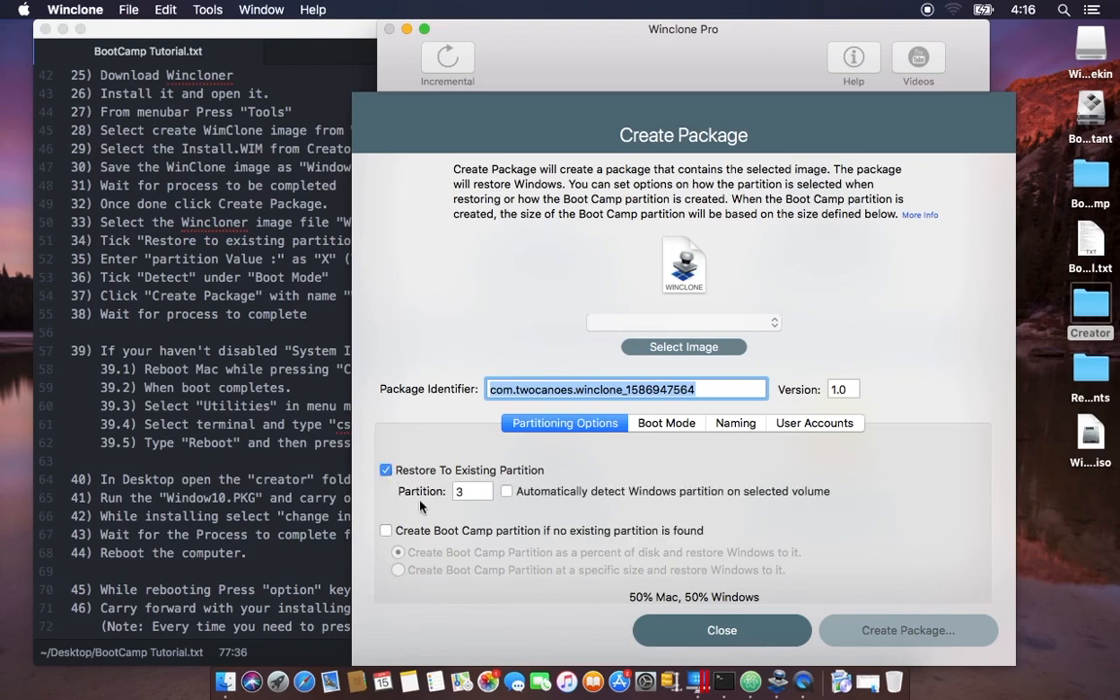
pyautogui.click(467, 492)
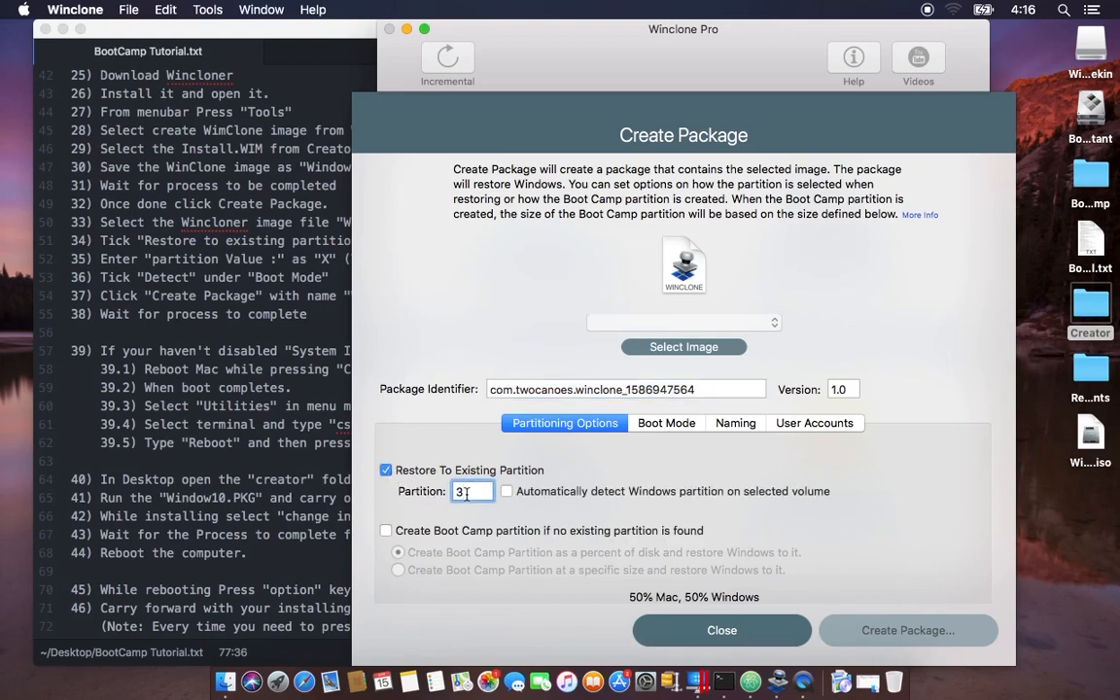
pyautogui.press('BackSpace')
pyautogui.write('4')
pyautogui.press('BackSpace')
pyautogui.write('10')
pyautogui.press('BackSpace')
pyautogui.press('BackSpace')
pyautogui.write('4')
# Examine the package's boot mode options and close the Create Package dialog without creating a package
pyautogui.click(657, 428)
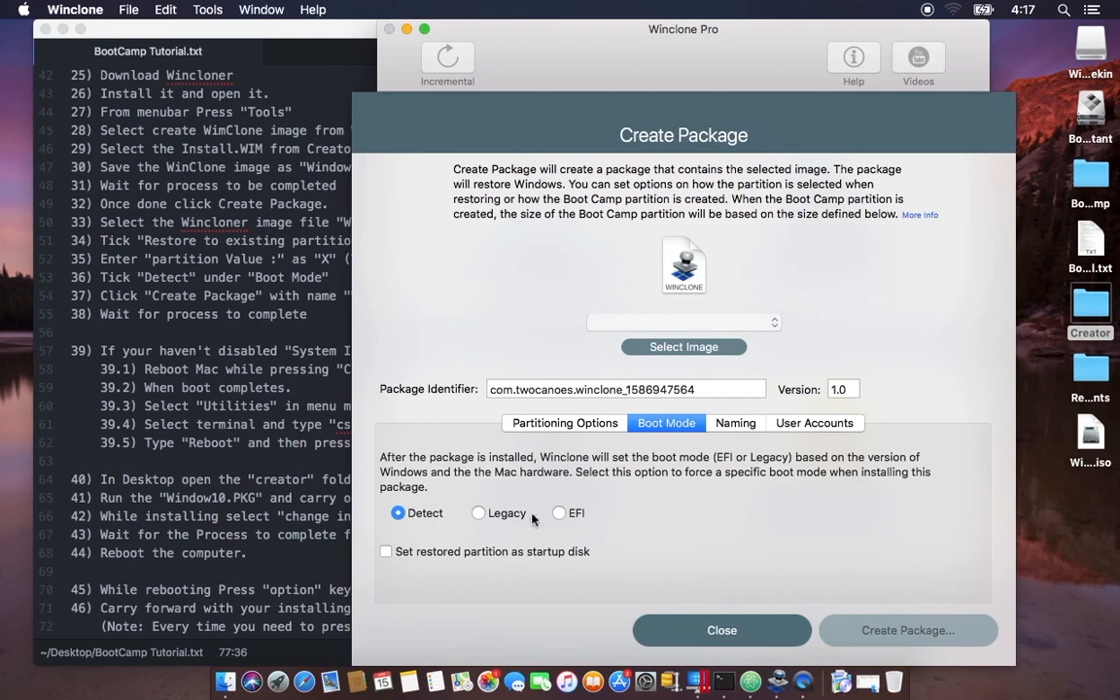
pyautogui.click(763, 644)
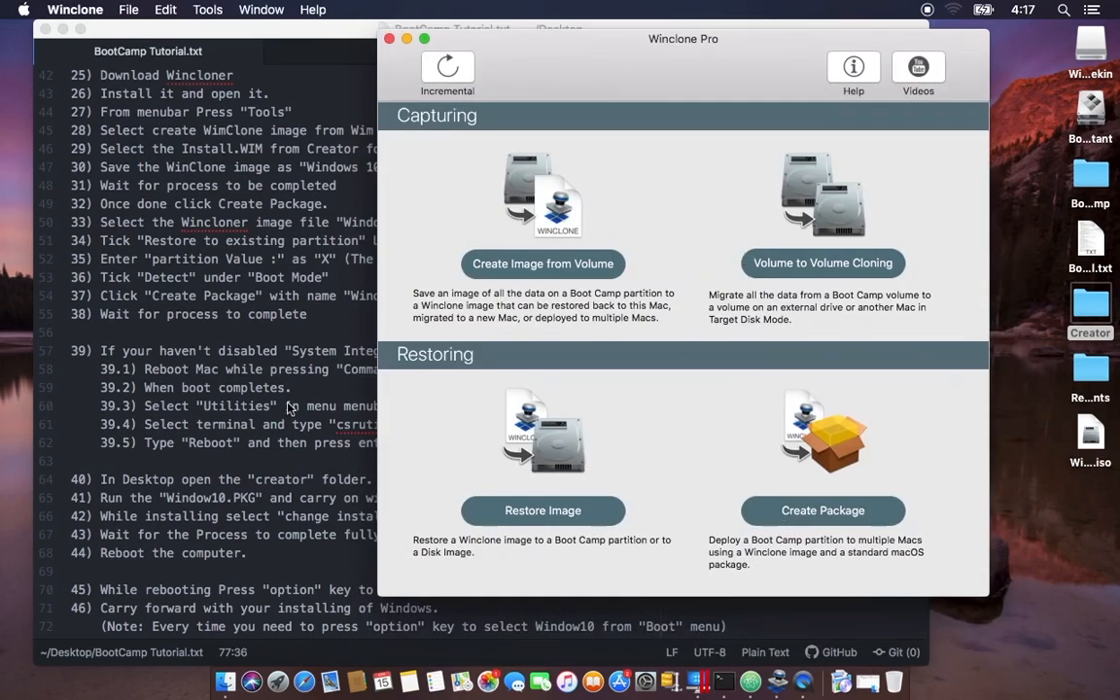
pyautogui.click(828, 517)
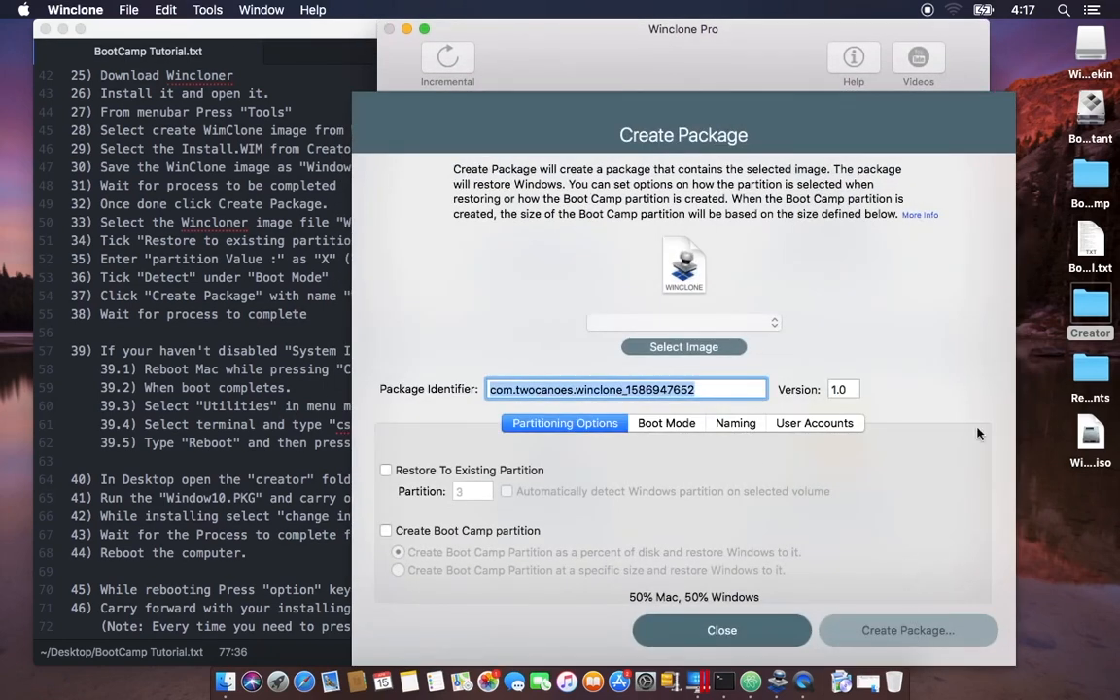
pyautogui.click(735, 632)
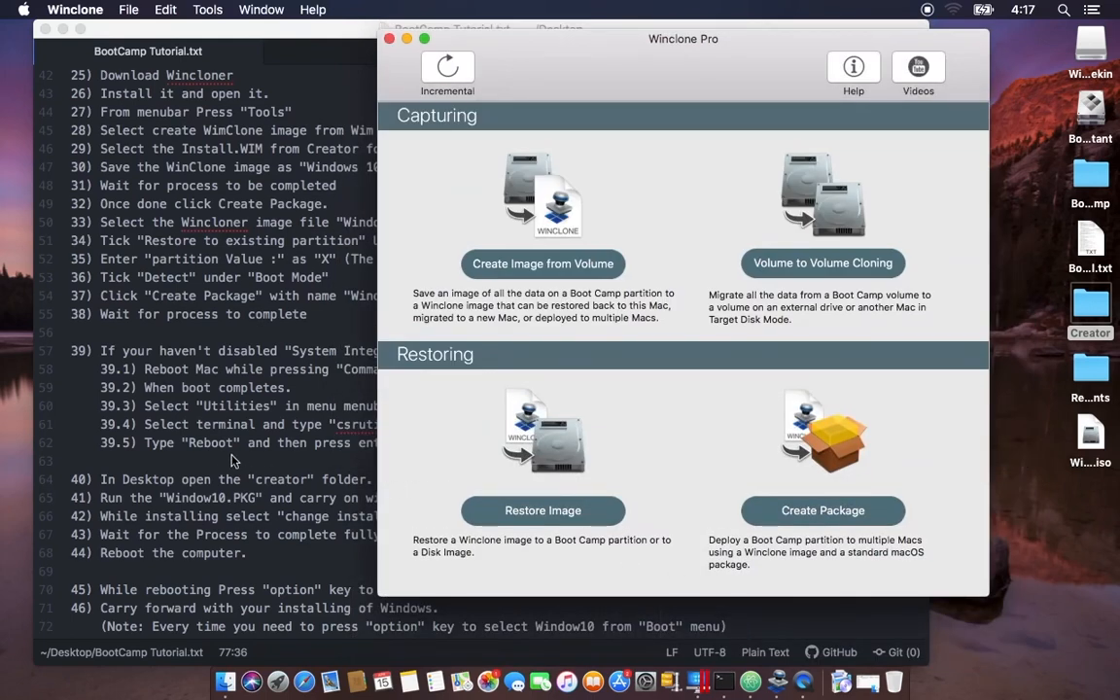
# Review the notes on partitioning, package creation, disabling the integrity check and running the package, minimizing Winclone to uncover the text
pyautogui.scroll(6, 208, 408)
pyautogui.scroll(-3, 233, 462)
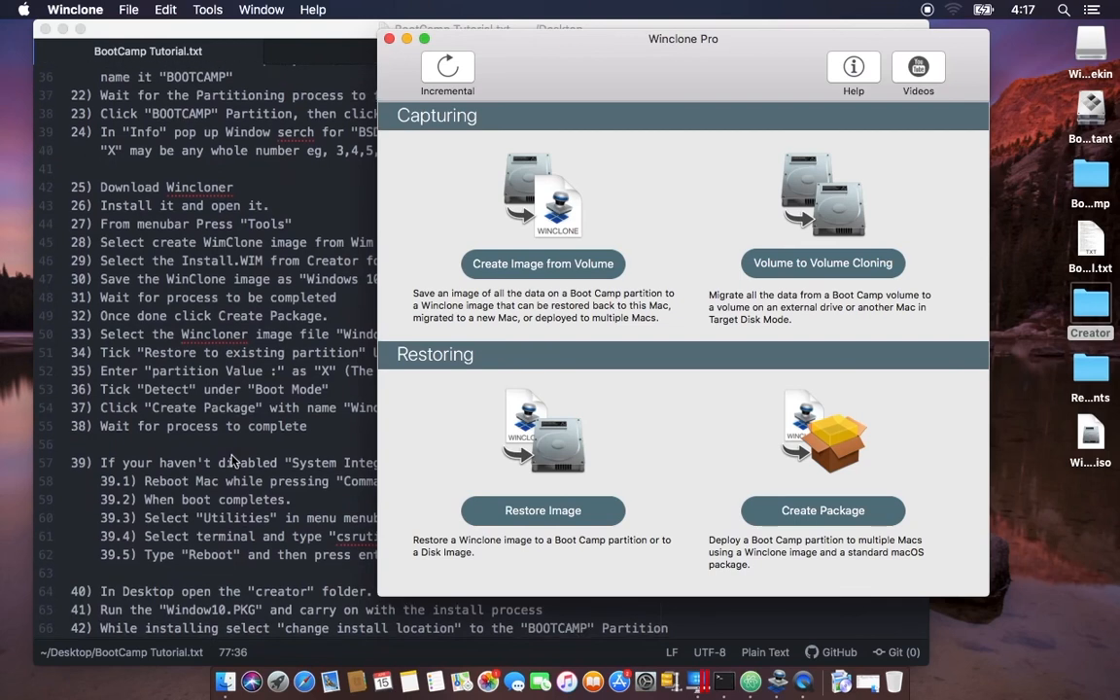
pyautogui.scroll(1, 234, 461)
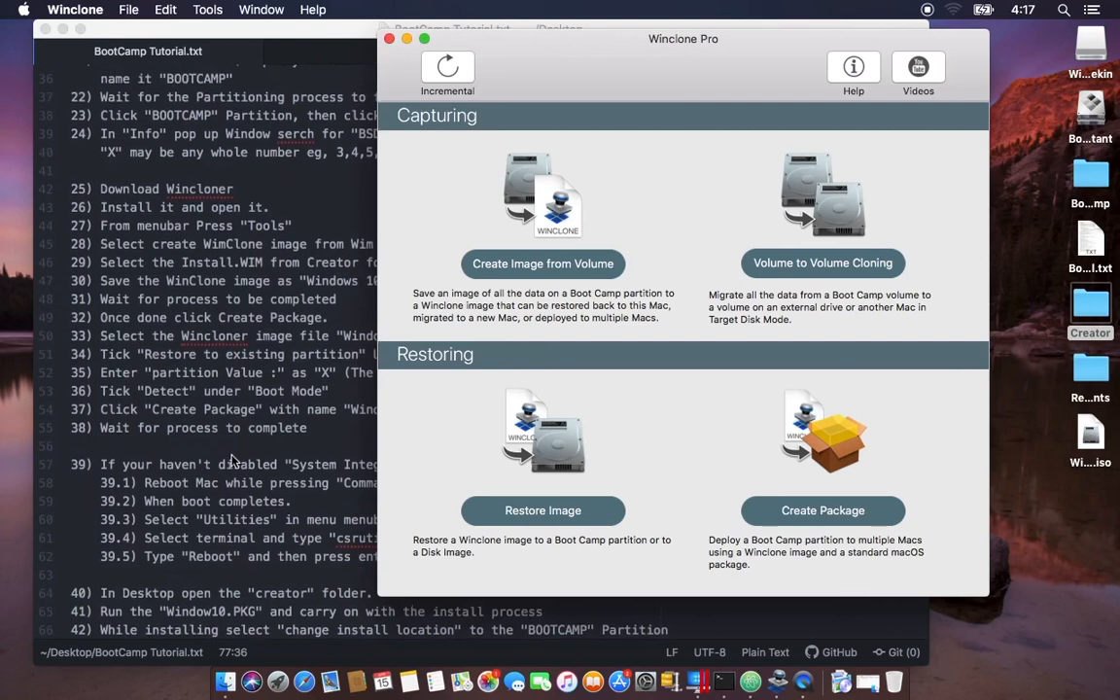
pyautogui.scroll(5, 233, 462)
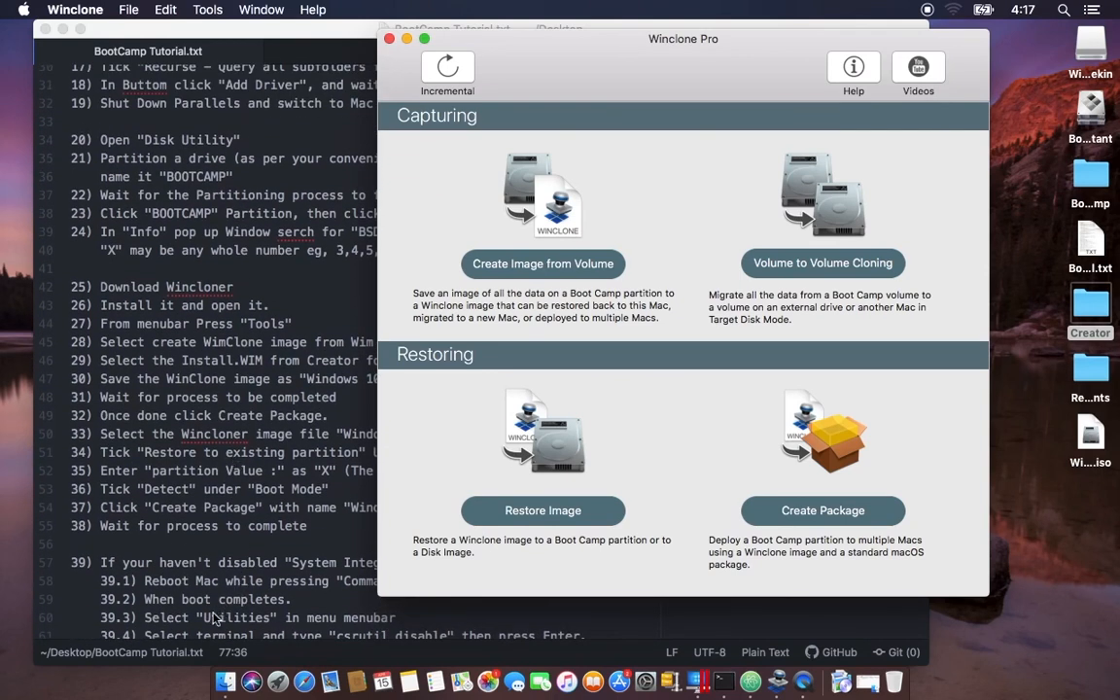
pyautogui.scroll(-2, 204, 583)
pyautogui.scroll(-1, 216, 618)
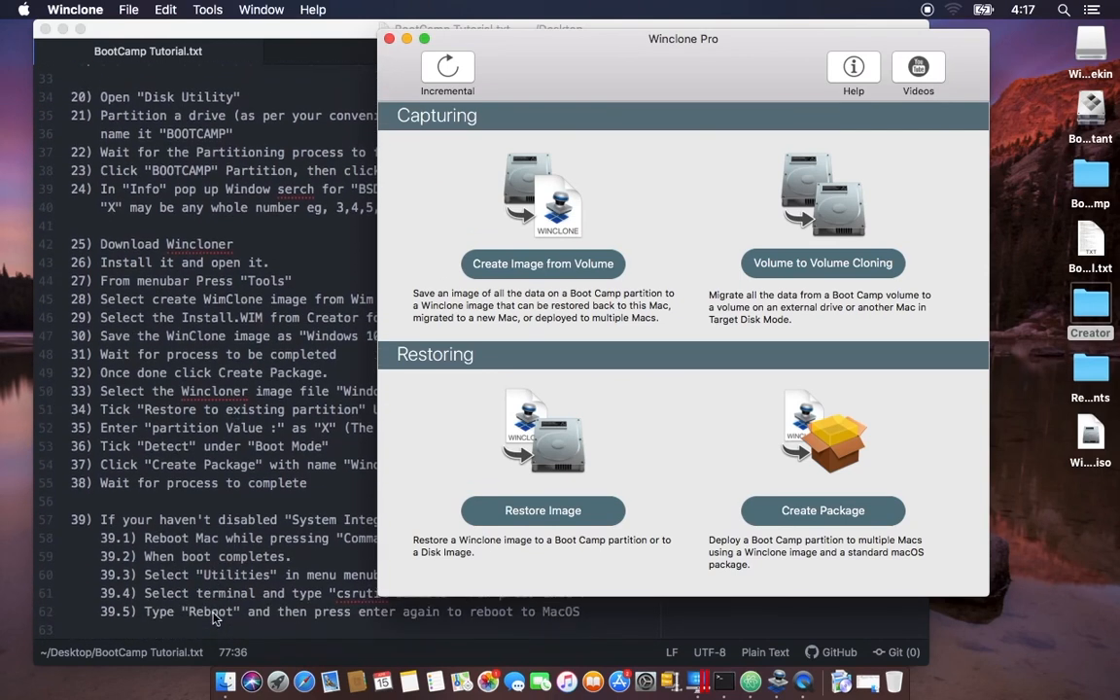
pyautogui.click(406, 39)
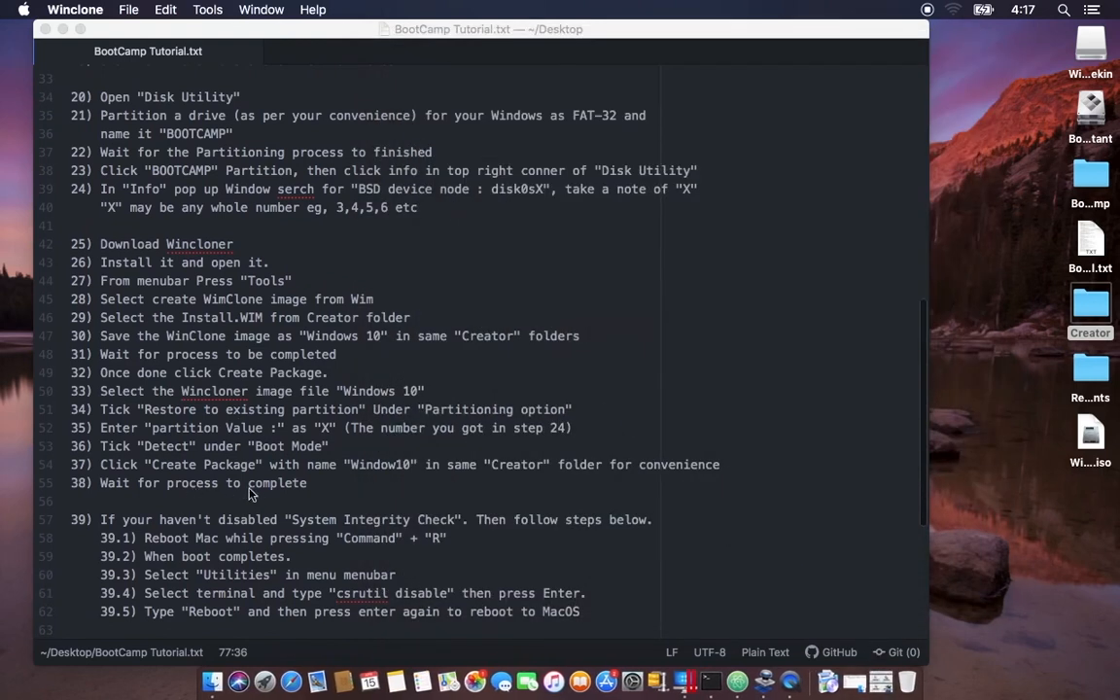
pyautogui.scroll(-5, 262, 496)
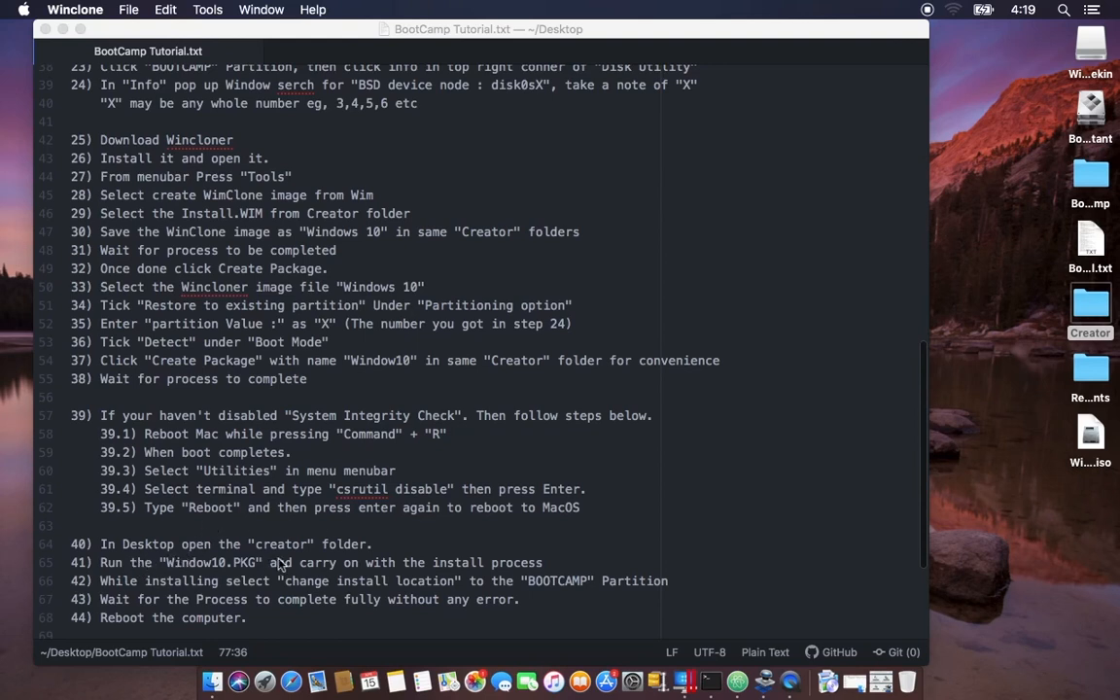
# Run Windows10.pkg from the desktop's Creator folder, allow its compatibility check and proceed past the installer's introduction
pyautogui.doubleClick(1093, 309)
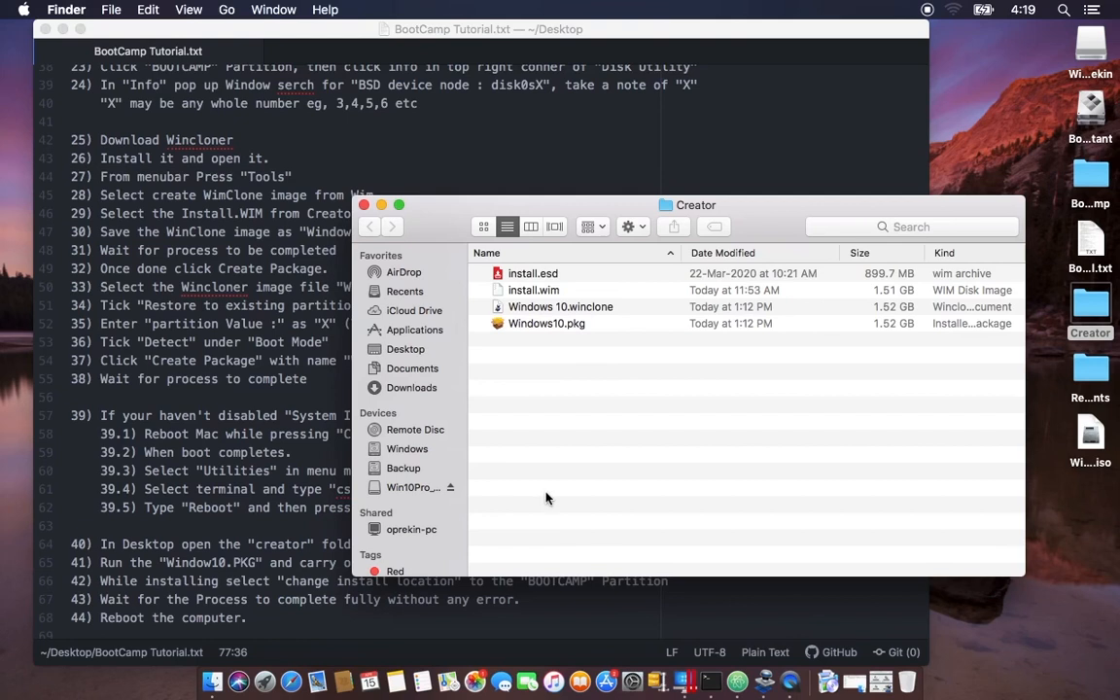
pyautogui.click(532, 326)
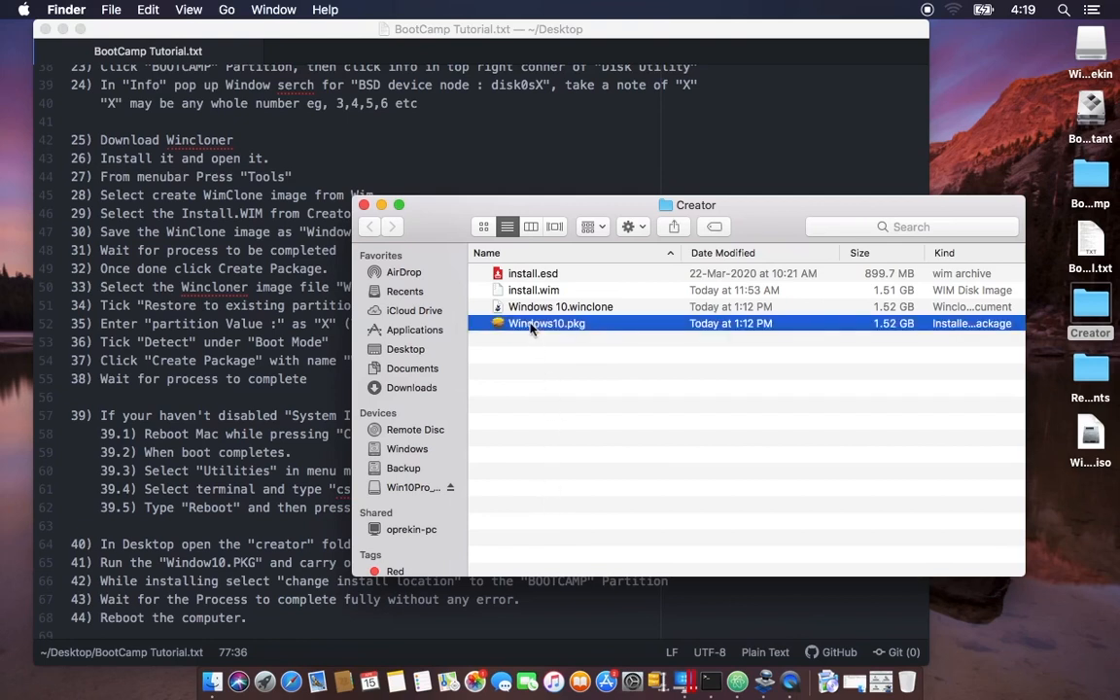
pyautogui.doubleClick(531, 327)
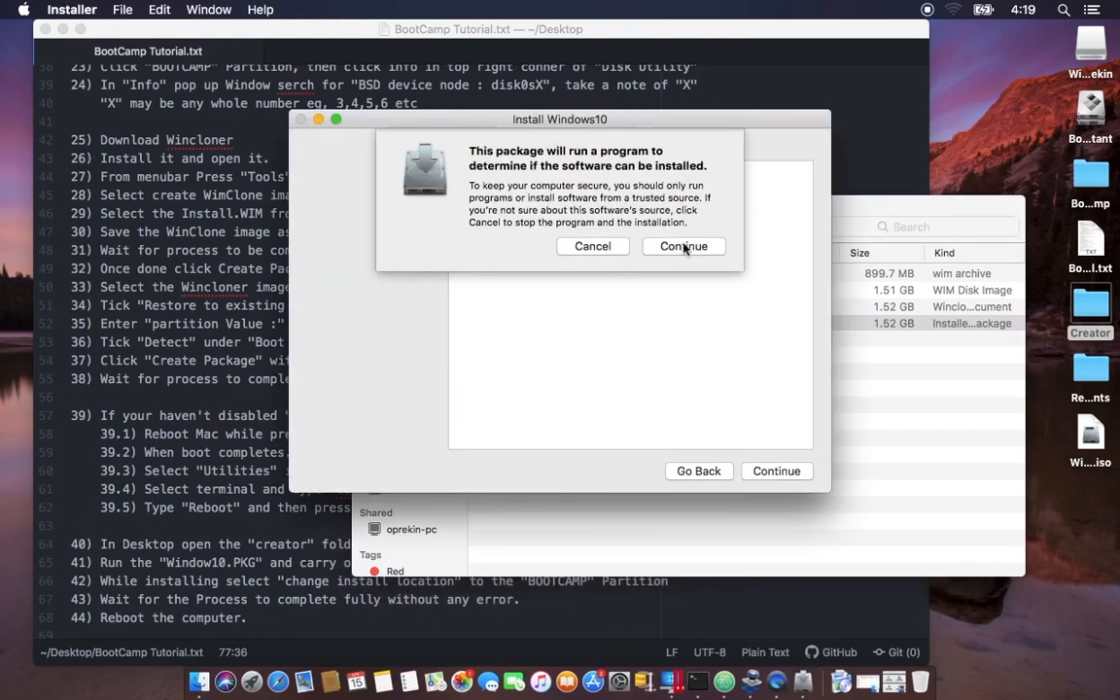
pyautogui.click(683, 247)
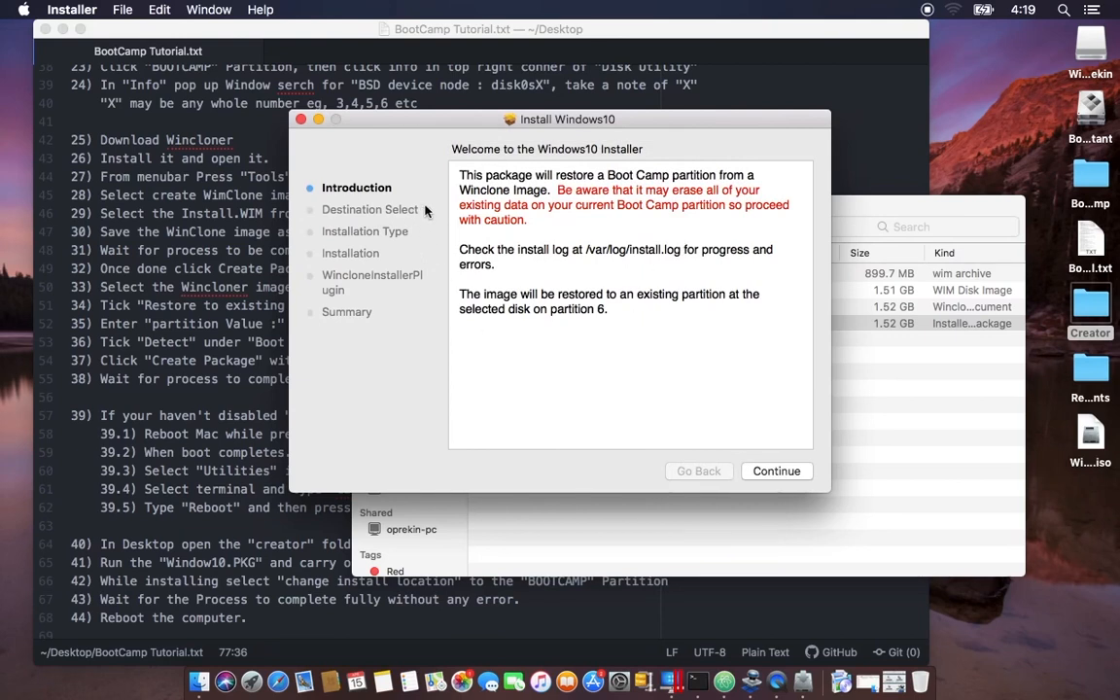
pyautogui.click(776, 470)
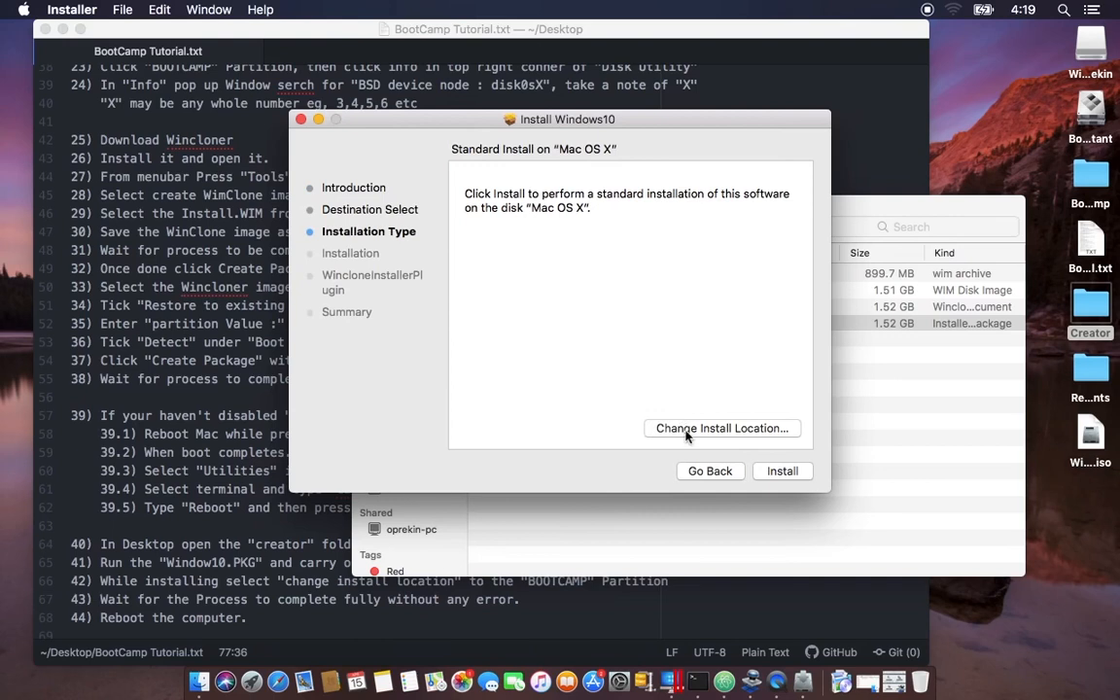
# Change the install location to the Windows disk, check its device details and accept it as the destination
pyautogui.click(733, 439)
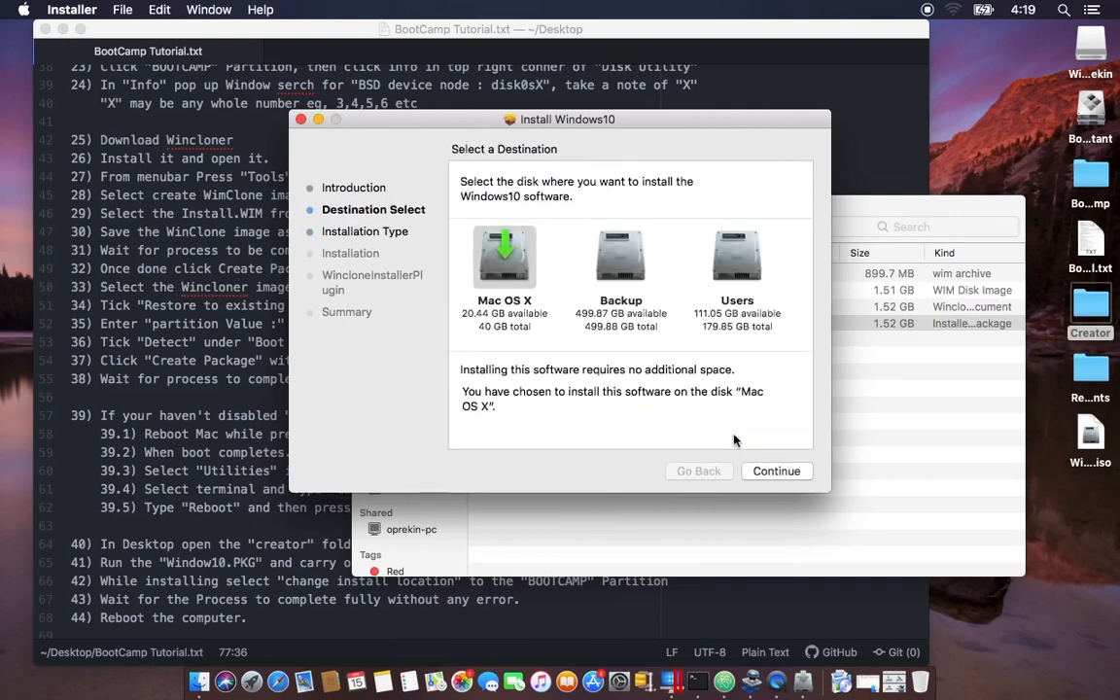
pyautogui.click(626, 253)
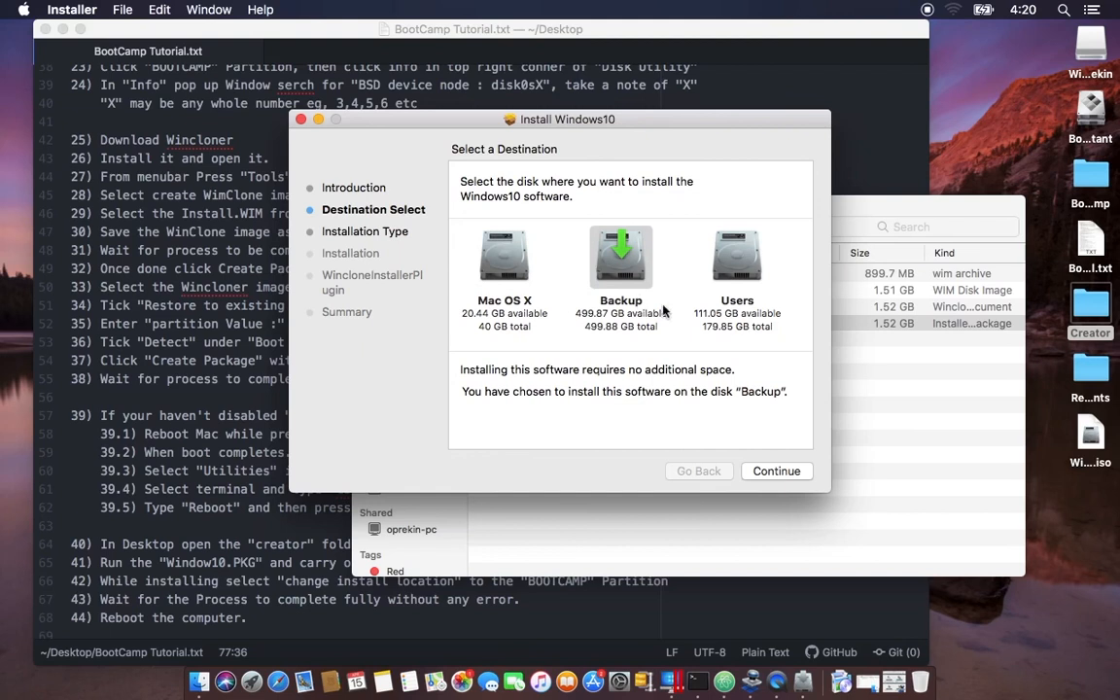
pyautogui.scroll(-1, 691, 307)
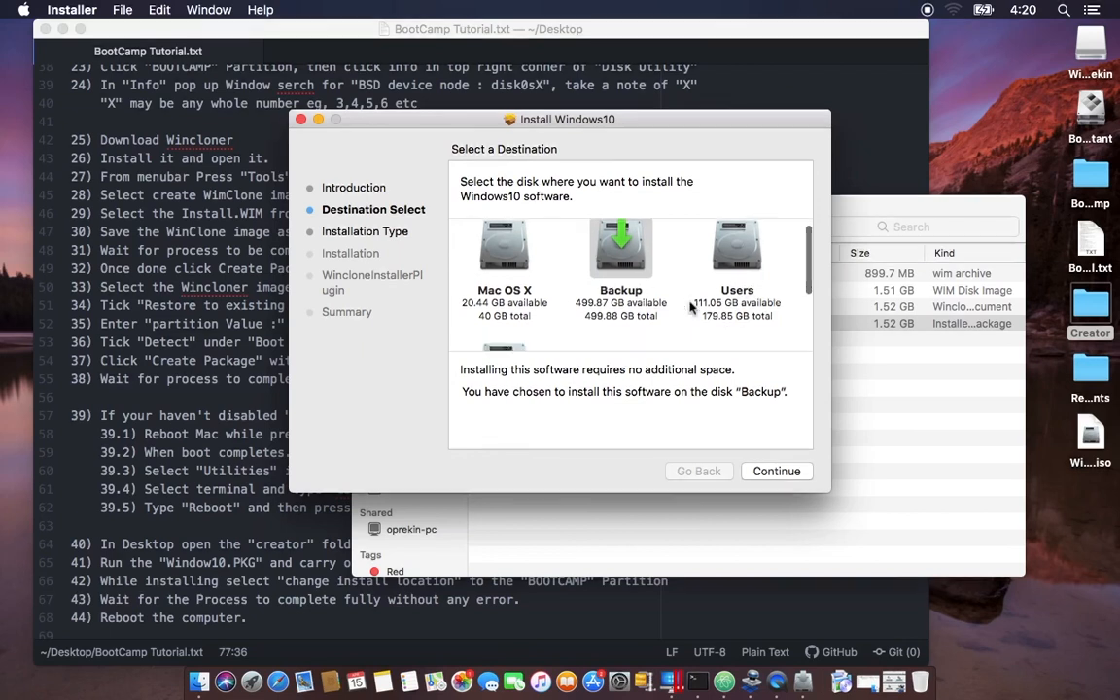
pyautogui.scroll(-3, 685, 304)
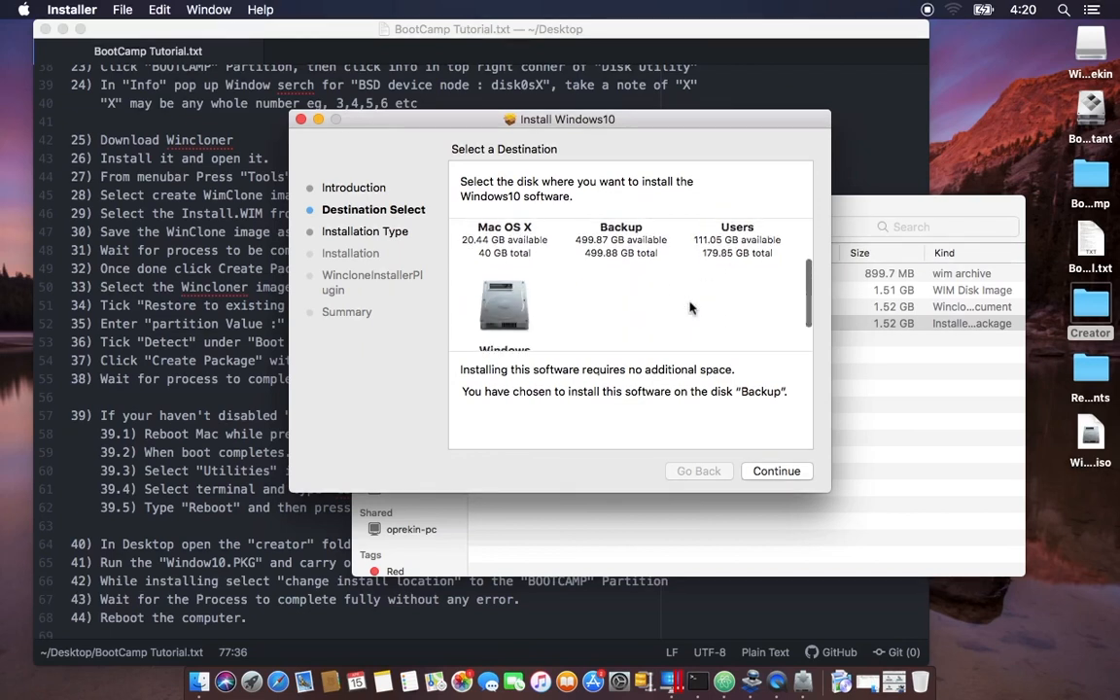
pyautogui.click(498, 281)
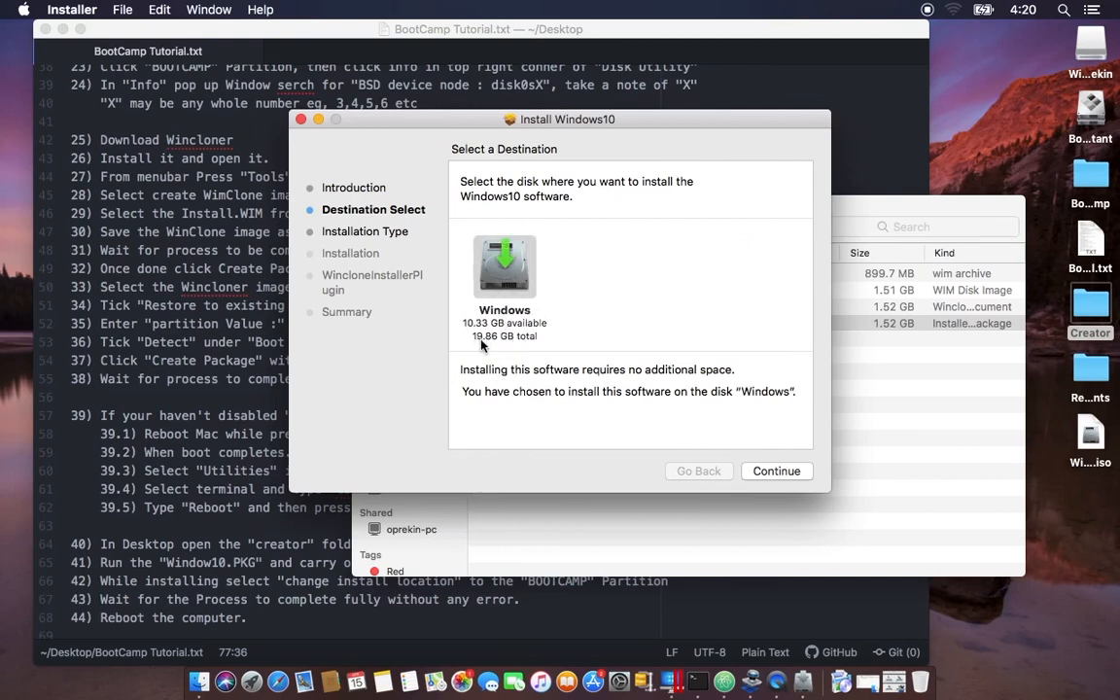
pyautogui.scroll(3, 498, 299)
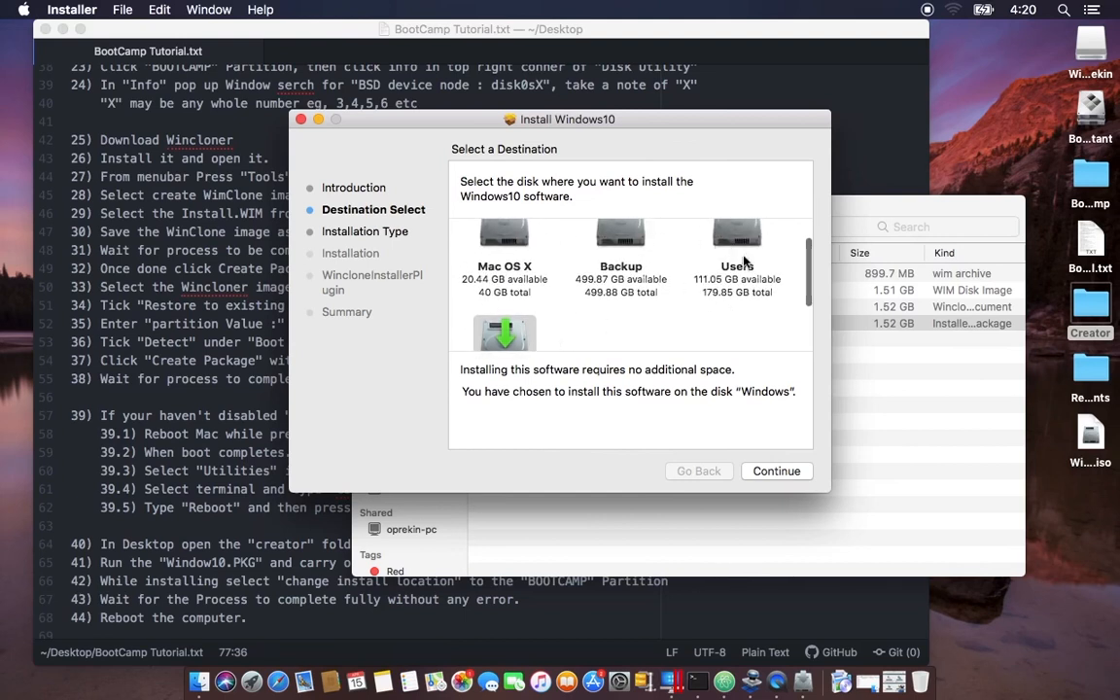
pyautogui.scroll(-3, 664, 329)
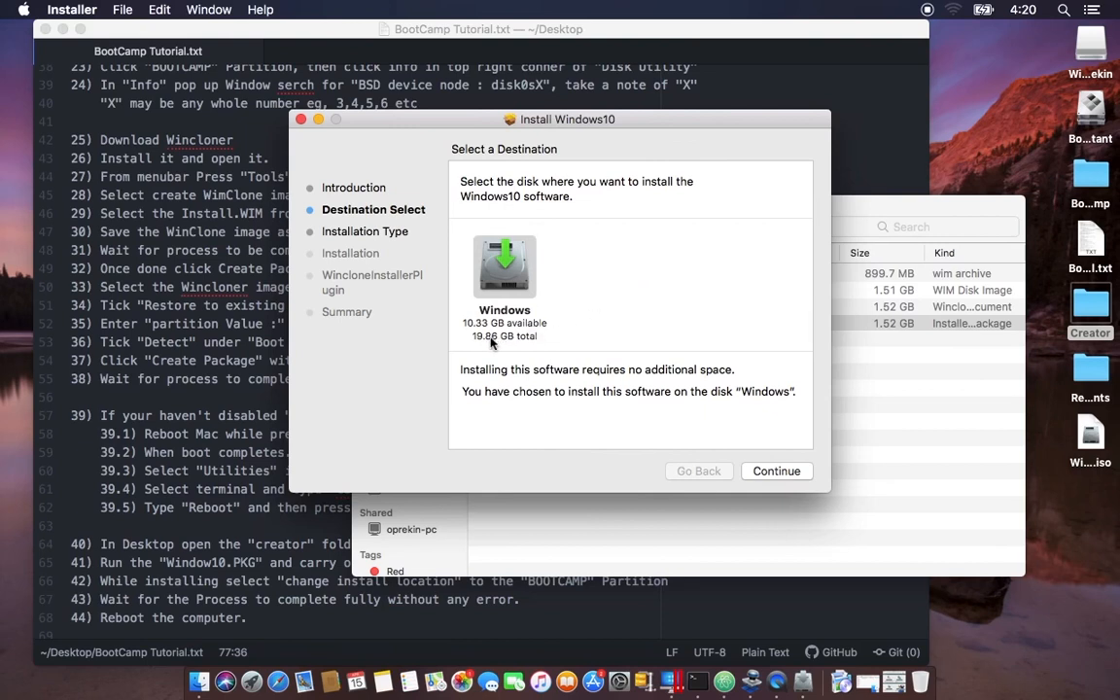
pyautogui.moveTo(493, 343)
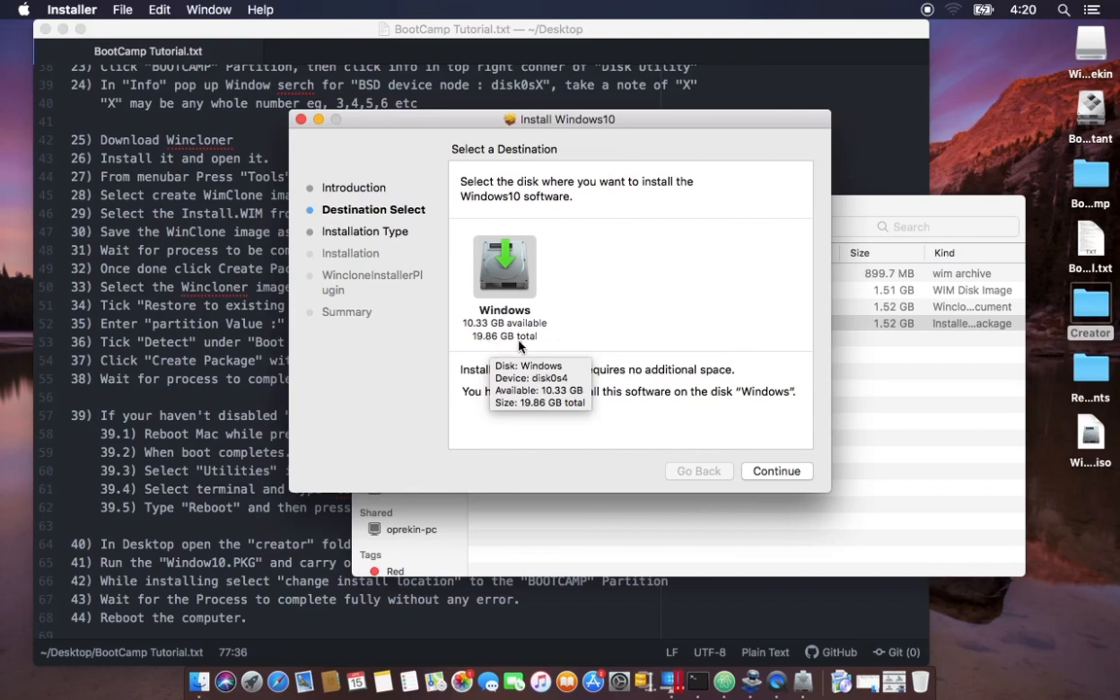
pyautogui.click(756, 474)
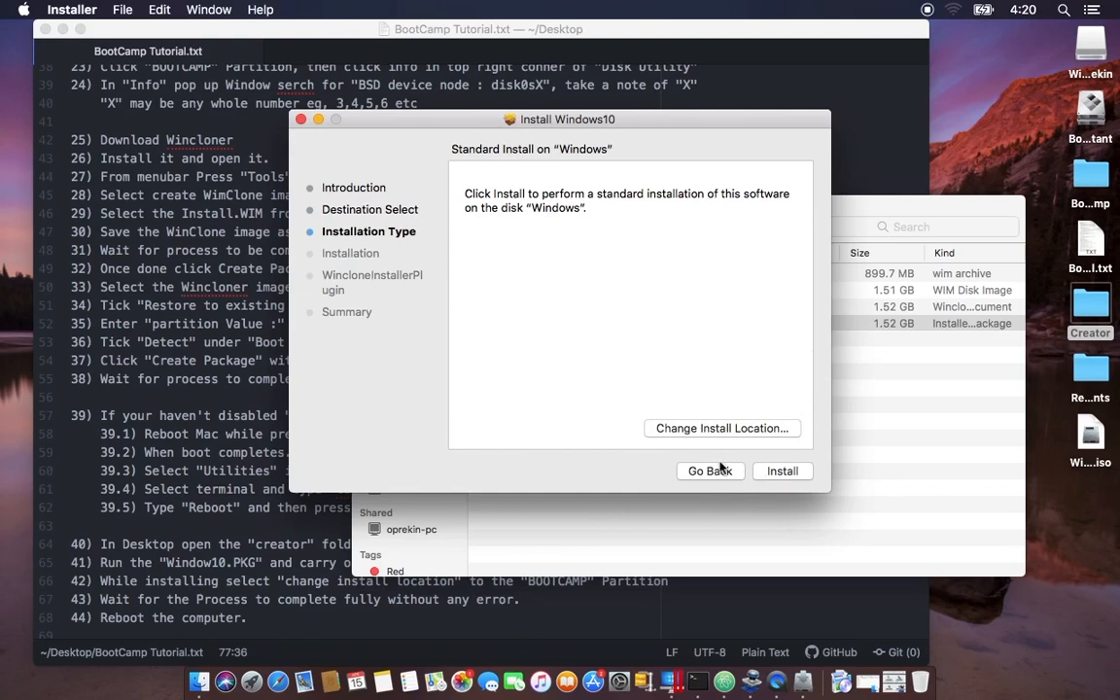
# Close the Windows10 installer without installing and move the Creator folder window up to uncover the last notes
pyautogui.click(300, 118)
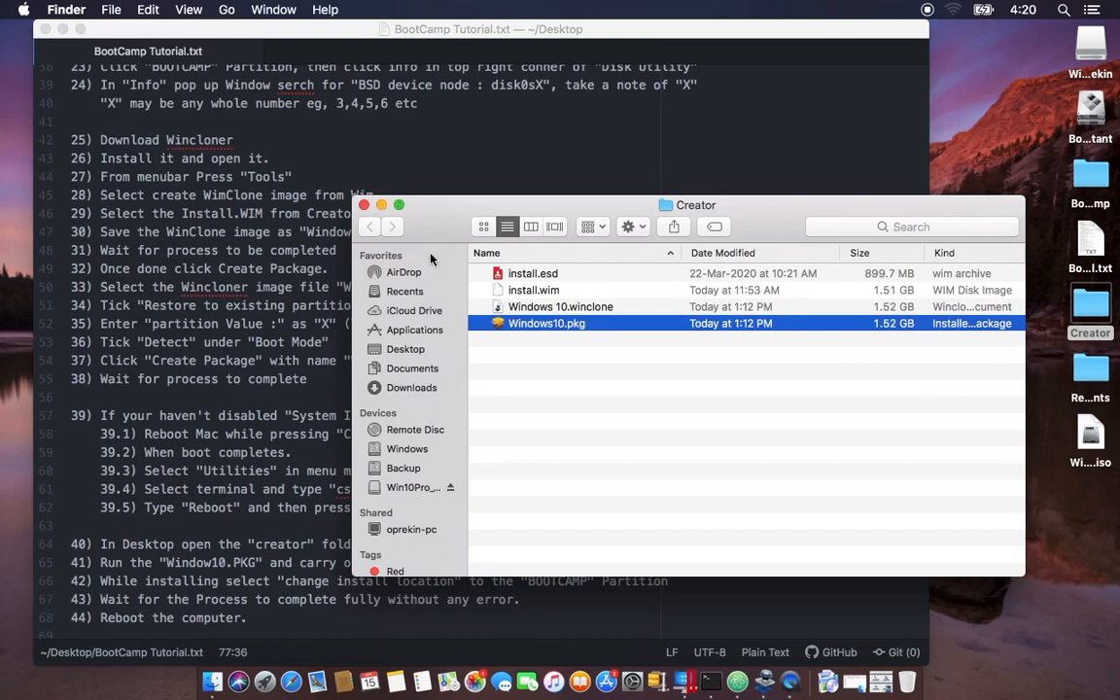
pyautogui.click(477, 363)
pyautogui.moveTo(580, 214); pyautogui.dragTo(602, 60)
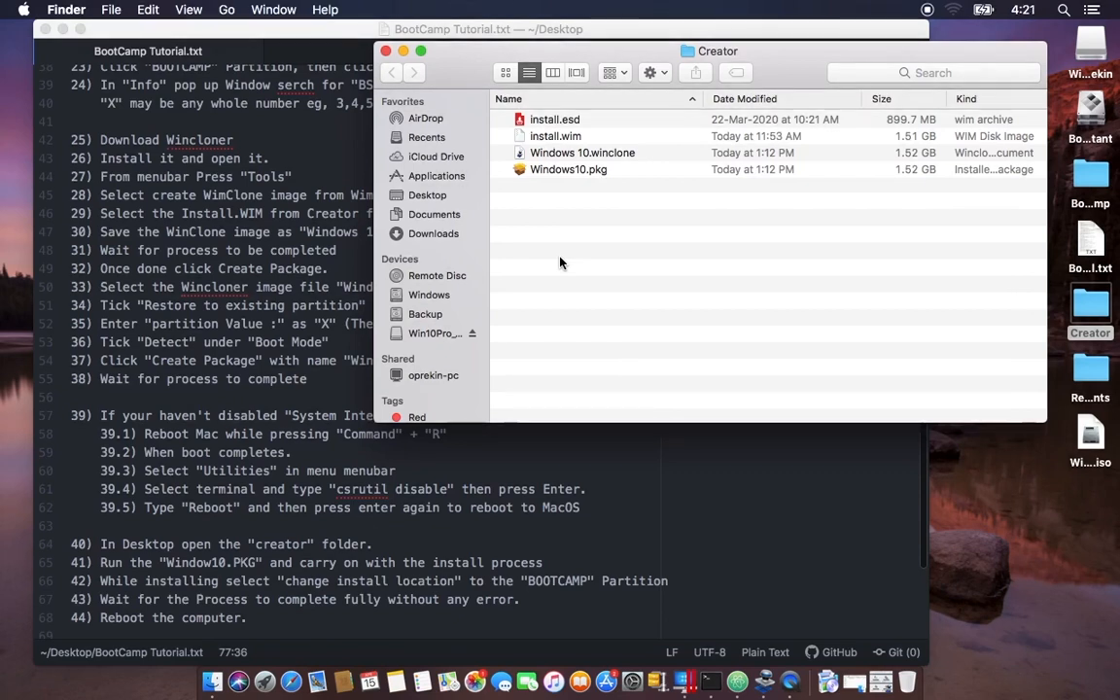
# Close the Creator folder window to uncover the last notes and bring up the Mac's restart options
pyautogui.click(385, 51)
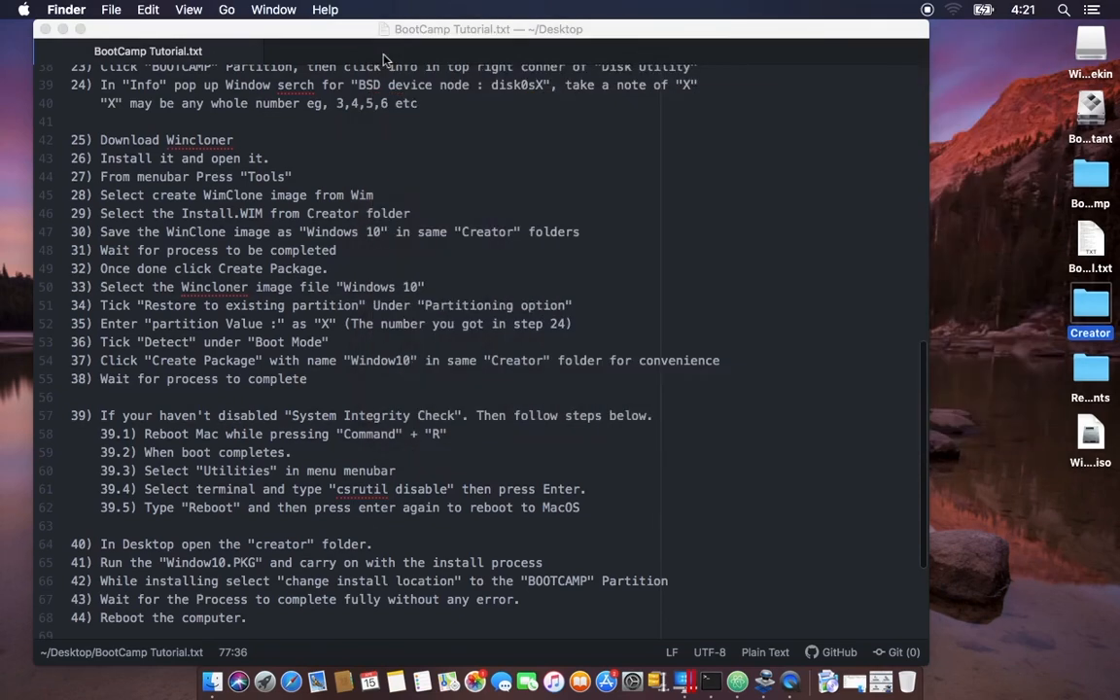
pyautogui.click(21, 8)
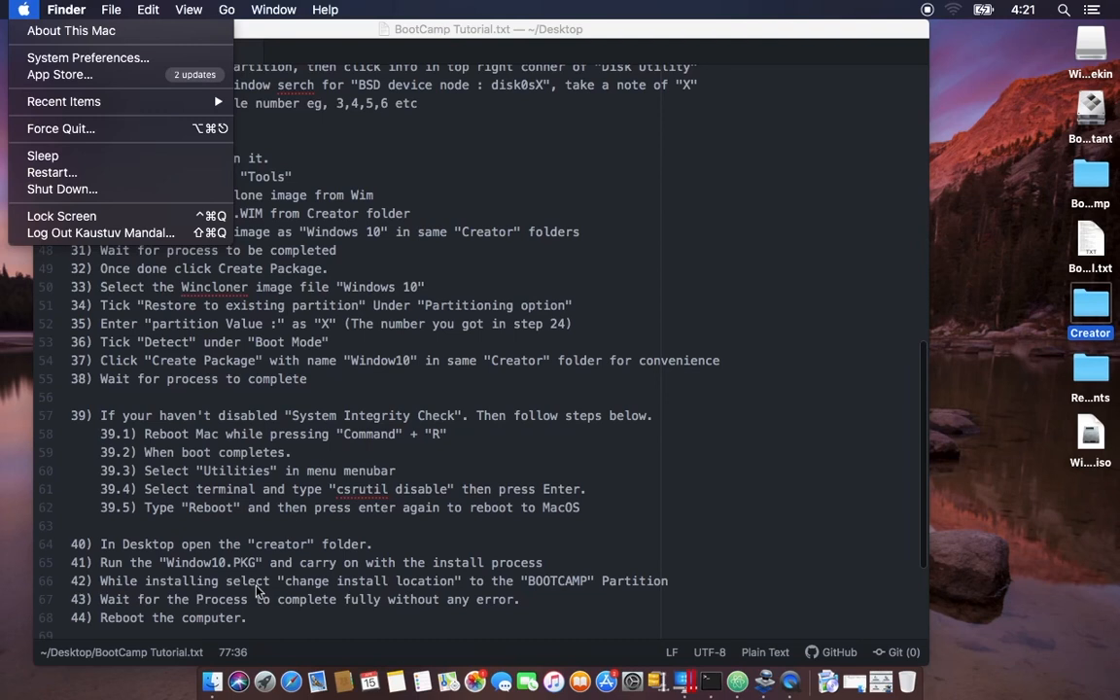
pyautogui.press('Left')
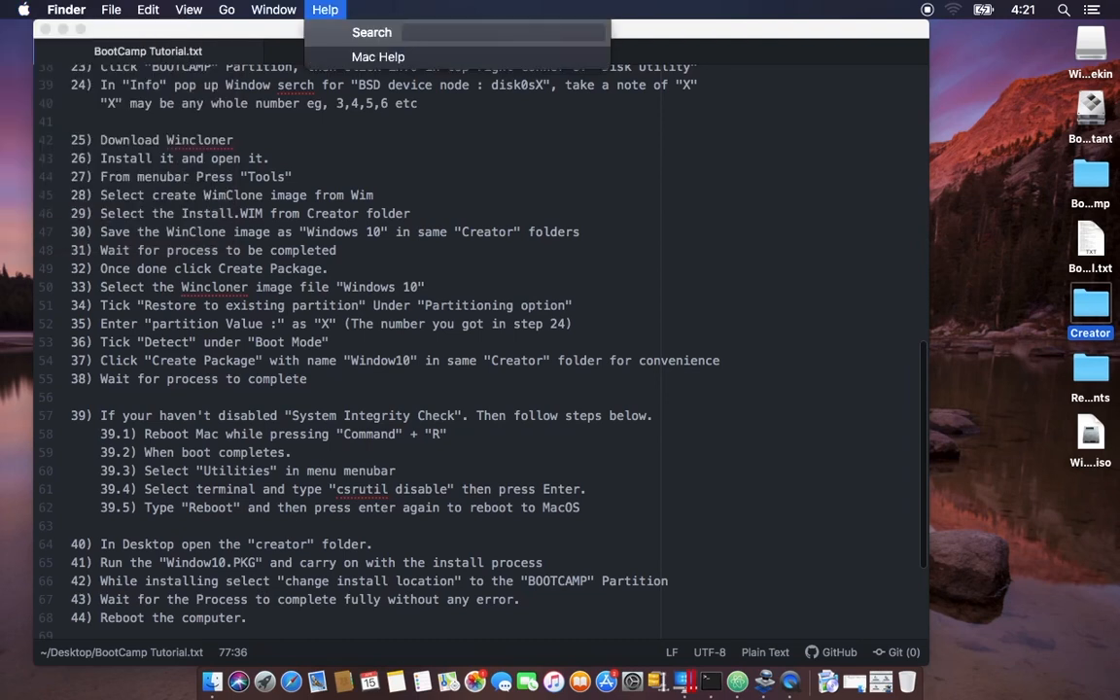
pyautogui.press('Left')
pyautogui.press('Left')
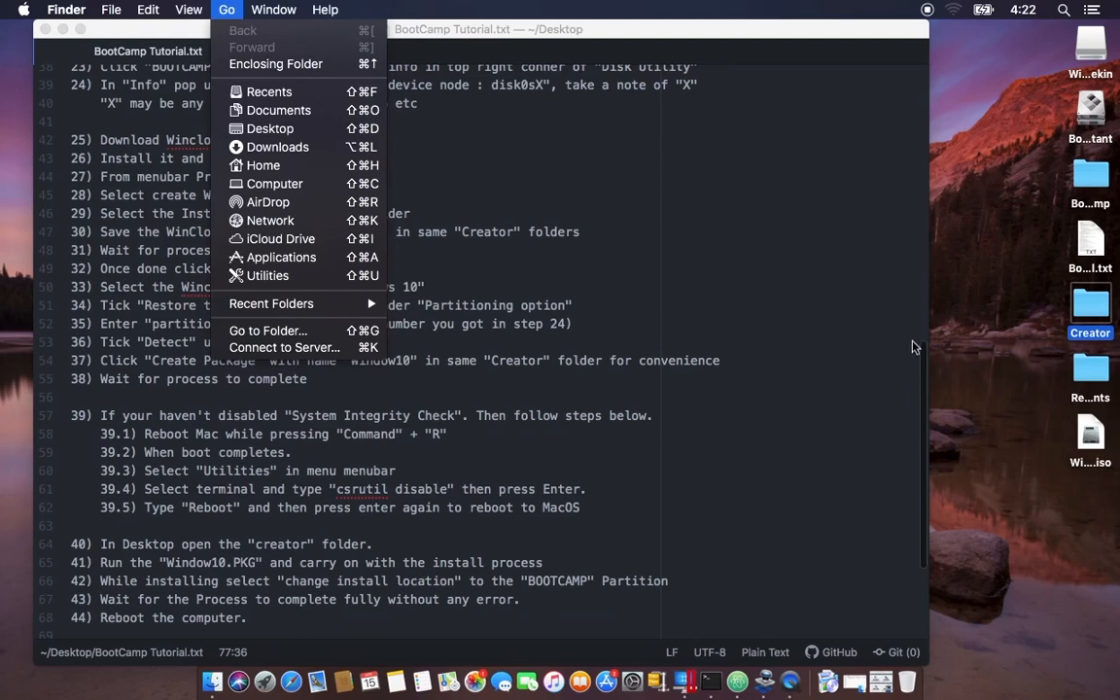
# Open the desktop's Bootcamp folder and go into its BootCamp subfolder to view the Windows support files
pyautogui.click(1087, 174)
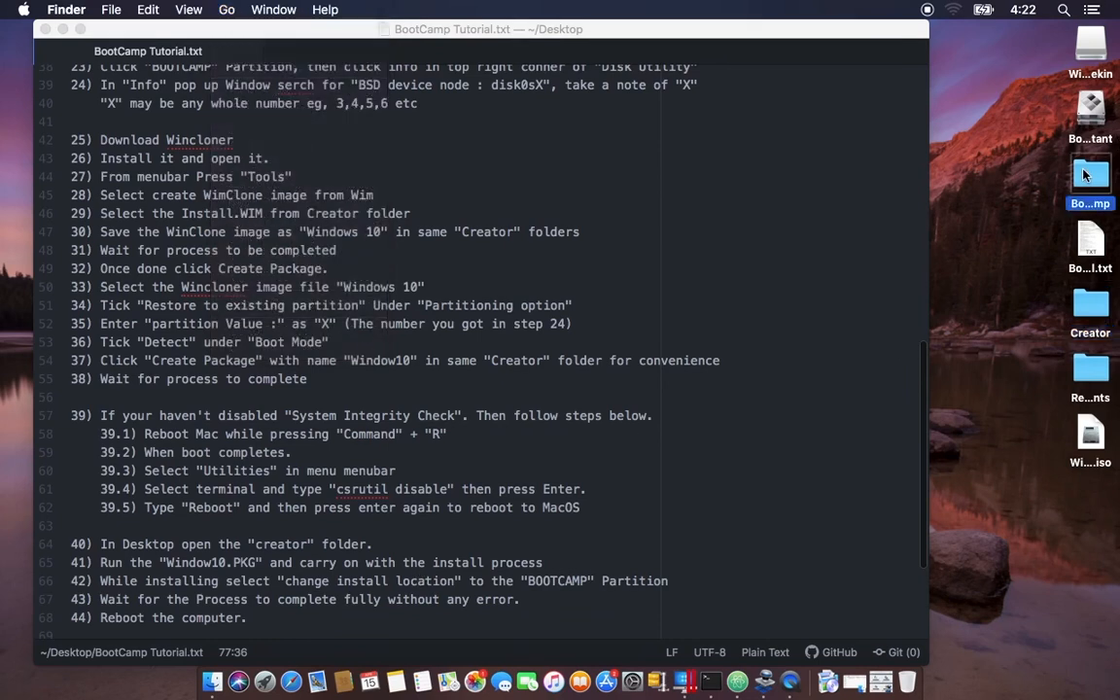
pyautogui.doubleClick(1087, 174)
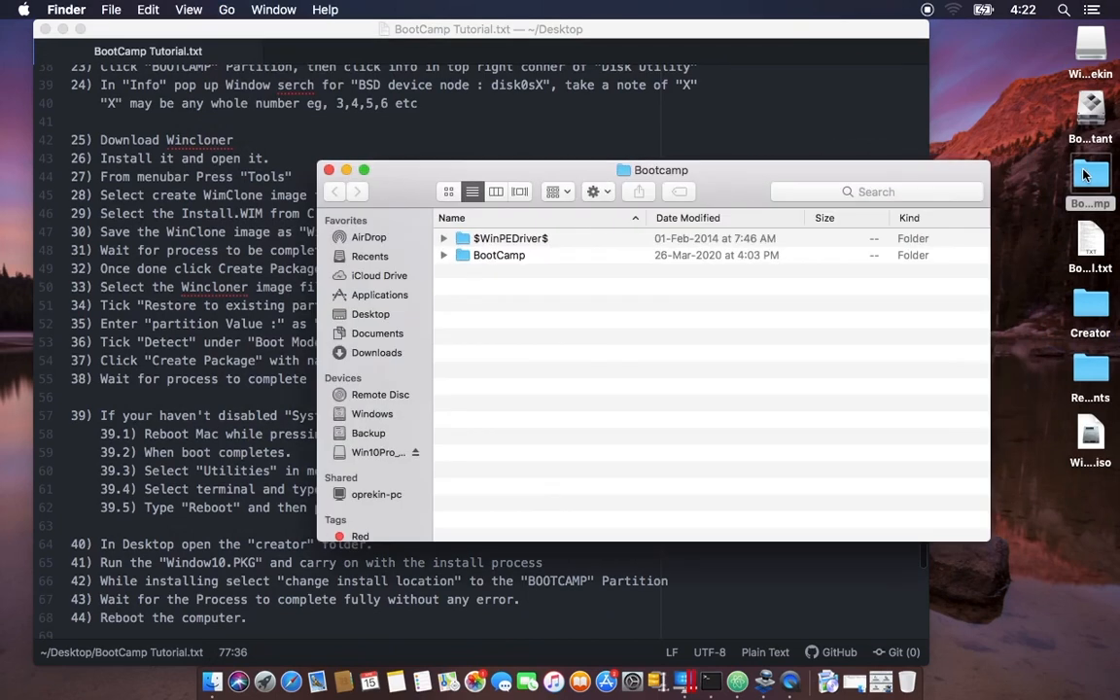
pyautogui.doubleClick(505, 258)
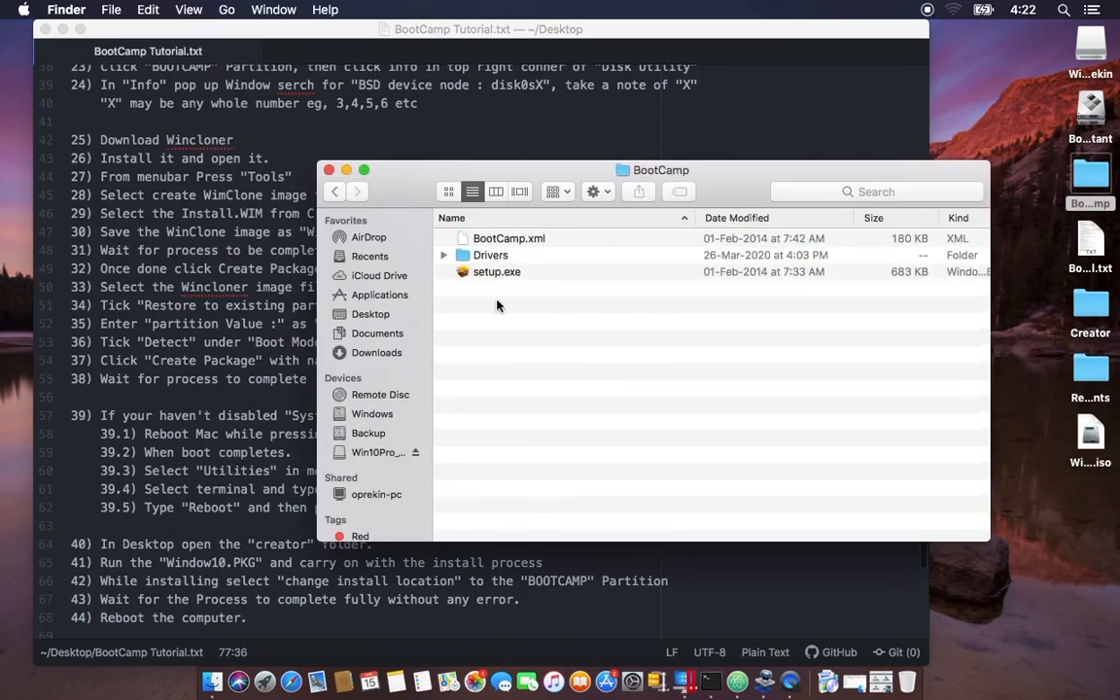